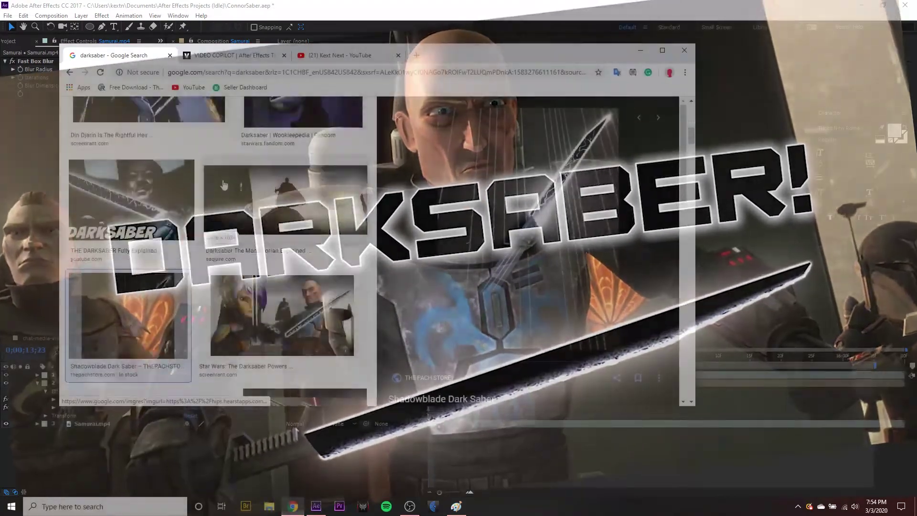
Step: Browse the darksaber image search results for reference pictures of the blade
scroll(530, 219, "up", 1)
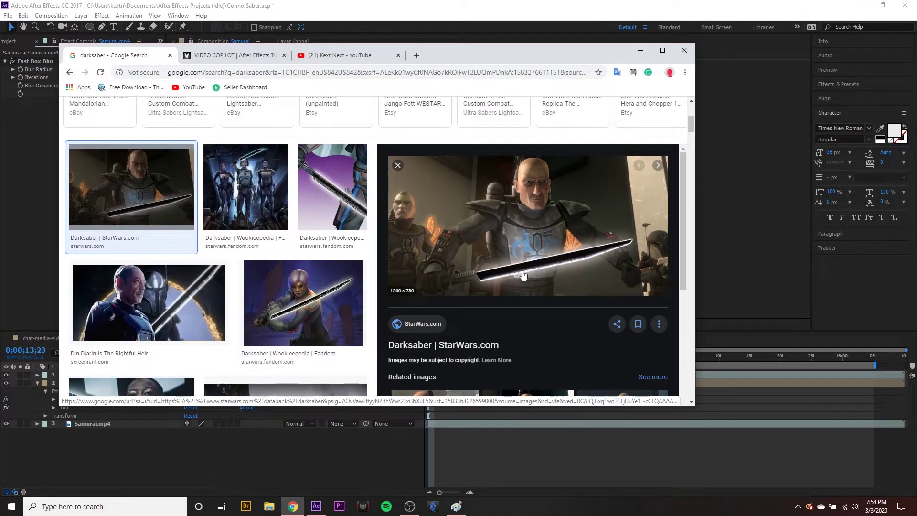
scroll(133, 235, "down", 1)
left_click(132, 234)
left_click(287, 362)
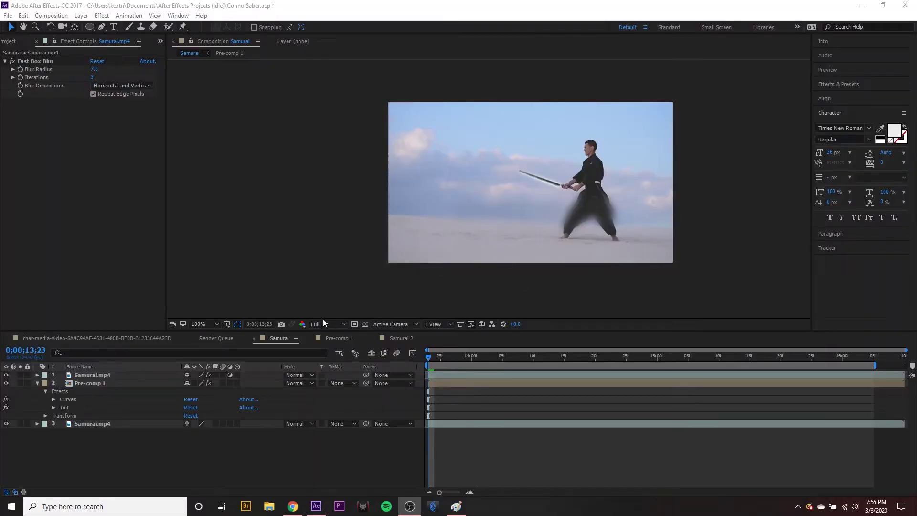
Step: Hide the top Samurai.mp4 layer that carries the Fast Box Blur in the Samurai composition
scroll(489, 190, "up", 1)
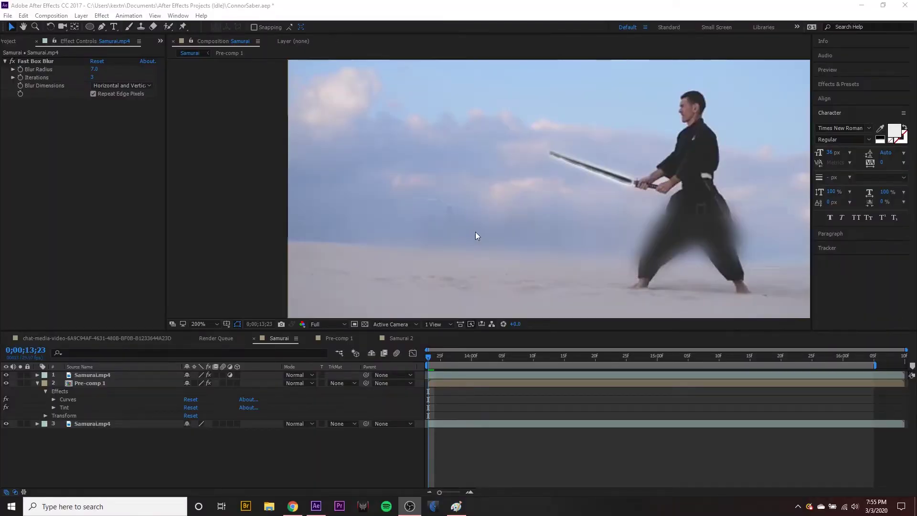
left_click(5, 375)
scroll(504, 208, "right", 2)
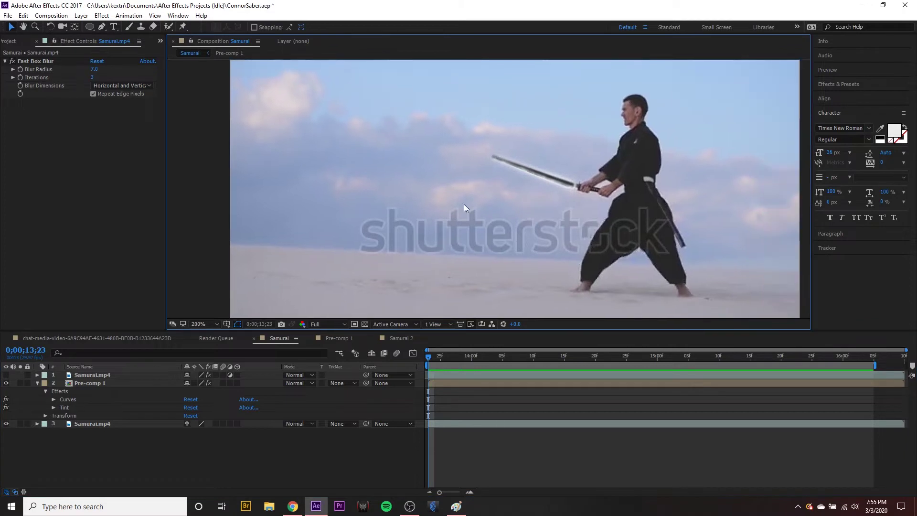
scroll(639, 223, "down", 1)
scroll(463, 238, "up", 1)
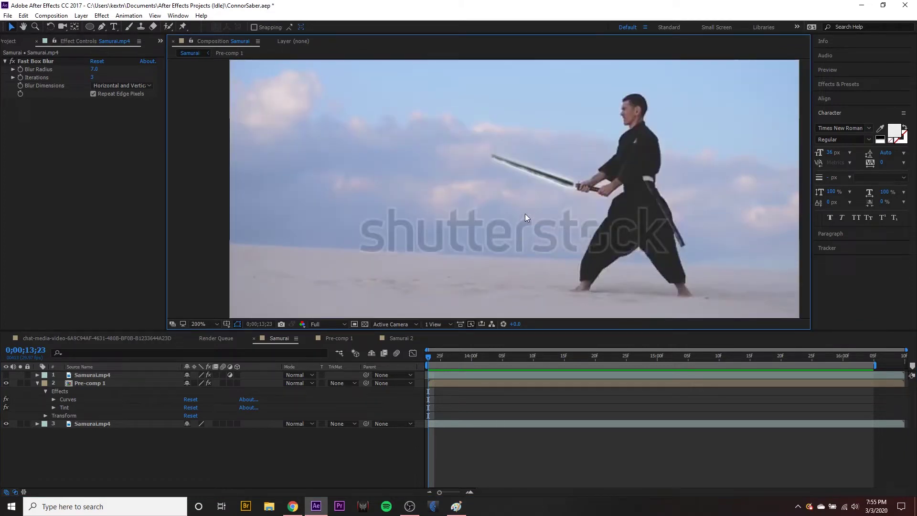
scroll(468, 172, "down", 1)
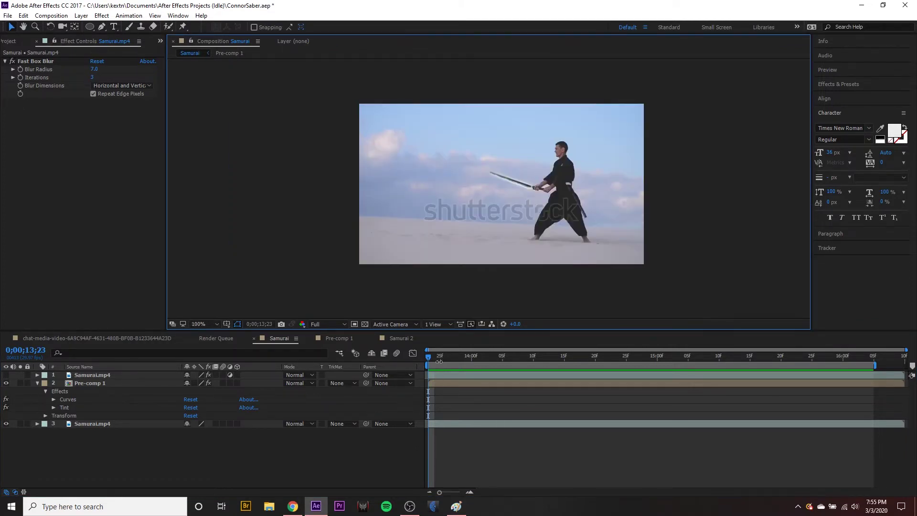
Step: Preview the Samurai composition at full-panel size, and examine the darksaber blade up close at 0;00;15;18 and 0;00;14;09
key("grave")
scroll(410, 366, "up", 1)
key("space")
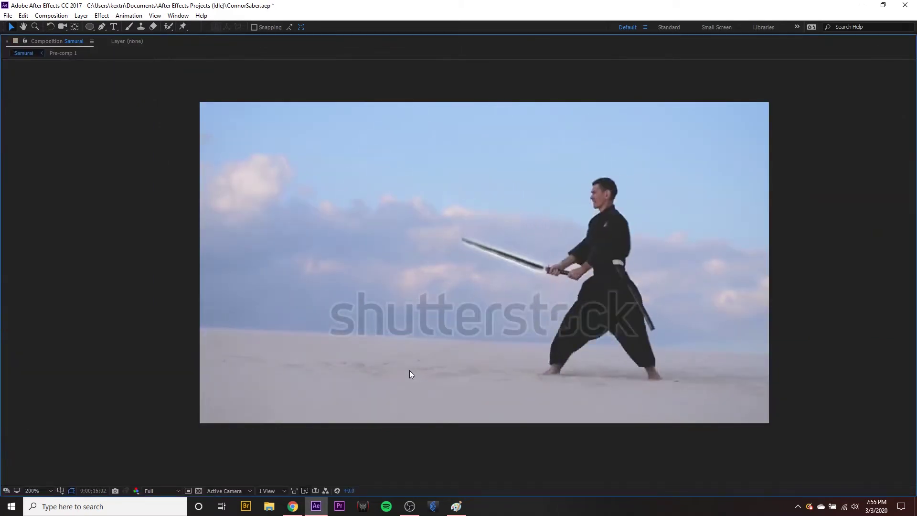
key("grave")
left_click_drag(554, 357, 771, 358)
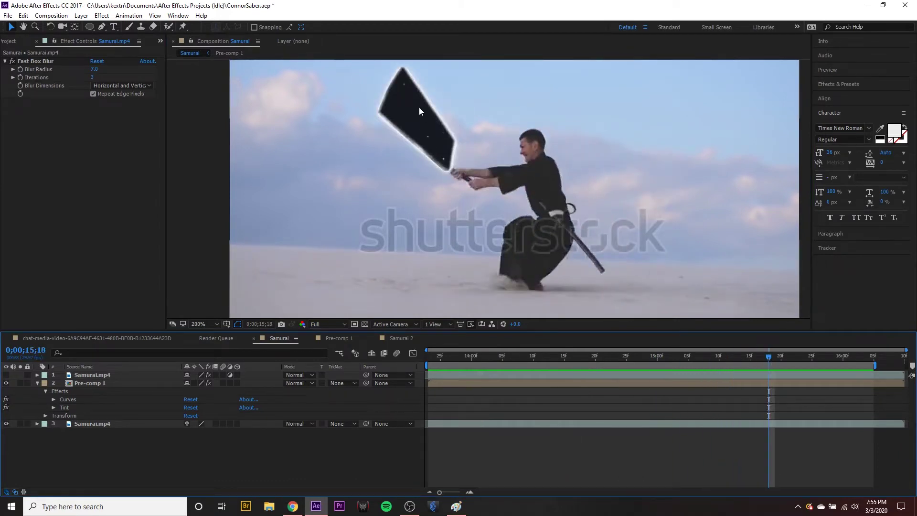
left_click(608, 356)
left_click_drag(608, 356, 527, 356)
scroll(531, 98, "up", 2)
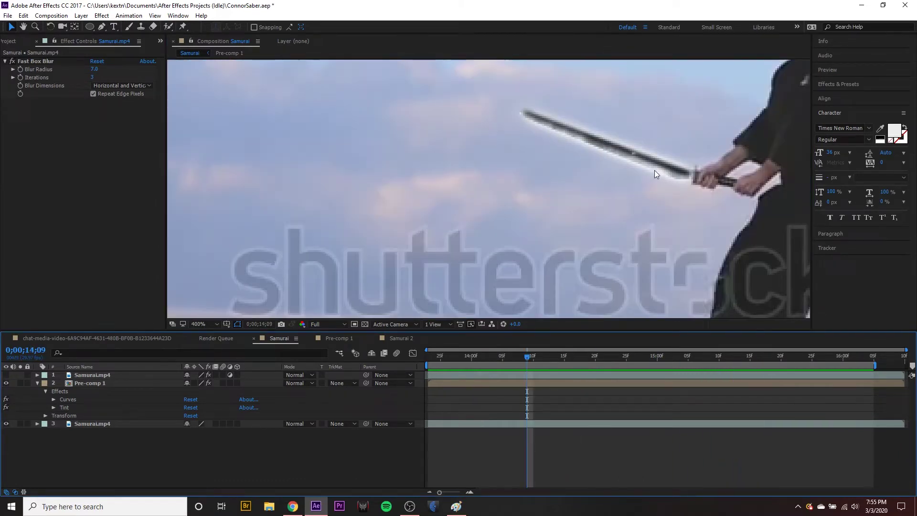
scroll(561, 130, "down", 2)
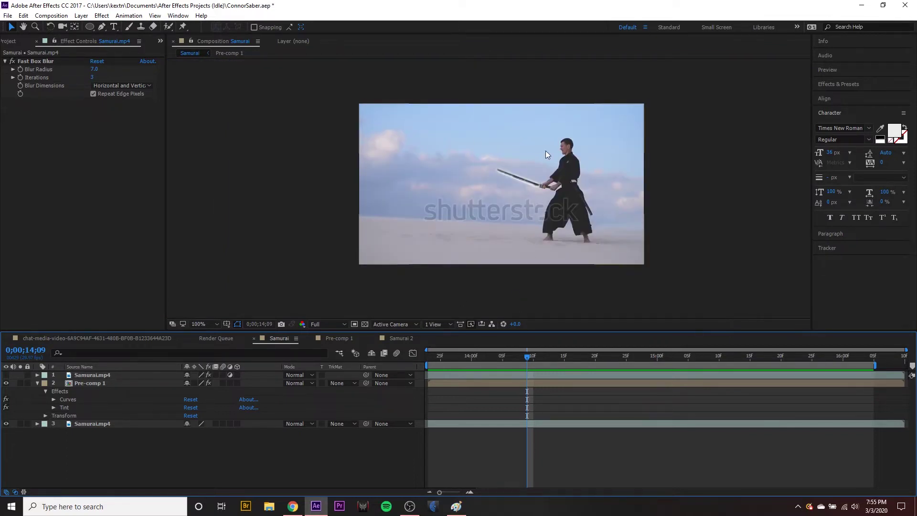
Step: Switch to Paint and examine the darksaber reference image from the character down to the blade
left_click(456, 506)
scroll(431, 195, "up", 3)
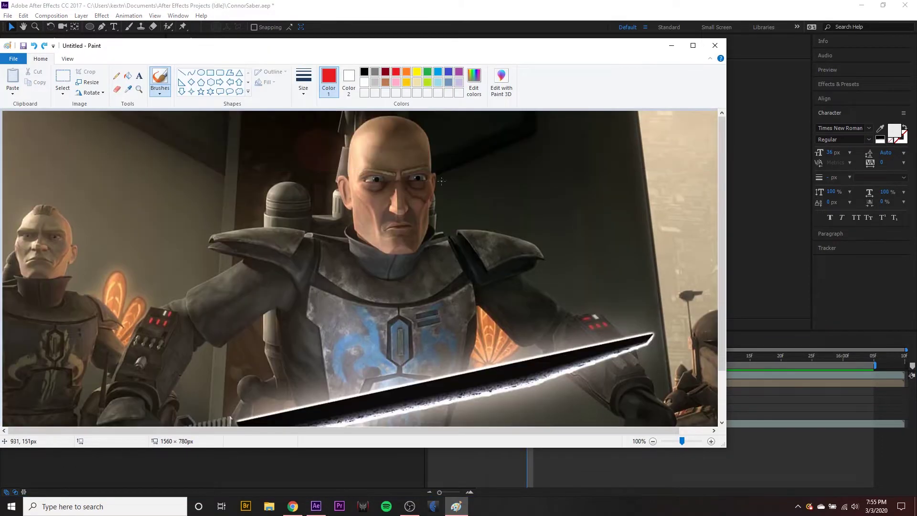
scroll(414, 220, "down", 3)
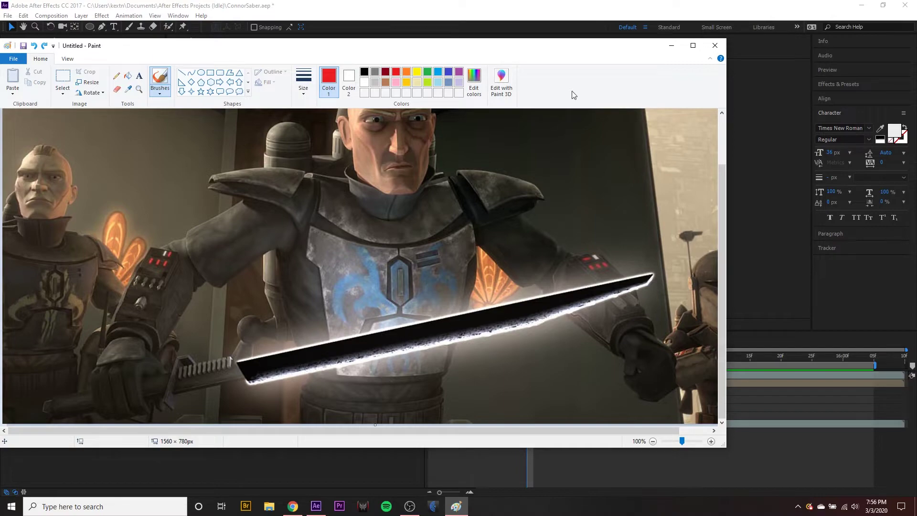
left_click(671, 46)
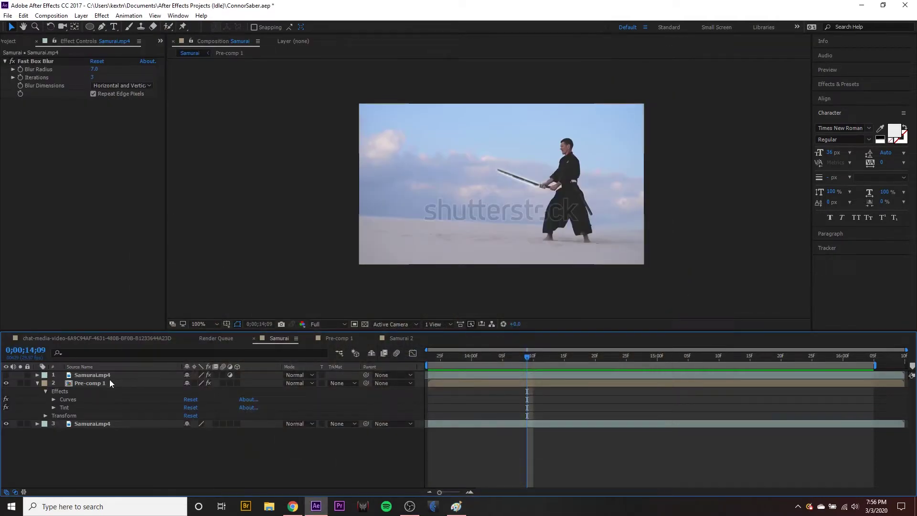
Step: Try the Screen and Add blending modes on the blue saber layer over the samurai footage
left_click(108, 381)
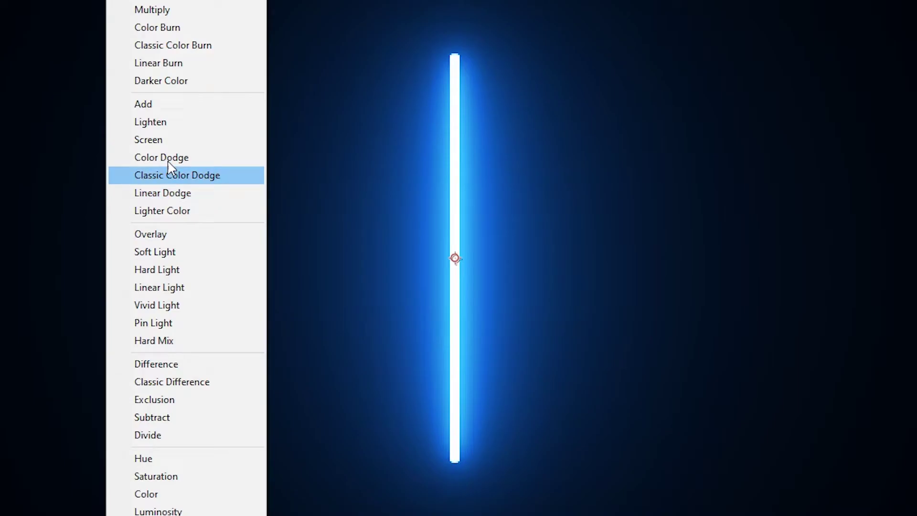
left_click(167, 139)
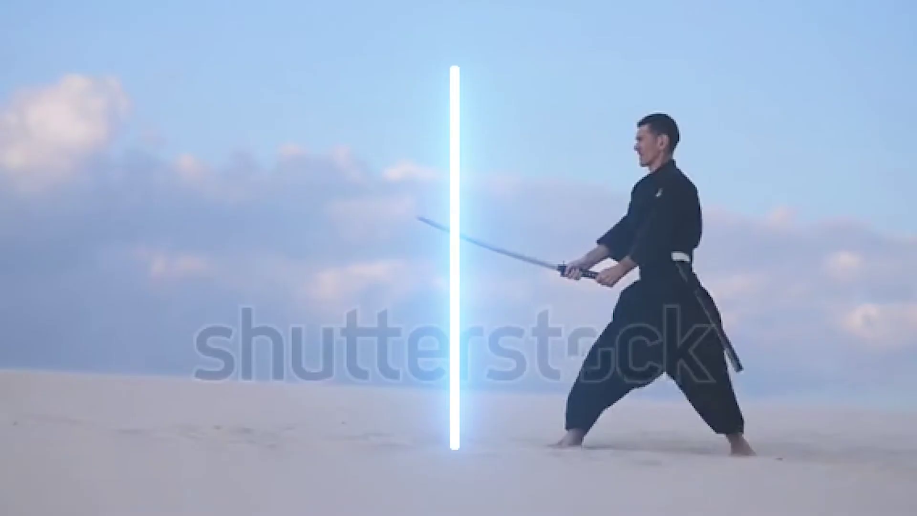
left_click(143, 132)
left_click(187, 104)
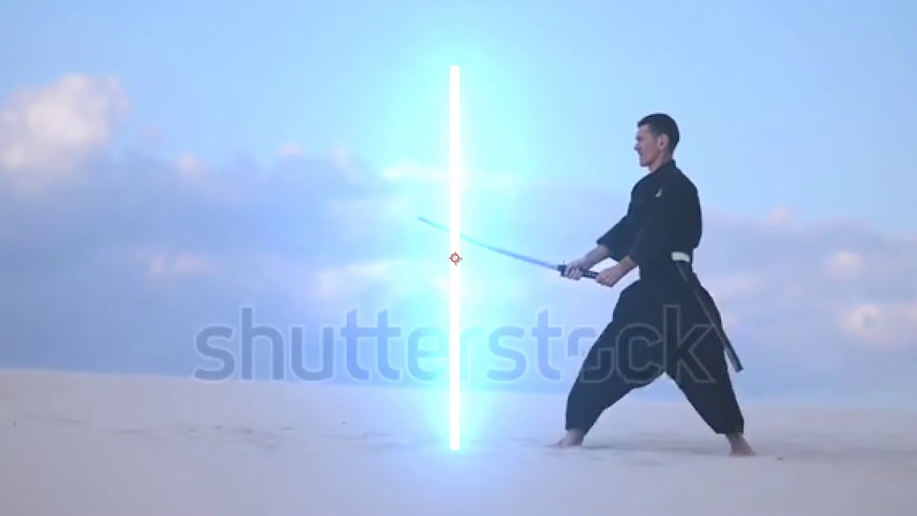
left_click(187, 104)
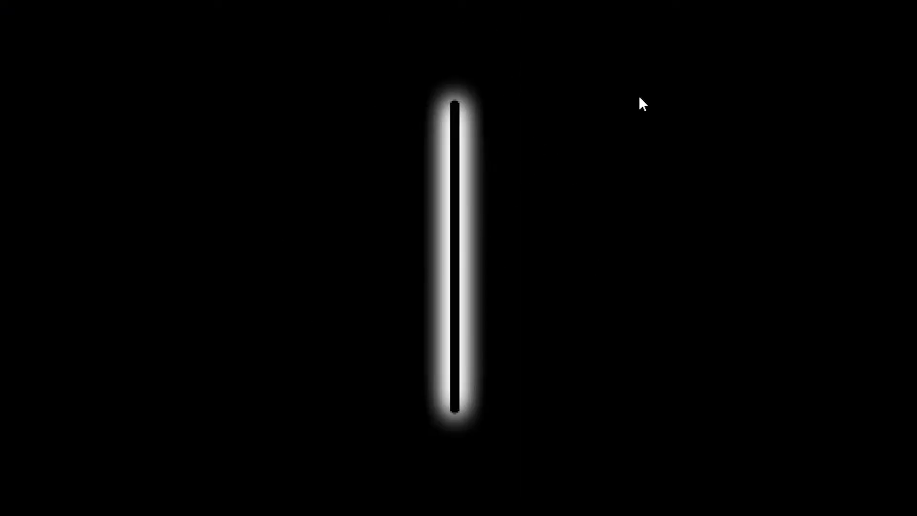
Step: Set the black-core saber layer's blending mode to Screen and inspect its core against the footage
left_click(454, 258)
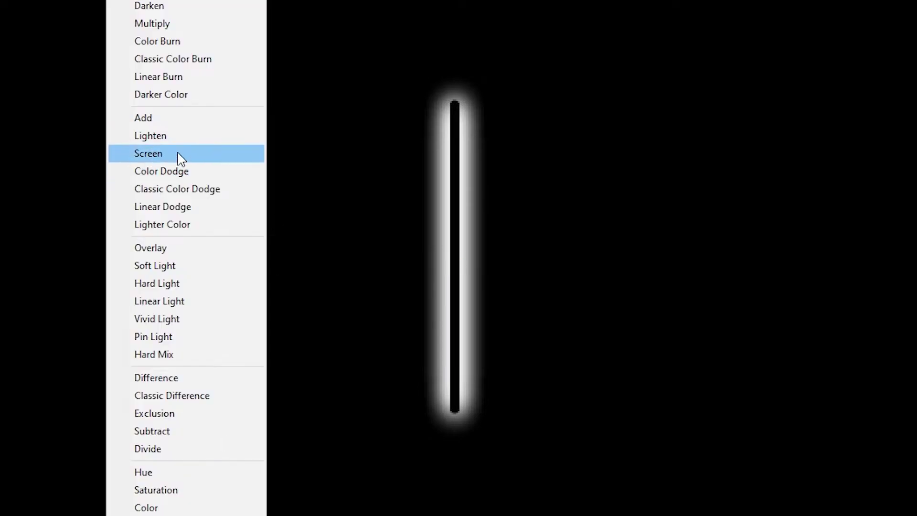
left_click(178, 156)
scroll(457, 258, "up", 1)
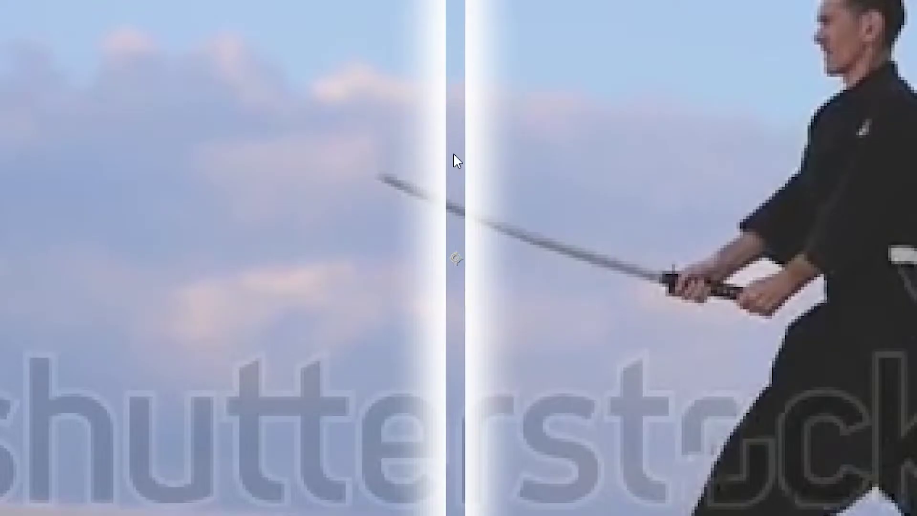
scroll(459, 374, "down", 1)
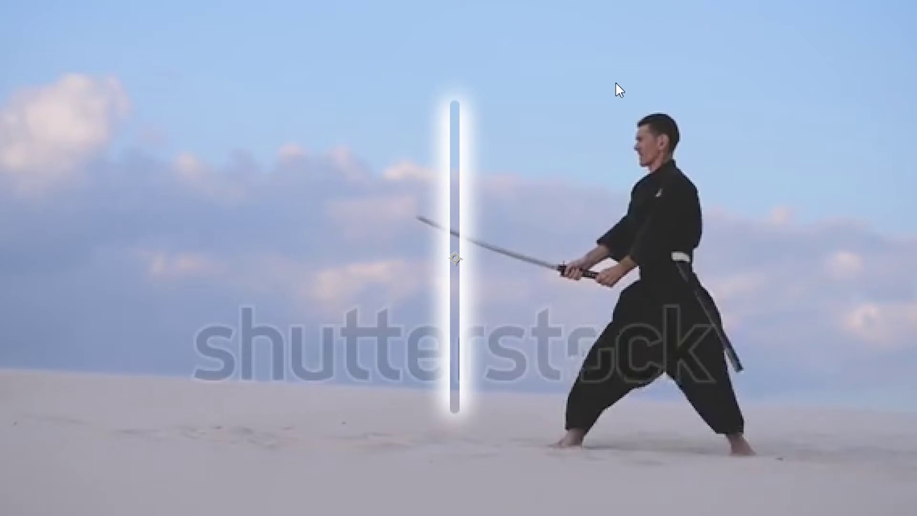
scroll(669, 176, "down", 1)
scroll(528, 254, "up", 2)
scroll(528, 248, "down", 1)
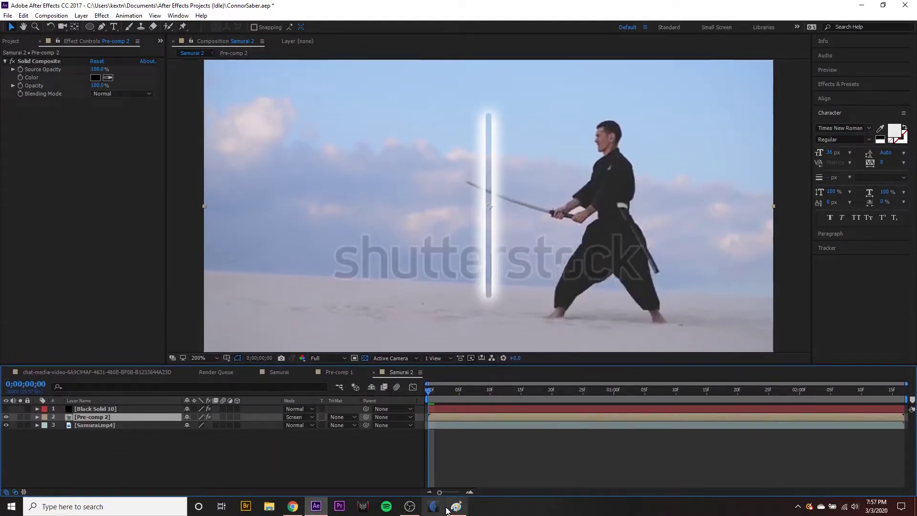
Step: In Paint, outline the blade's rough lower edge in red, circle its tip in blue, and trace the edge leading to the tip
key("alt+Tab")
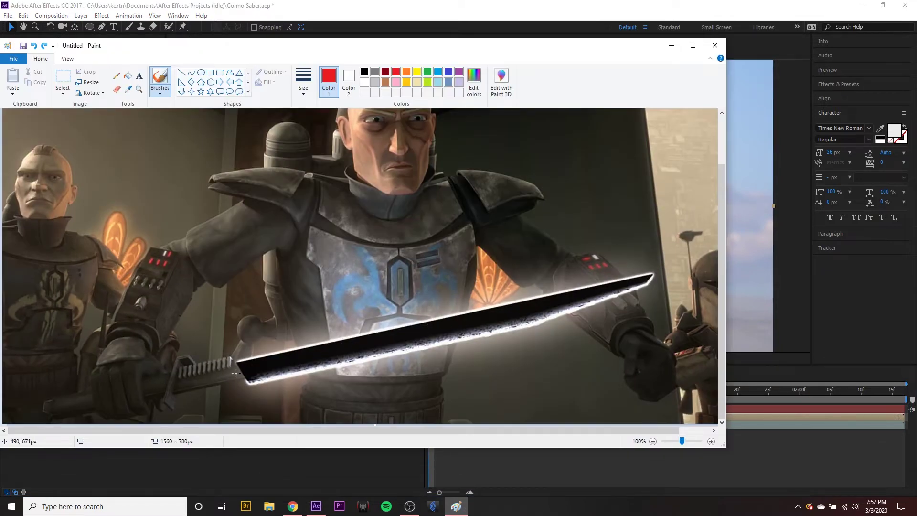
mouse_move(255, 370)
left_mouse_down()
mouse_move(608, 294)
mouse_move(627, 303)
mouse_move(412, 366)
left_mouse_up()
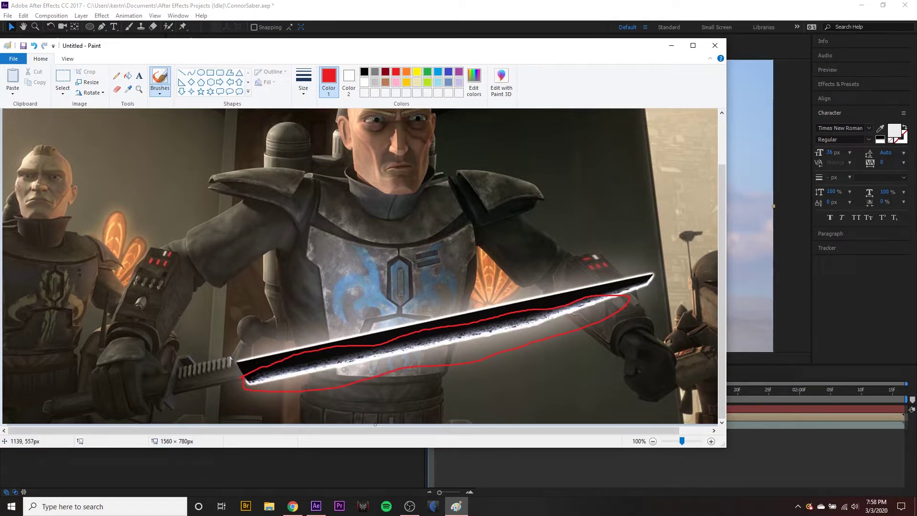
left_click(438, 72)
mouse_move(640, 248)
left_mouse_down()
mouse_move(597, 308)
mouse_move(666, 330)
mouse_move(697, 292)
mouse_move(668, 248)
left_mouse_up()
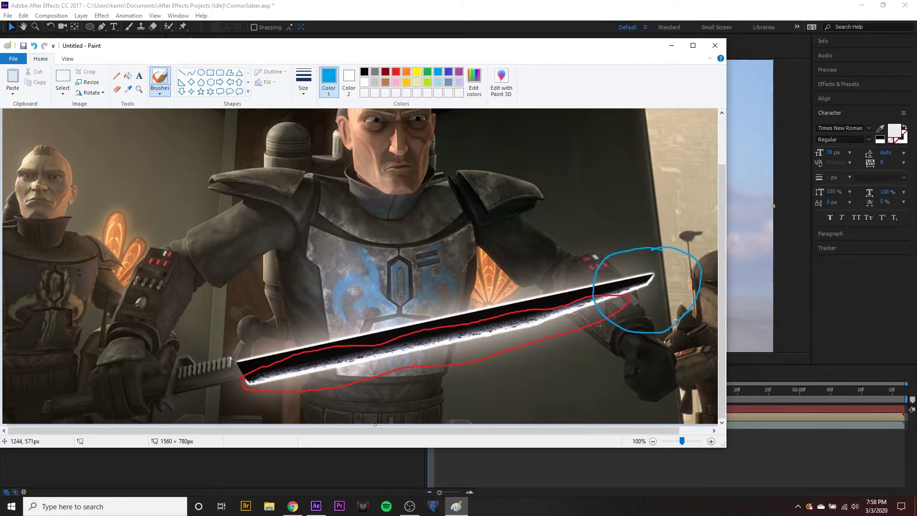
left_click_drag(537, 327, 646, 286)
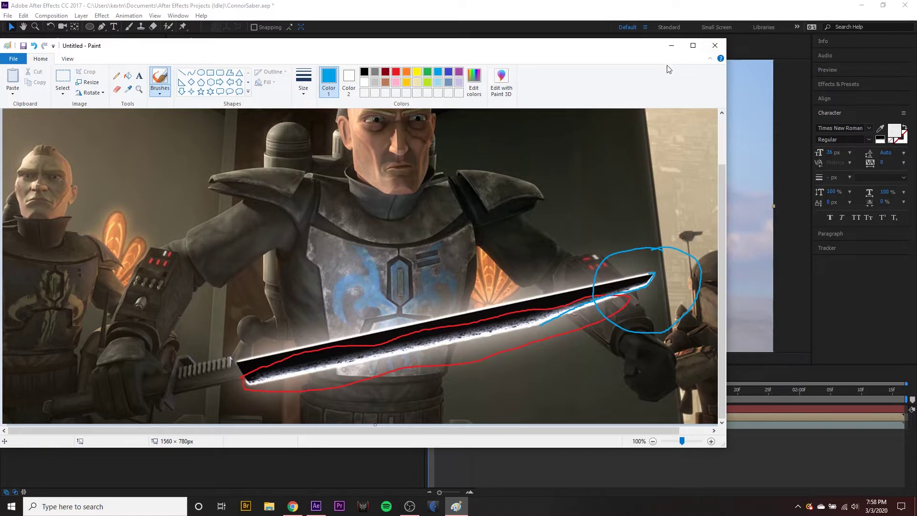
left_click(671, 46)
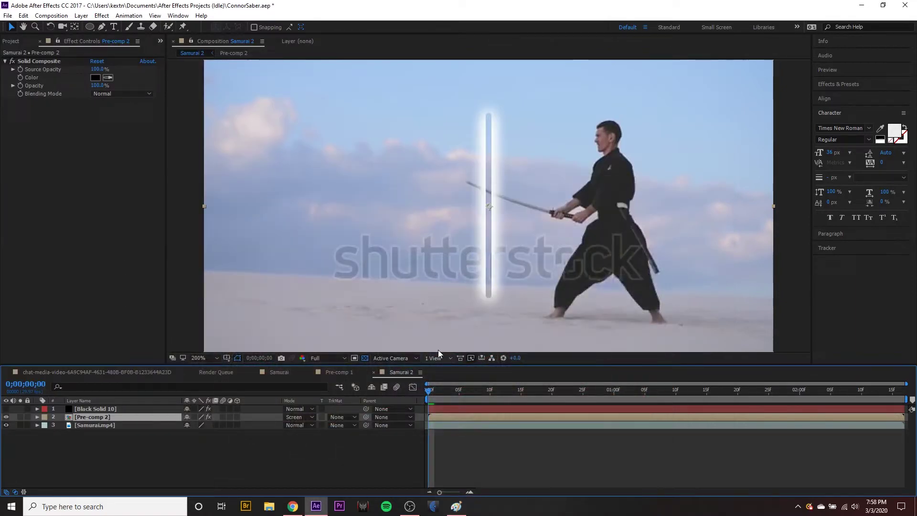
Step: Delete the Black Solid 10 and Pre-comp 2 layers from the Samurai 2 composition, and preview the remaining footage
key("comma")
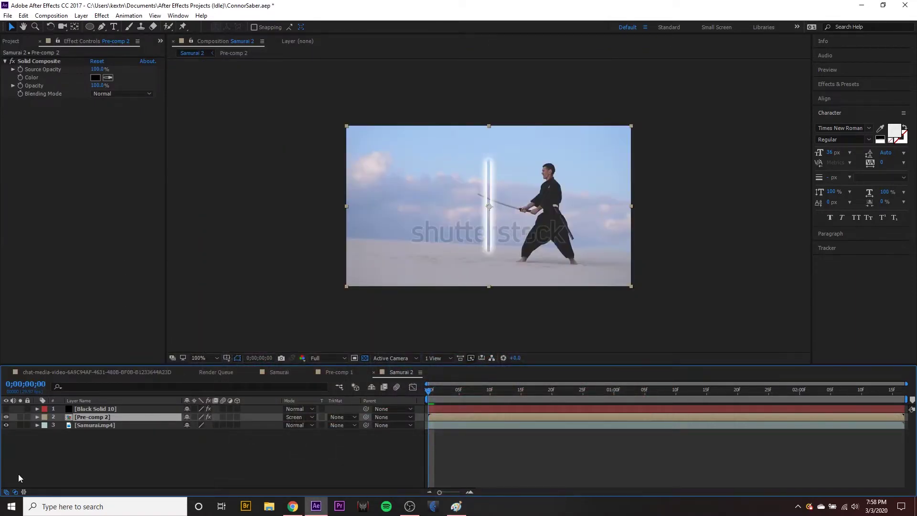
left_click(97, 410, "shift")
key("Delete")
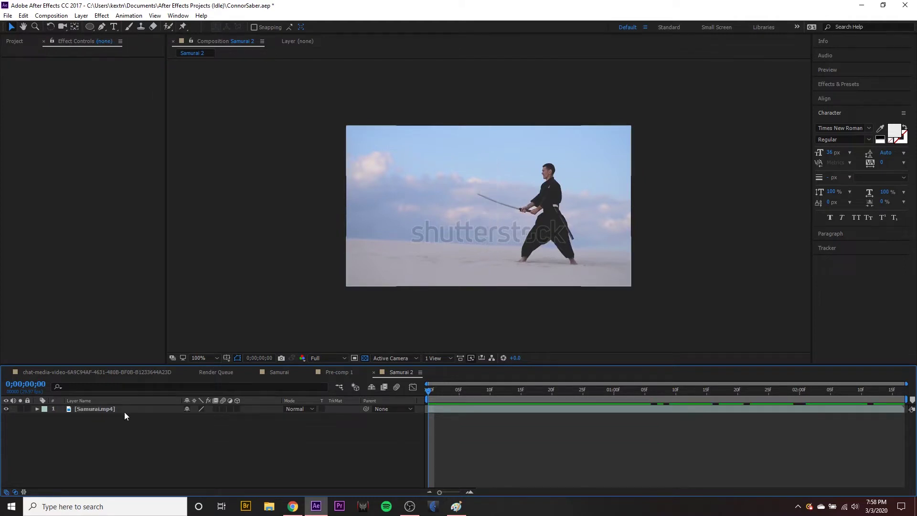
key("space")
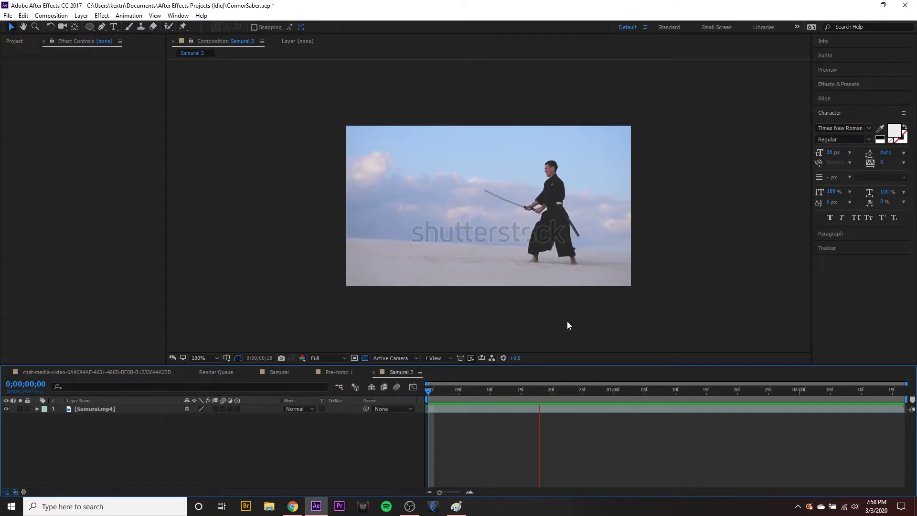
left_click(465, 389)
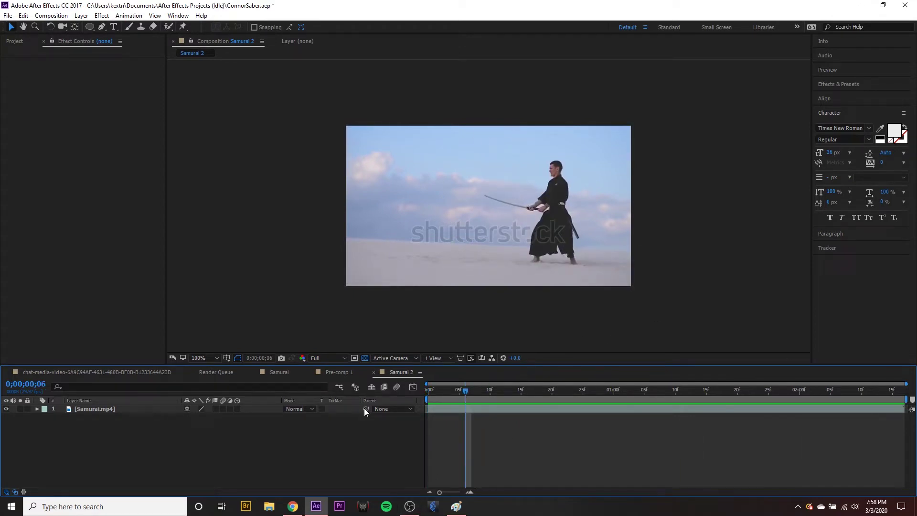
Step: Switch to Chrome and look through Video Copilot's Saber plug-in page
left_click(293, 506)
left_click(197, 57)
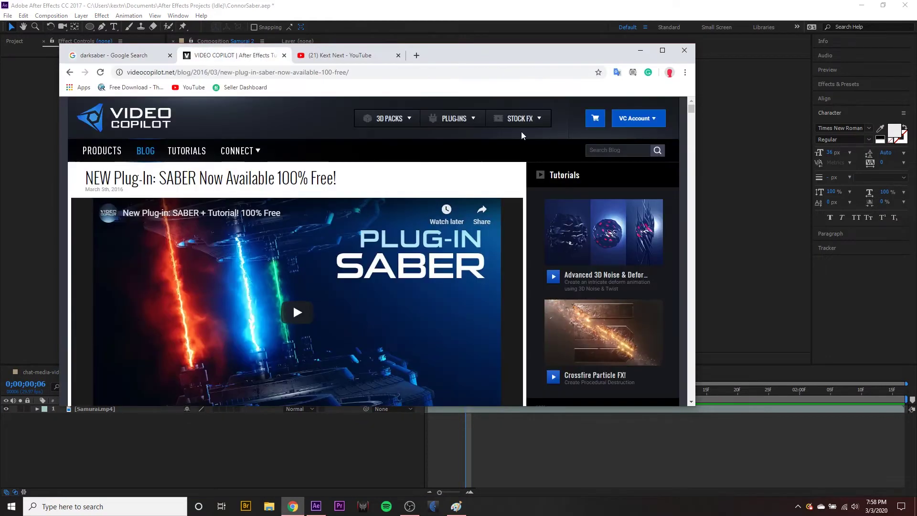
scroll(449, 177, "down", 2)
scroll(308, 222, "up", 1)
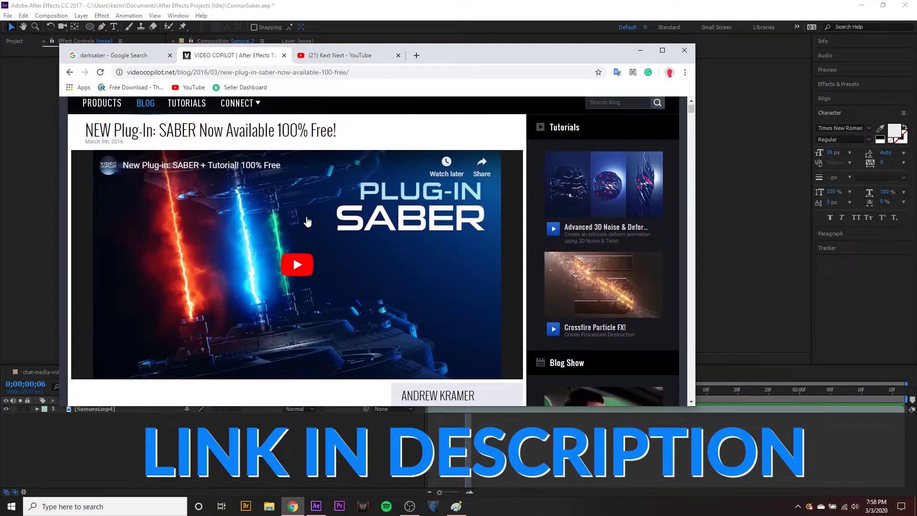
scroll(349, 226, "down", 2)
scroll(352, 227, "down", 8)
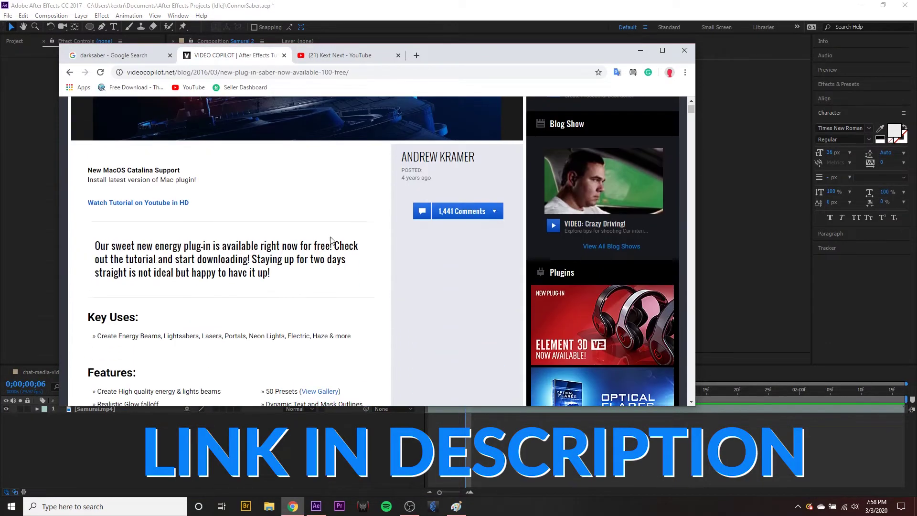
Step: View the YouTube channel's Top 5 Free After Effects Plug-ins upload, and return to the Saber plug-in page
left_click(349, 56)
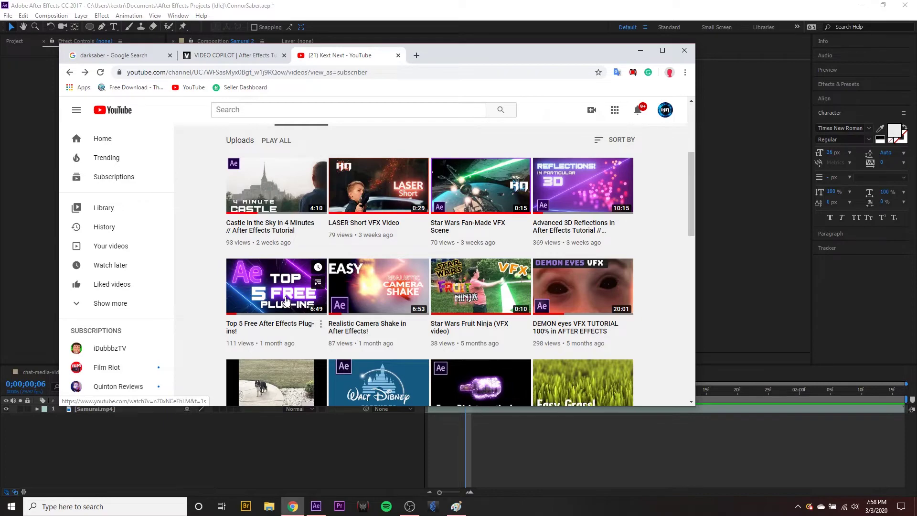
left_click(227, 56)
scroll(324, 209, "down", 1)
scroll(323, 209, "up", 10)
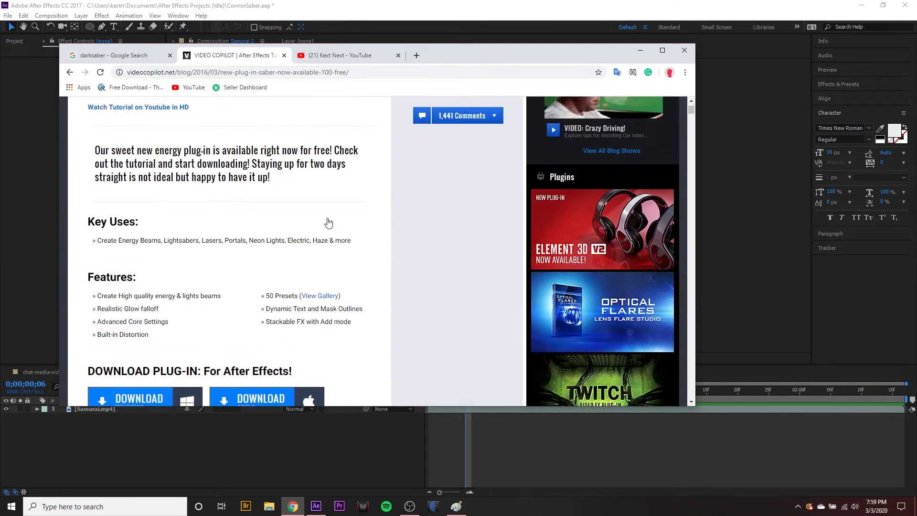
Step: Return to After Effects and add a black solid named Saber to the Samurai 2 composition
left_click(640, 51)
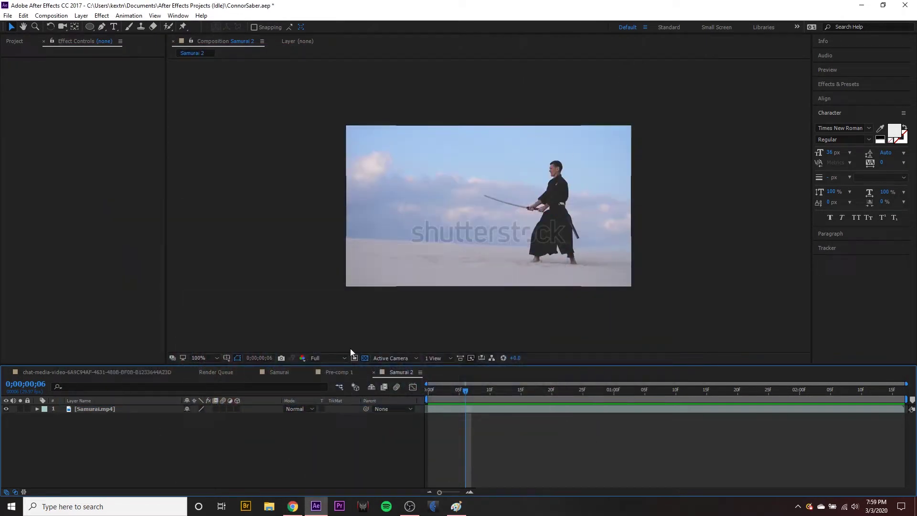
left_click_drag(135, 364, 134, 341)
right_click(110, 417)
mouse_move(145, 313)
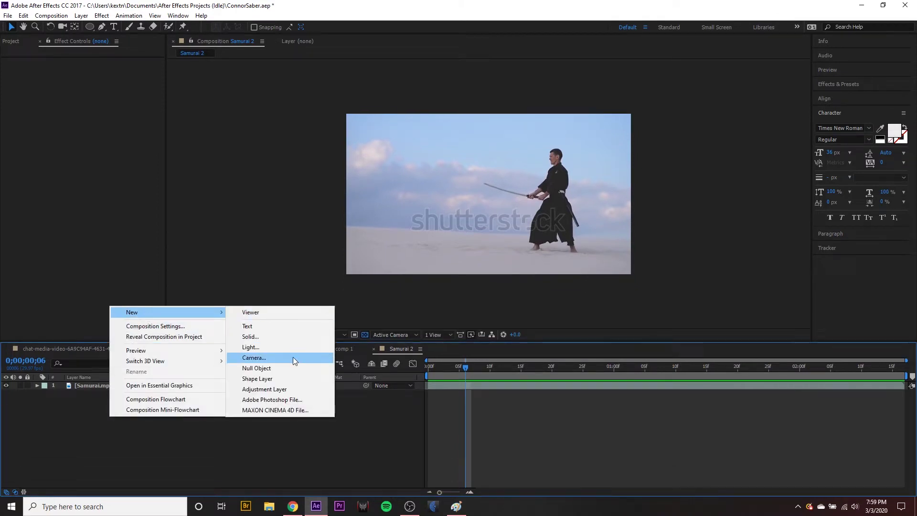
left_click(277, 337)
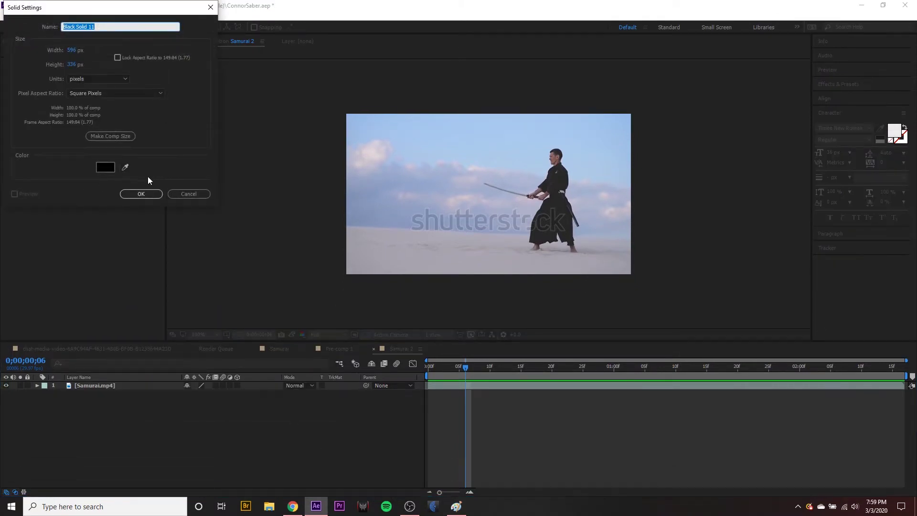
type("Saber")
left_click(140, 188)
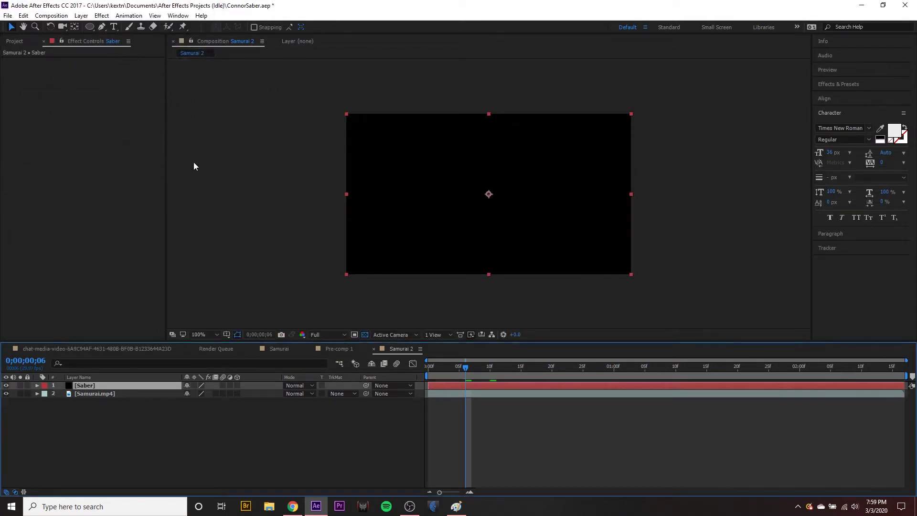
Step: Apply Video Copilot's Saber effect to the Saber solid
right_click(47, 117)
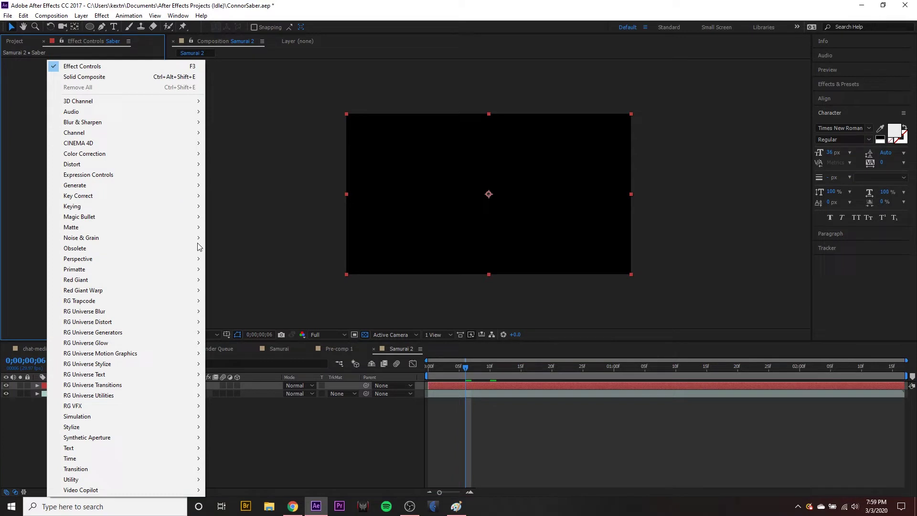
mouse_move(163, 490)
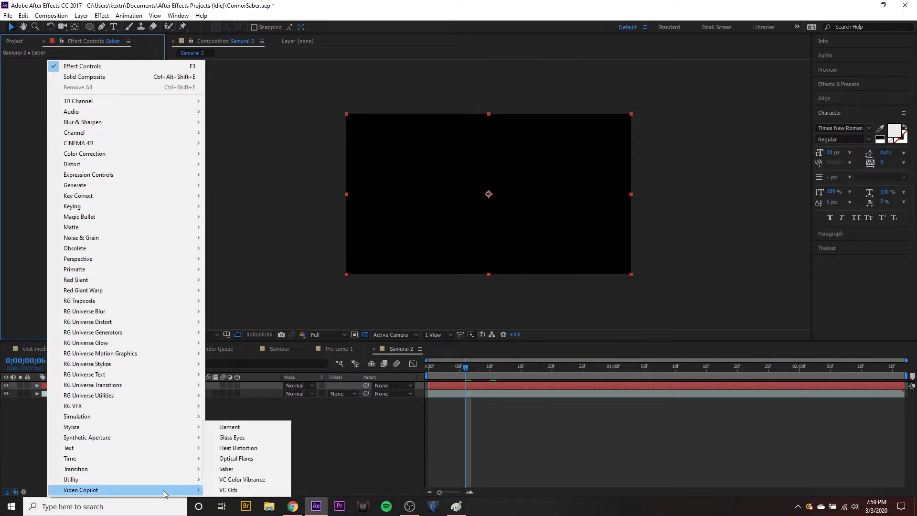
left_click(227, 469)
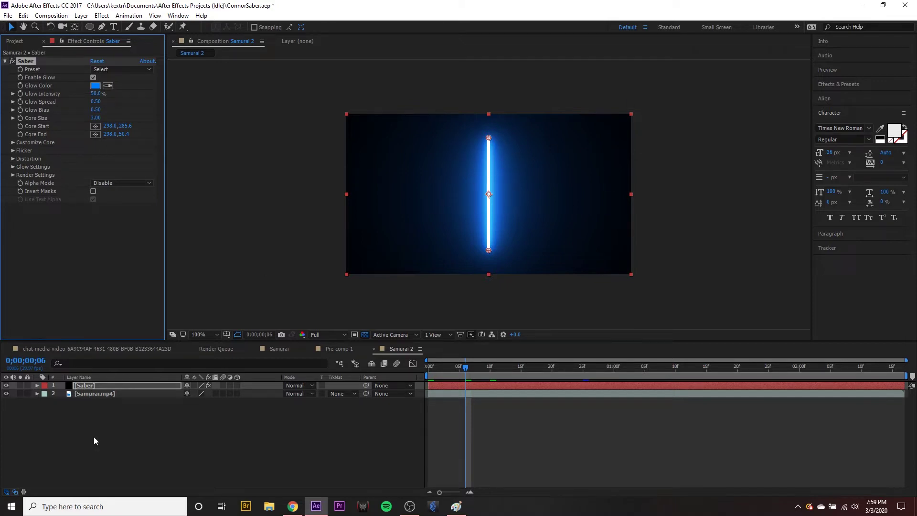
Step: Hide the Saber layer and, at frame 6, keyframe Core Start at the hilt, about 378,171, and Core End at the tip, about 288,144
left_click(6, 385)
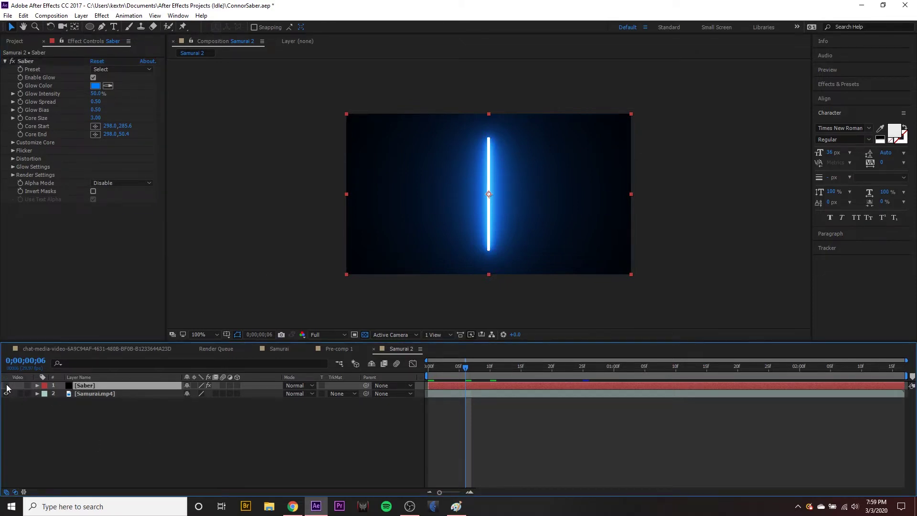
left_click(26, 61)
key("period")
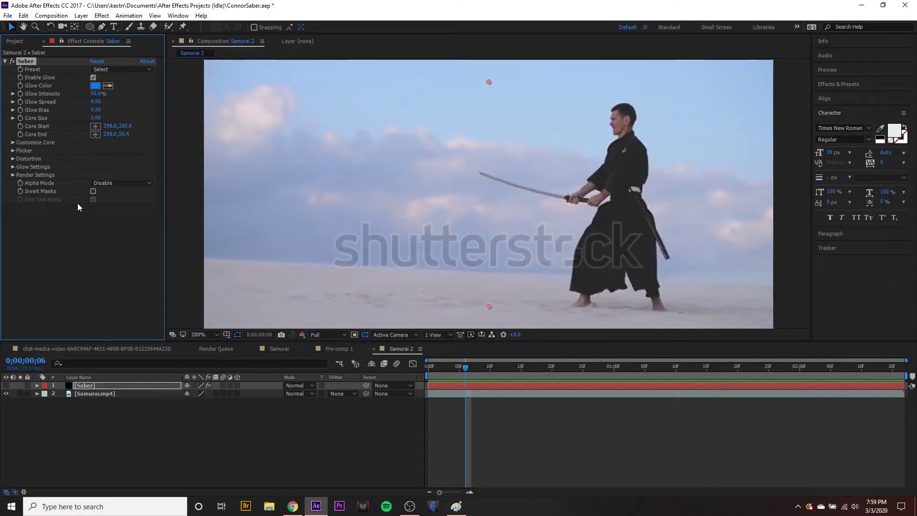
left_click(21, 134)
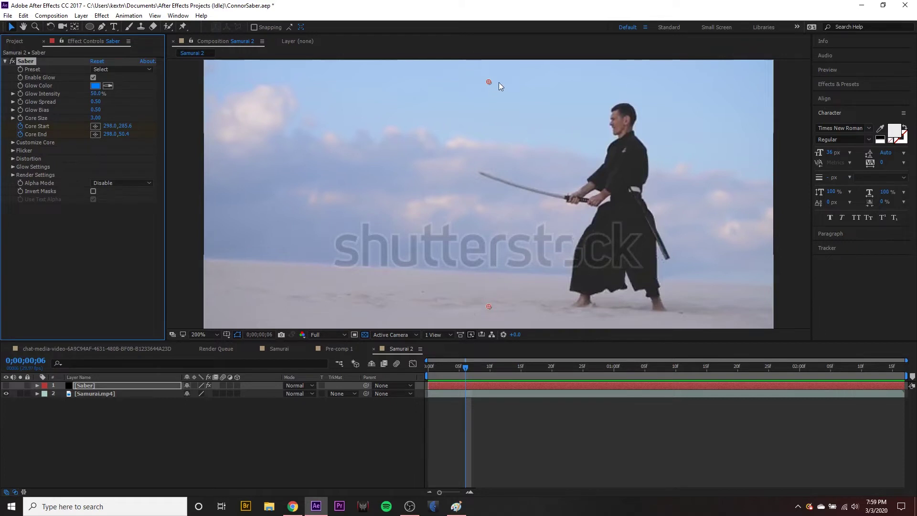
left_click_drag(488, 83, 489, 130)
left_click(565, 196)
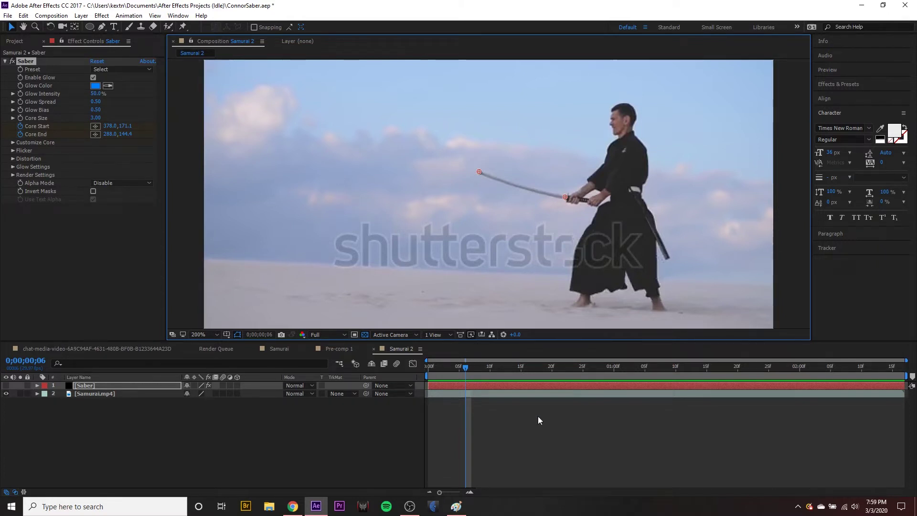
Step: Keyframe the core points onto the blade's hilt and tip at frames 7 and 8
key("Page_Down")
left_click_drag(478, 171, 479, 171)
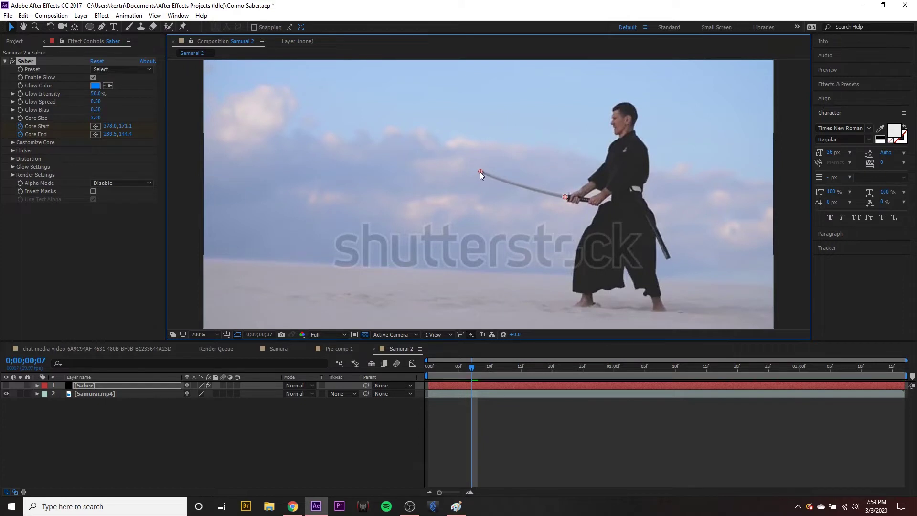
left_click_drag(564, 197, 564, 197)
key("Page_Down")
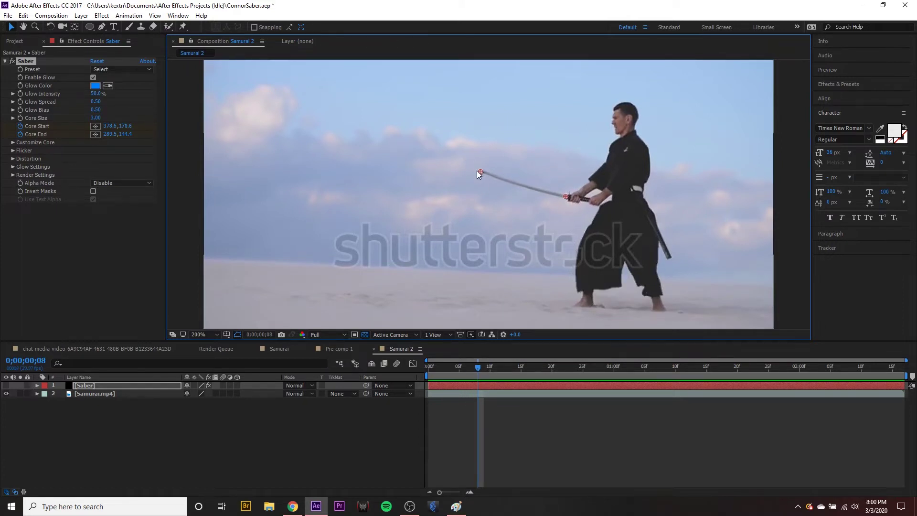
left_click_drag(481, 171, 482, 171)
left_click_drag(564, 196, 566, 196)
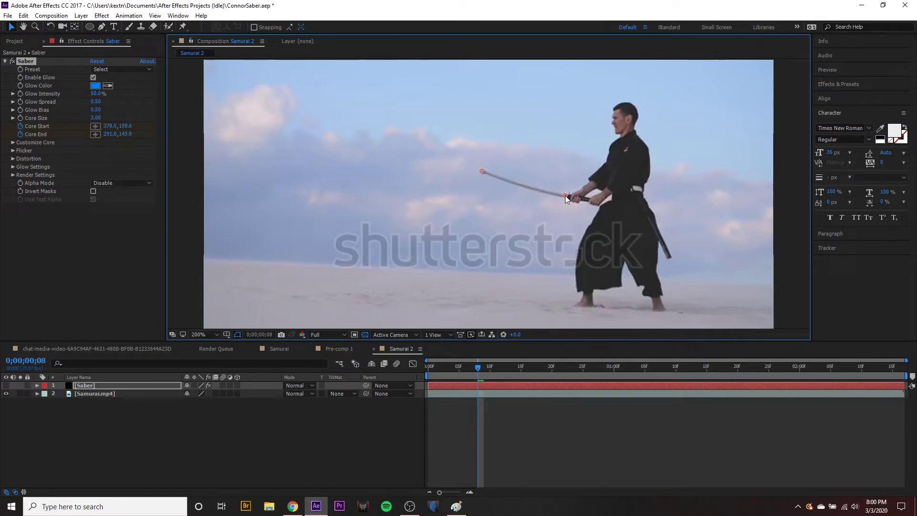
Step: At frame 11, keyframe Core End onto the blade tip at about 293.5,142.4 and realign Core Start with the hilt
key("Page_Down")
key("Page_Down")
key("Page_Down")
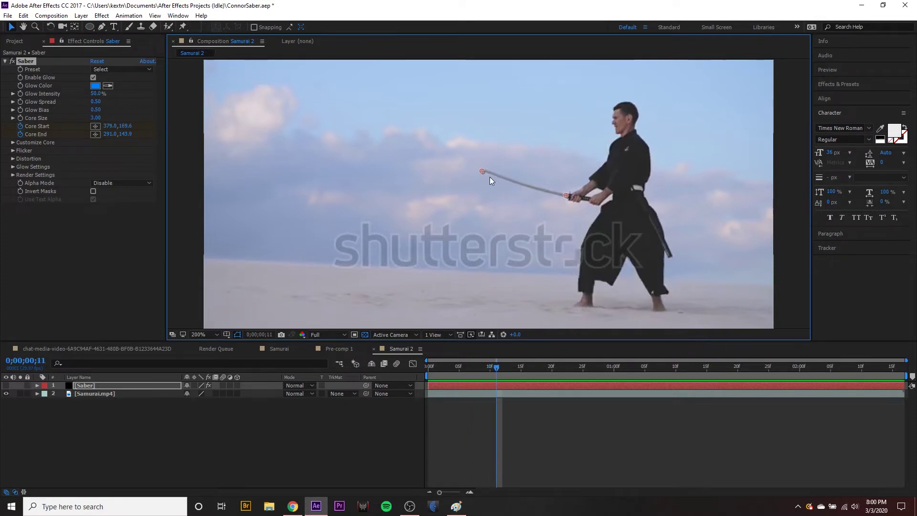
left_click_drag(482, 172, 485, 170)
left_click_drag(564, 194, 565, 195)
Step: Continue tracking the blade to frame 17, placing Core Start at about 374.5,170.6 and Core End at about 287.5,134.9
key("Page_Down")
key("Page_Down")
key("Page_Down")
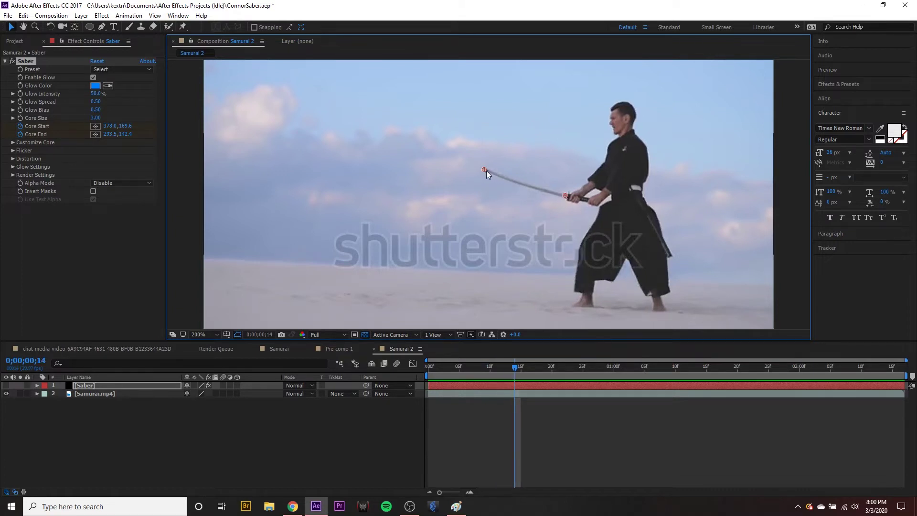
key("Page_Down")
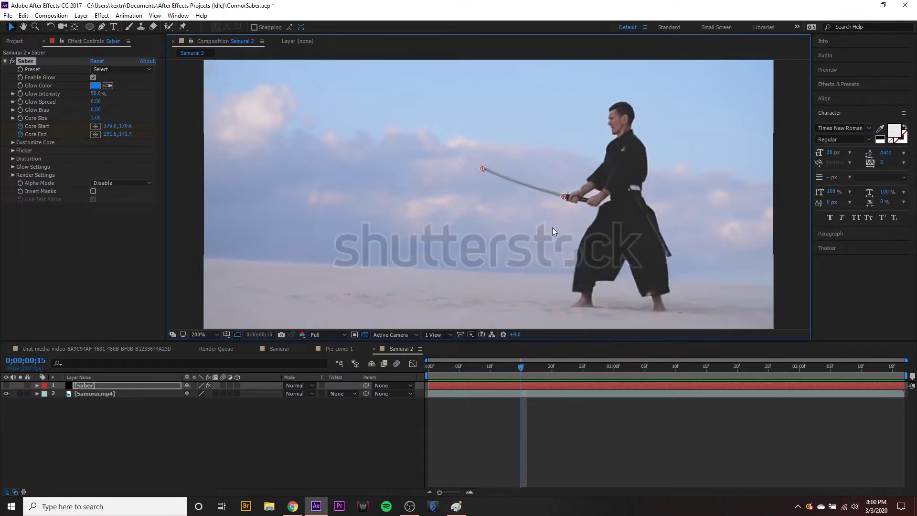
key("Page_Down")
key("Page_Down")
left_click_drag(482, 170, 479, 164)
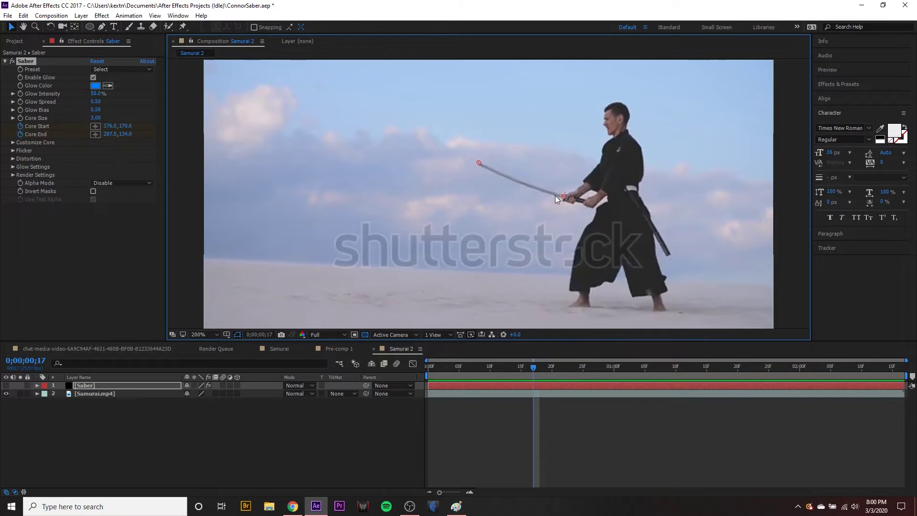
left_click_drag(564, 195, 562, 194)
Step: At frame 20, keyframe Core Start at about 366,169.1 and Core End at about 287,124.9, and advance one frame
key("Page_Down")
key("Page_Down")
key("Page_Down")
left_click_drag(479, 163, 476, 153)
left_click_drag(562, 197, 554, 194)
key("Page_Down")
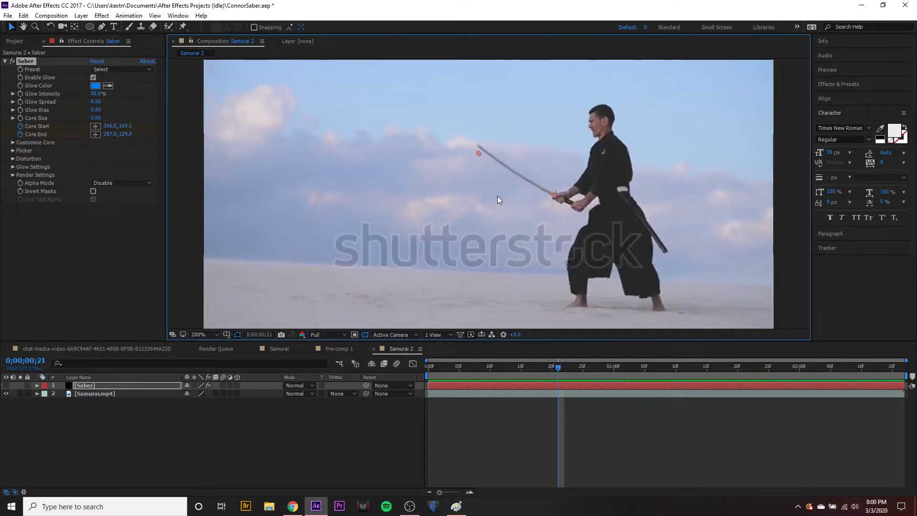
Step: Review the tracked core points against the sword from the start of the clip to 0;00;01;20
key("Home")
key("space")
left_click_drag(477, 367, 737, 365)
left_click_drag(485, 131, 482, 198)
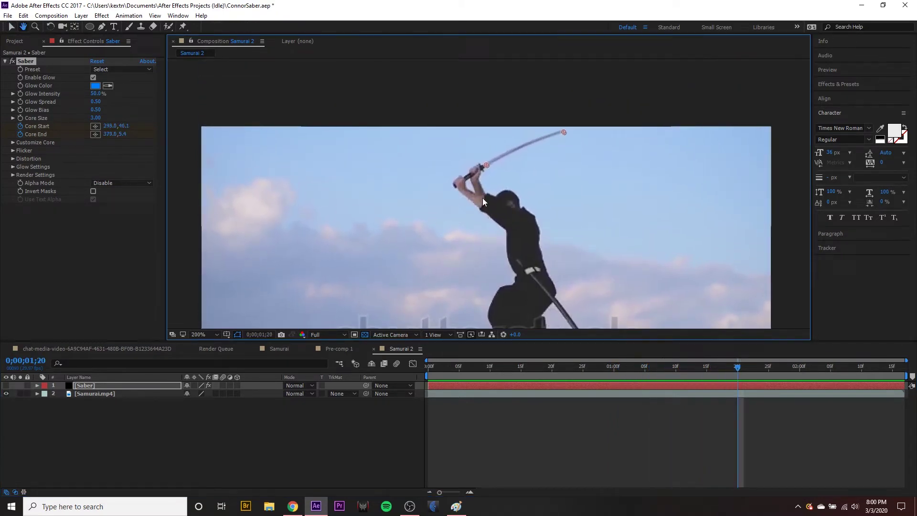
scroll(529, 216, "down", 2)
left_click_drag(529, 217, 534, 174)
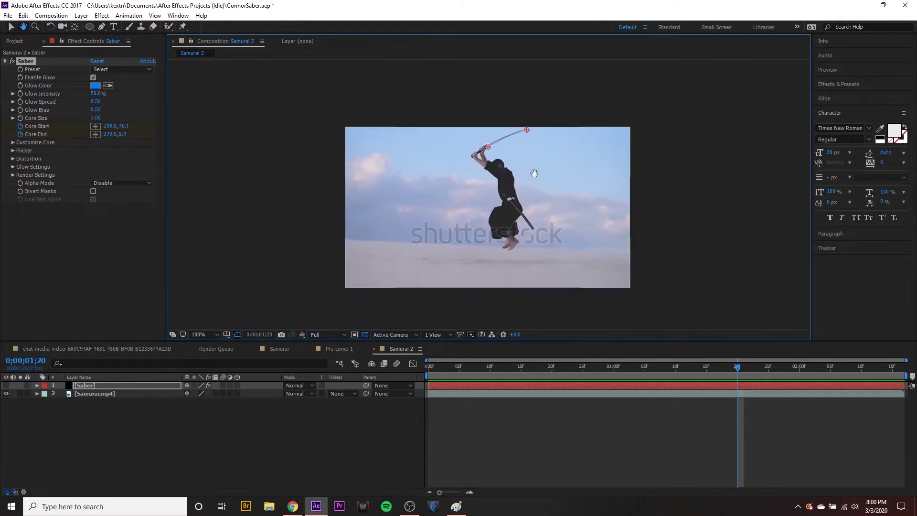
Step: Show the Saber layer, set its blending mode to Screen, and preview it over the footage
left_click(5, 385)
key("space")
mouse_move(487, 368)
left_mouse_down()
mouse_move(759, 367)
mouse_move(649, 365)
mouse_move(488, 382)
left_mouse_up()
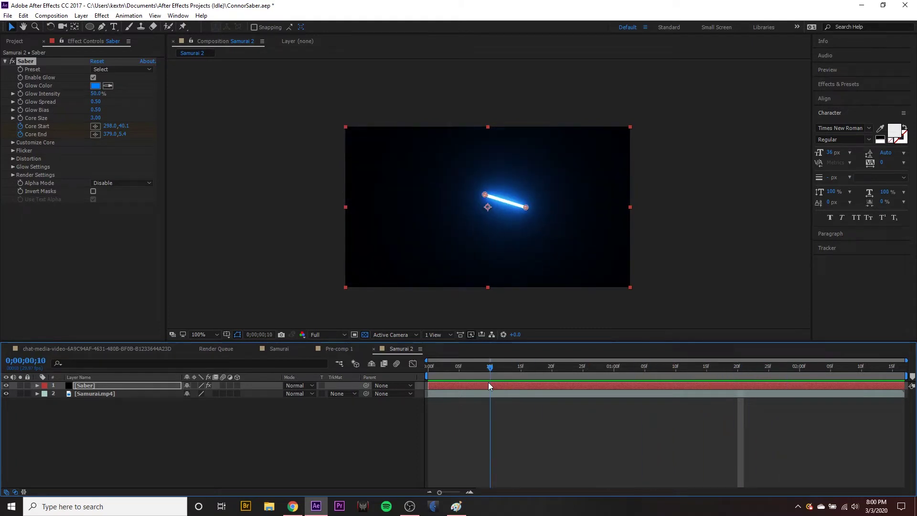
left_click(300, 386)
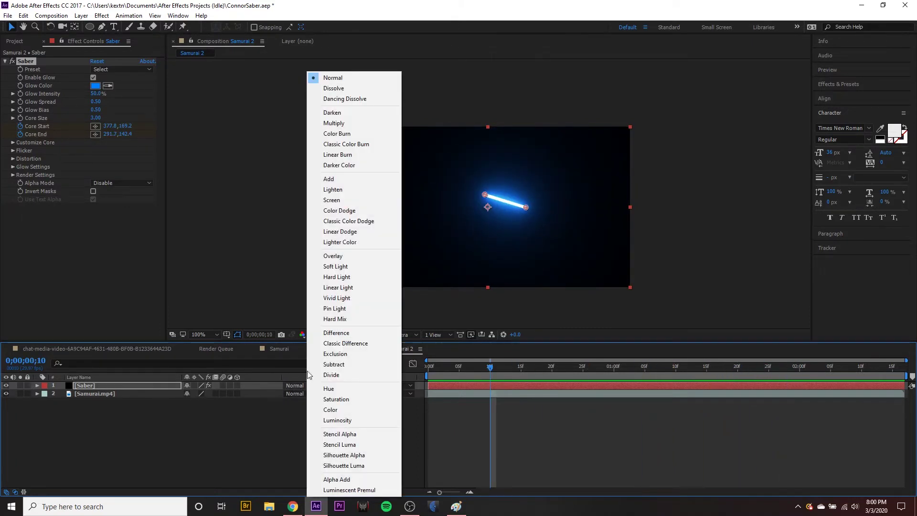
left_click(350, 200)
key("space")
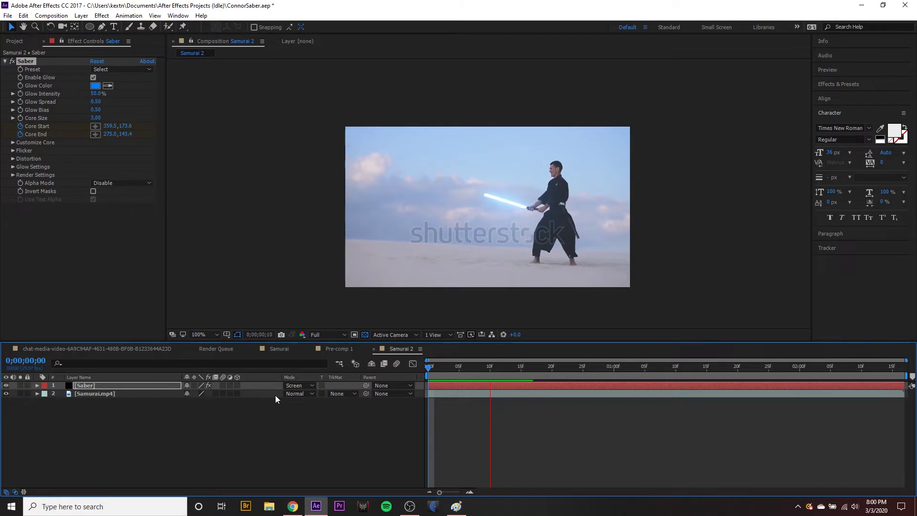
Step: Go to frame 17 and check the annotated darksaber reference in Paint, returning to After Effects
left_click(463, 248)
left_click_drag(764, 367, 533, 393)
left_click(454, 506)
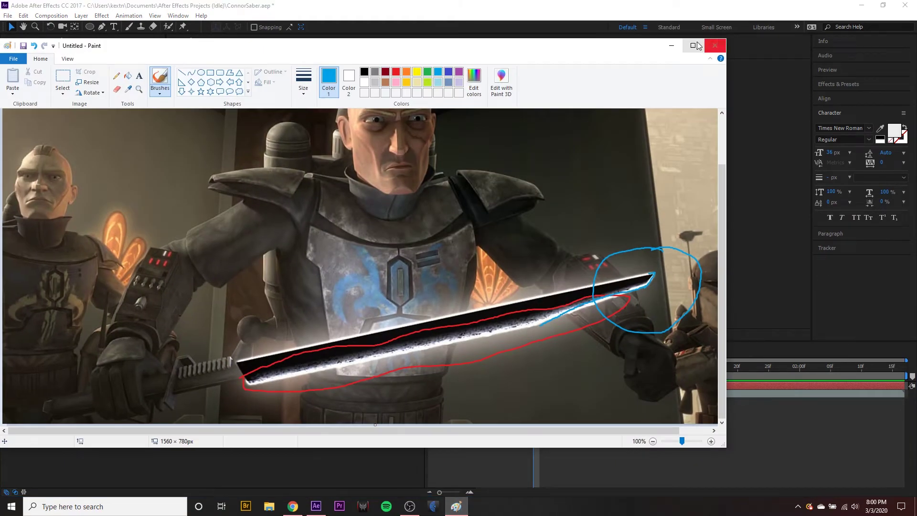
left_click(671, 46)
Step: Sharpen the saber's tip in the Customize Core settings with End Roundness 2.00 and End Size 36%
scroll(469, 174, "up", 4)
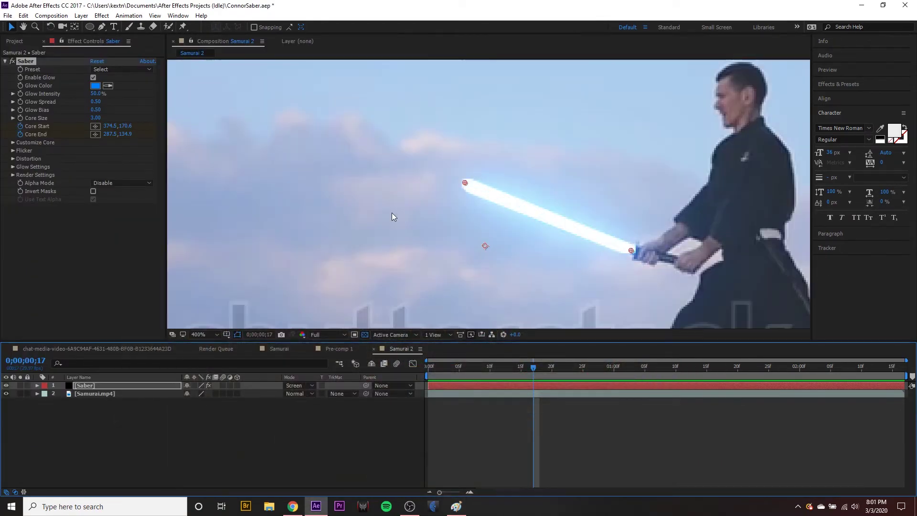
left_click(14, 142)
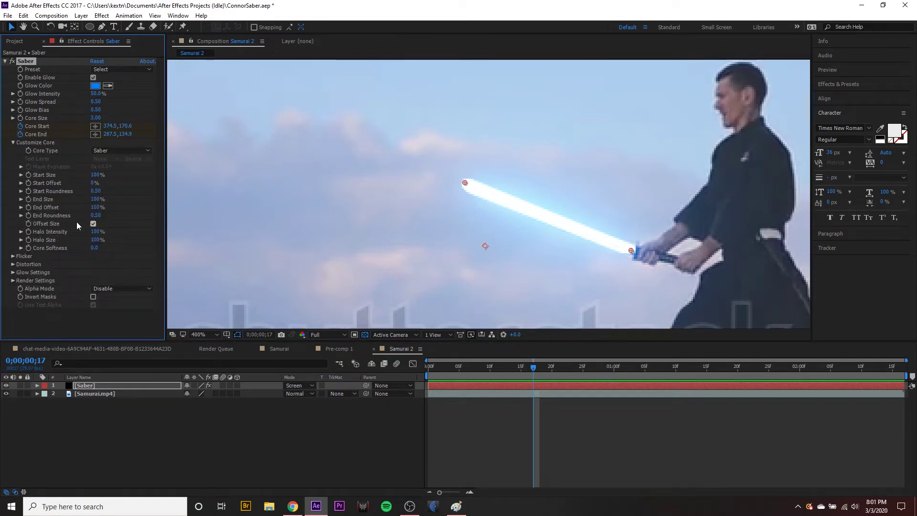
left_click_drag(98, 215, 149, 213)
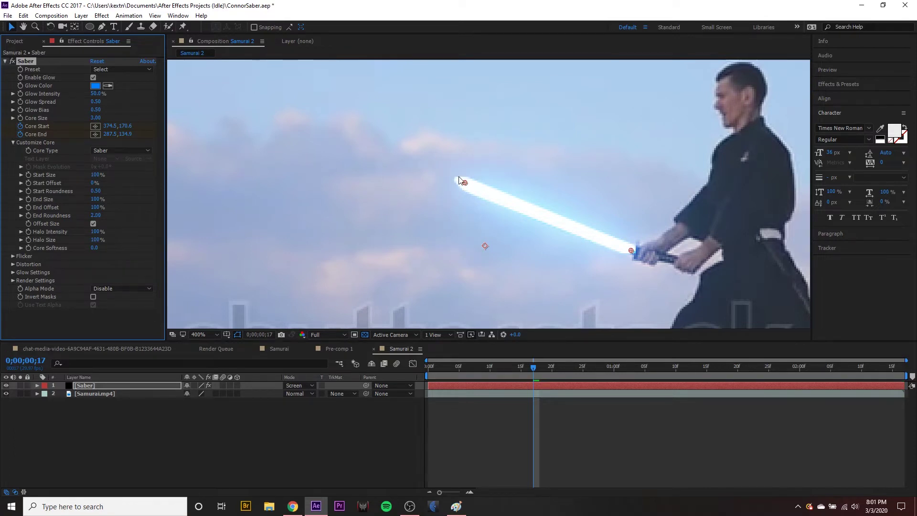
key("period")
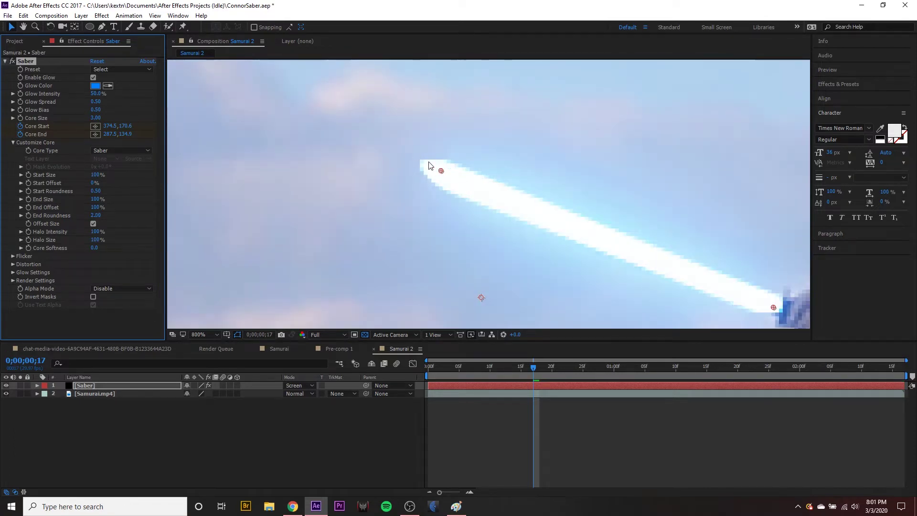
left_click_drag(96, 199, 71, 207)
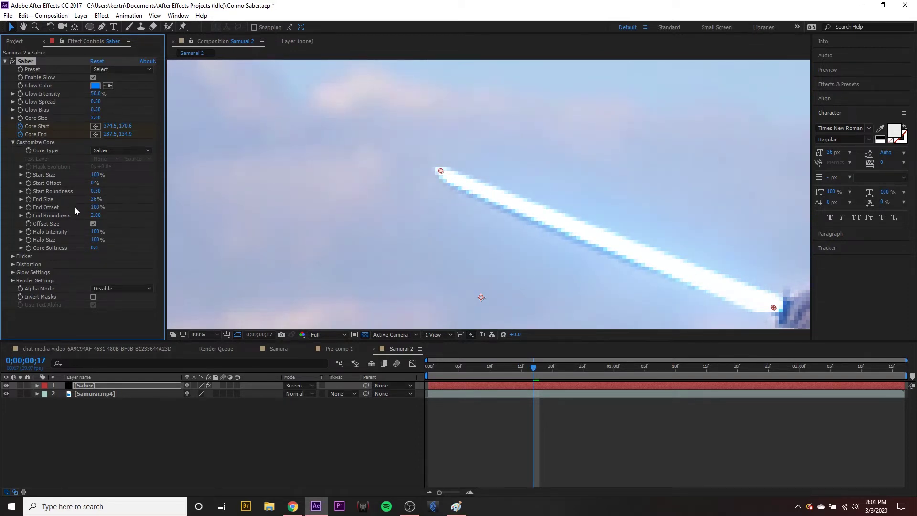
Step: Move to frame 9 and set the Saber layer's blending mode to Normal
scroll(334, 173, "down", 3)
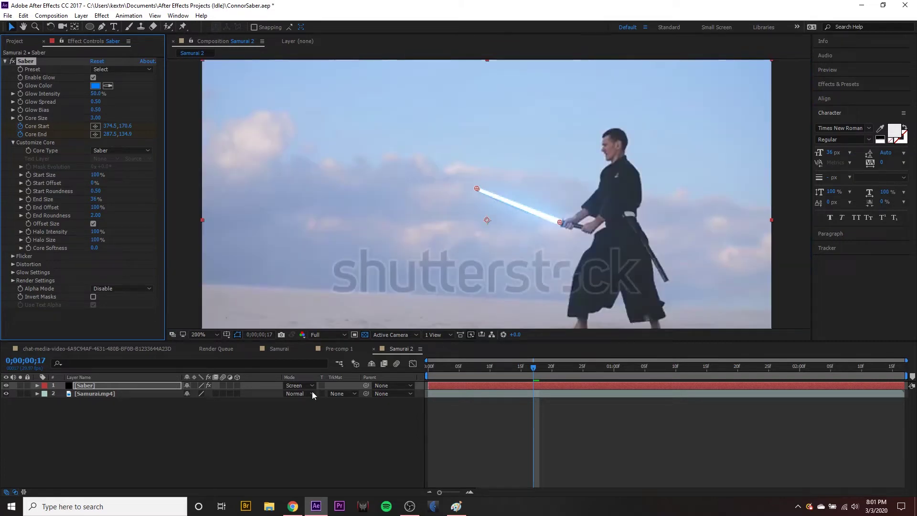
left_click(485, 388)
left_click_drag(531, 371, 483, 391)
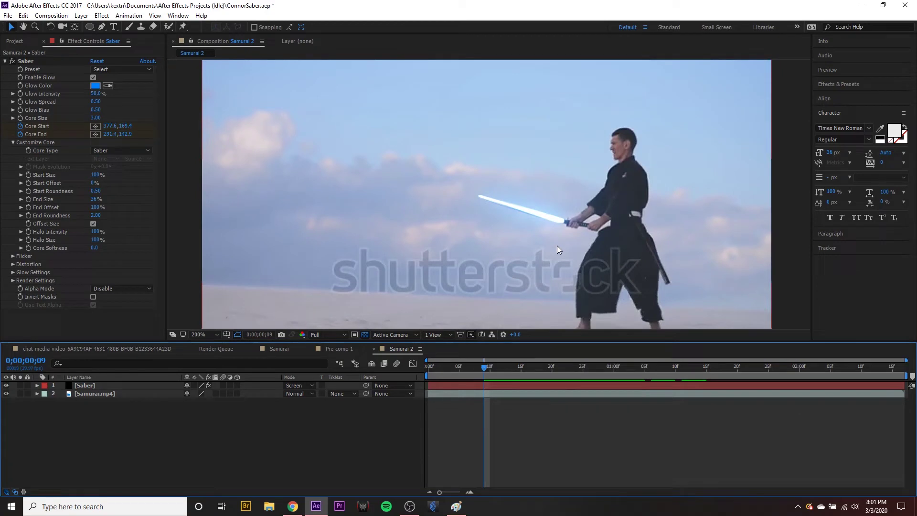
scroll(548, 214, "down", 1)
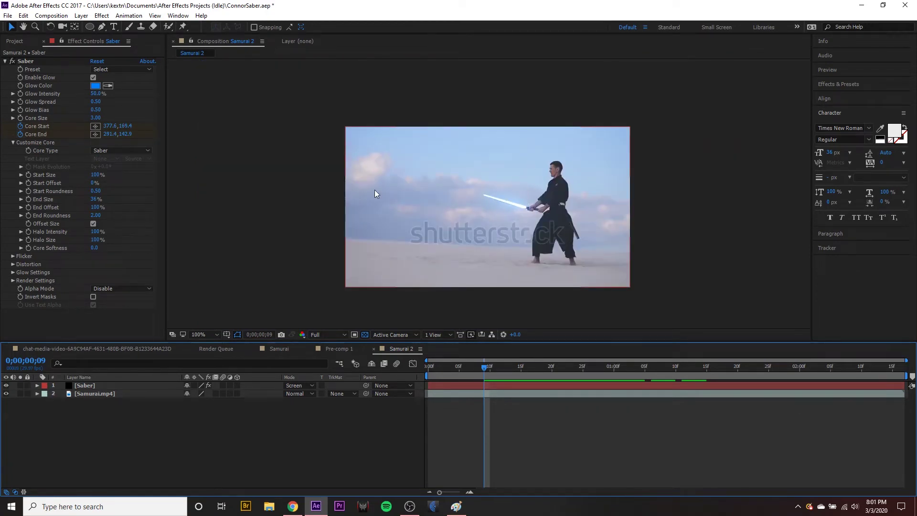
left_click(293, 387)
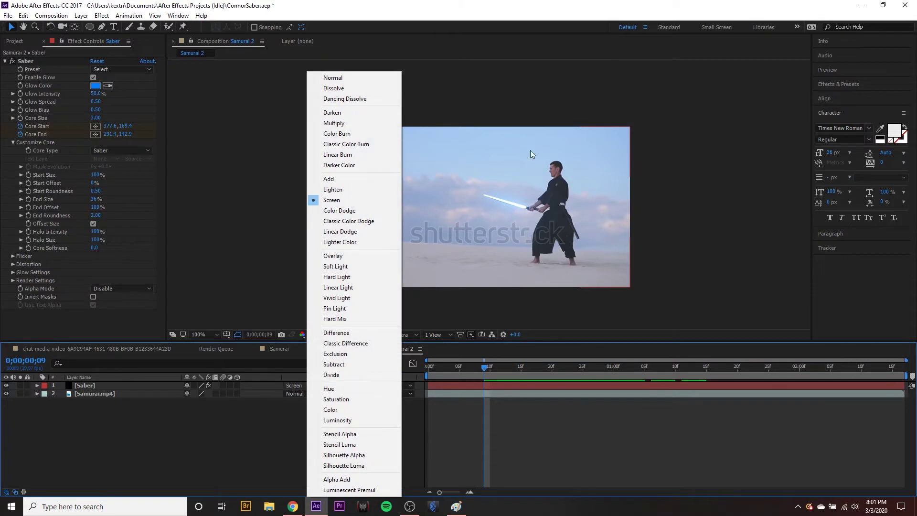
left_click(358, 79)
scroll(487, 165, "up", 1)
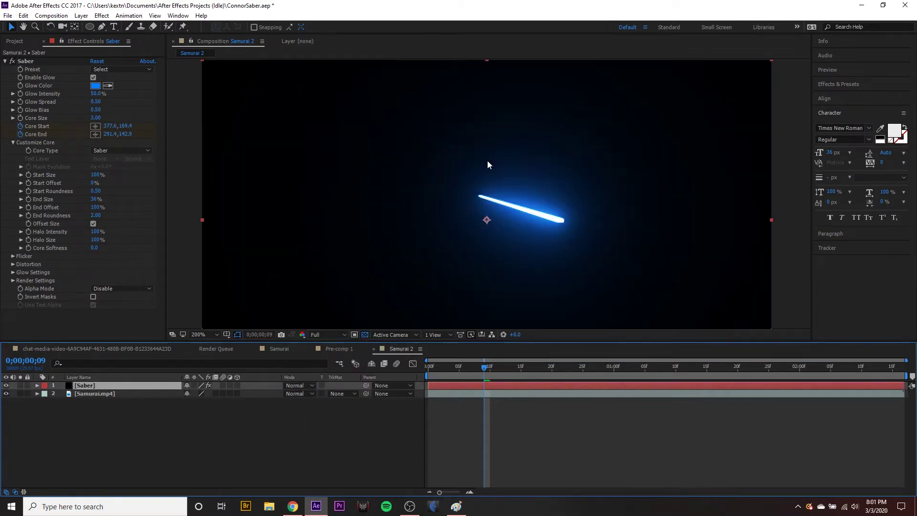
Step: Make the Saber effect's background transparent through the composite option in Render Settings, so the samurai footage shows behind the blade
left_click(10, 282)
scroll(11, 279, "down", 2)
left_click(108, 310)
left_click(111, 319)
scroll(27, 258, "up", 2)
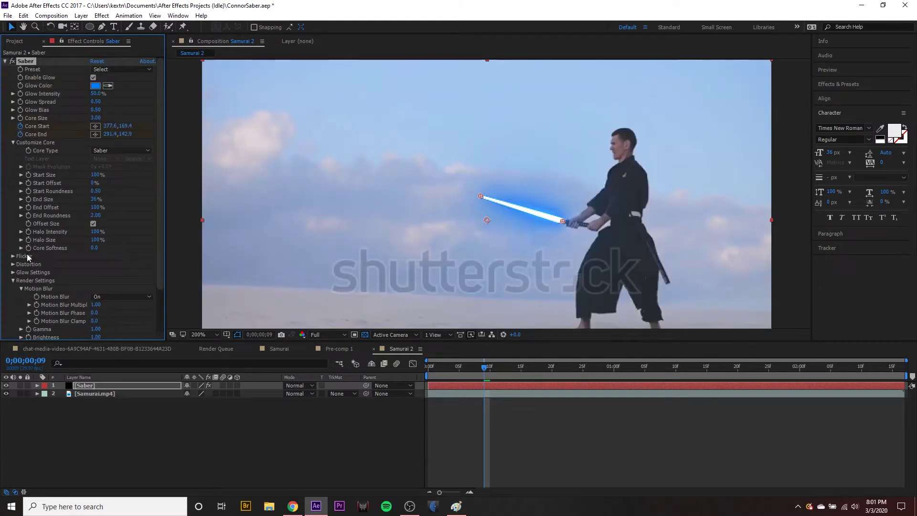
left_click(14, 281)
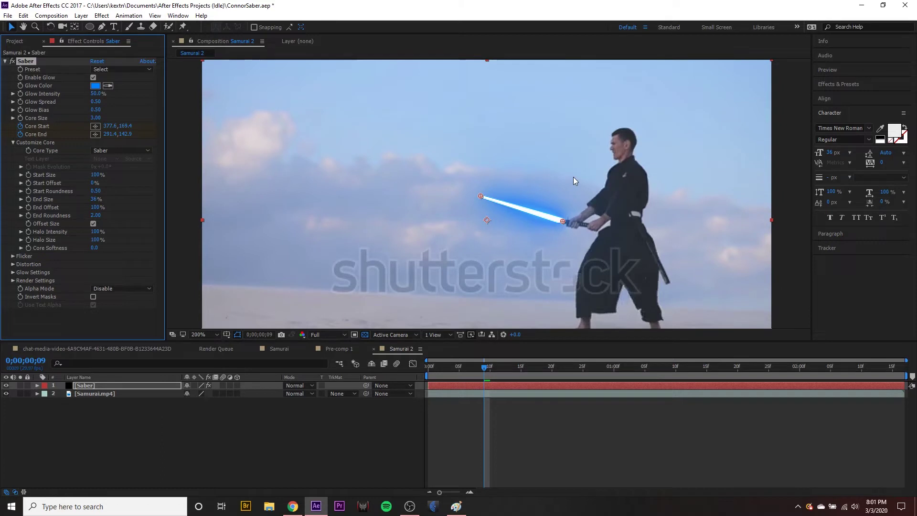
Step: Try a different blending mode on the Saber layer against the close-up blade and undo the change
key("period")
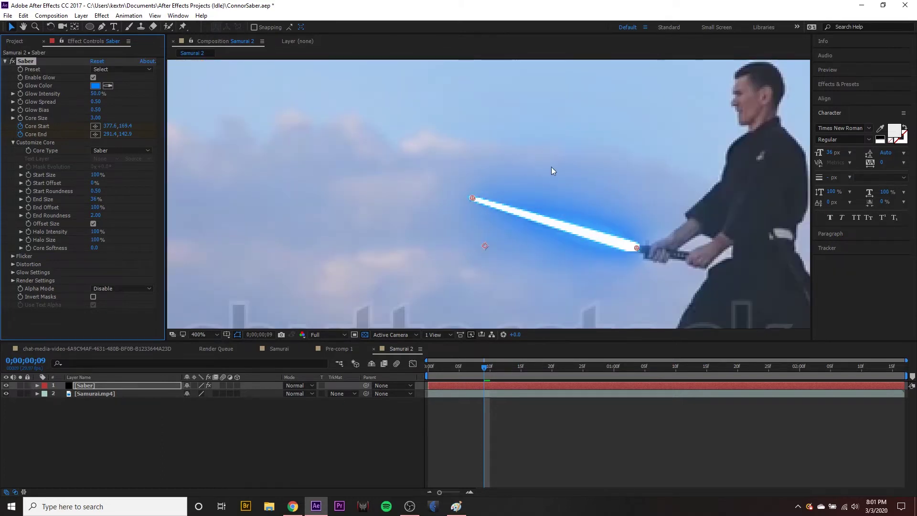
left_click(290, 387)
left_click(333, 199)
key("ctrl+z")
scroll(546, 205, "down", 3)
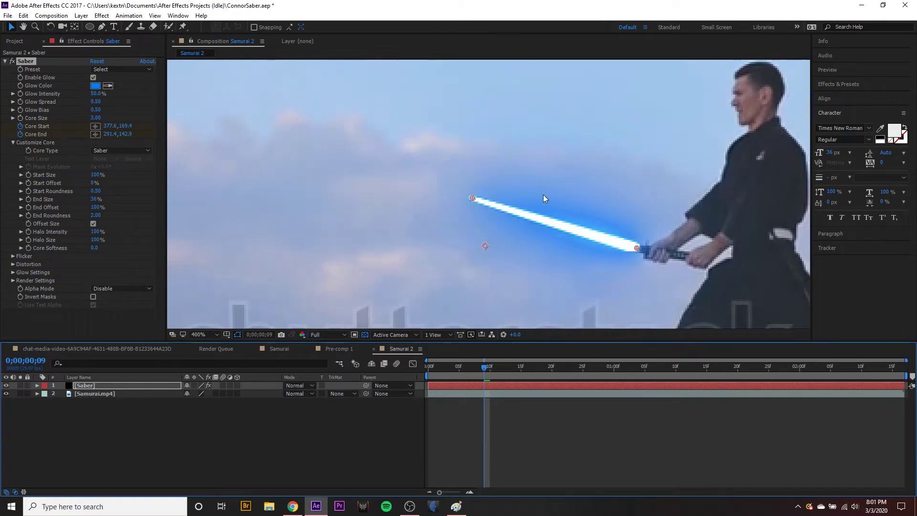
scroll(508, 201, "up", 1)
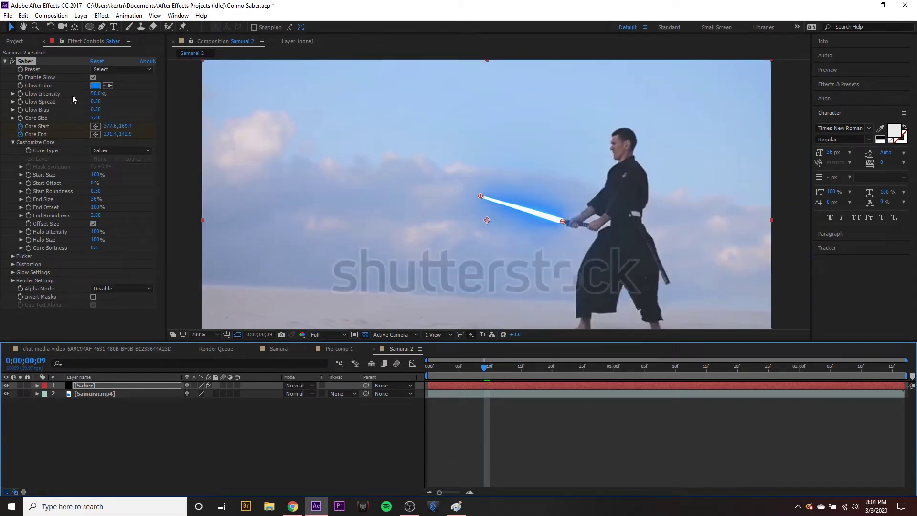
Step: Set the Saber effect's Glow Color to white (FFFFFF) and its Glow Intensity to 0%
left_click(95, 85)
left_click(126, 260)
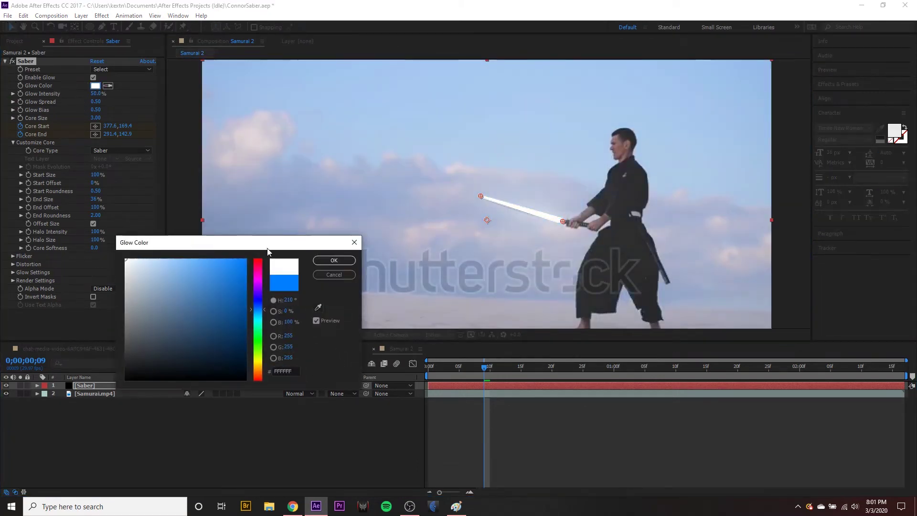
left_click(333, 260)
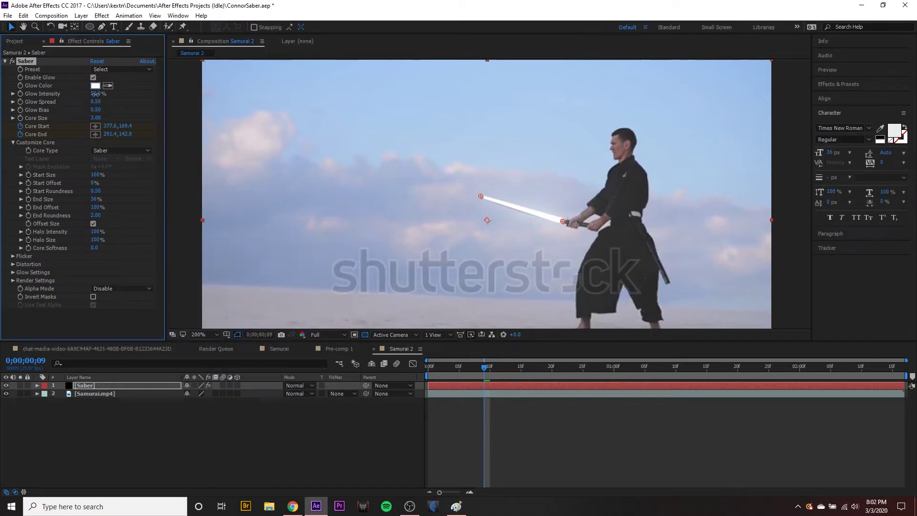
left_click_drag(96, 94, 76, 94)
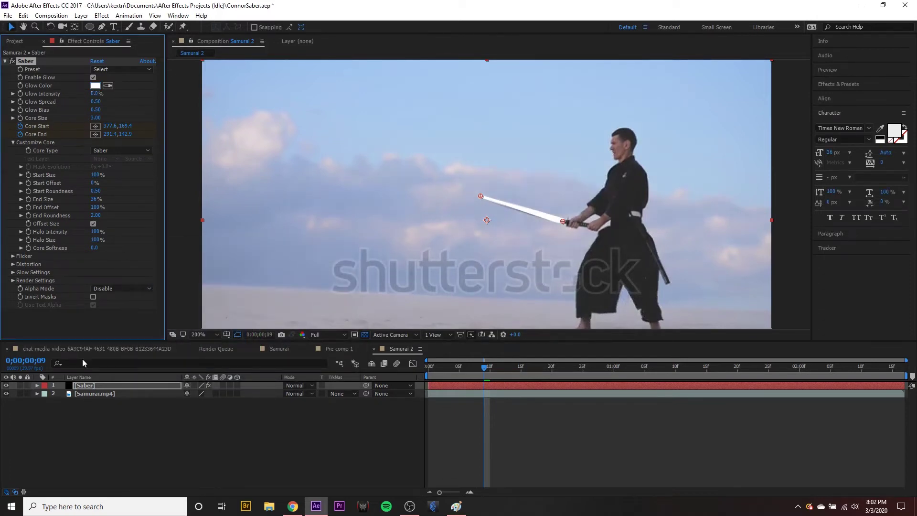
Step: Create a new black solid layer at composition size named BlackVideo
left_click(97, 385)
right_click(138, 409)
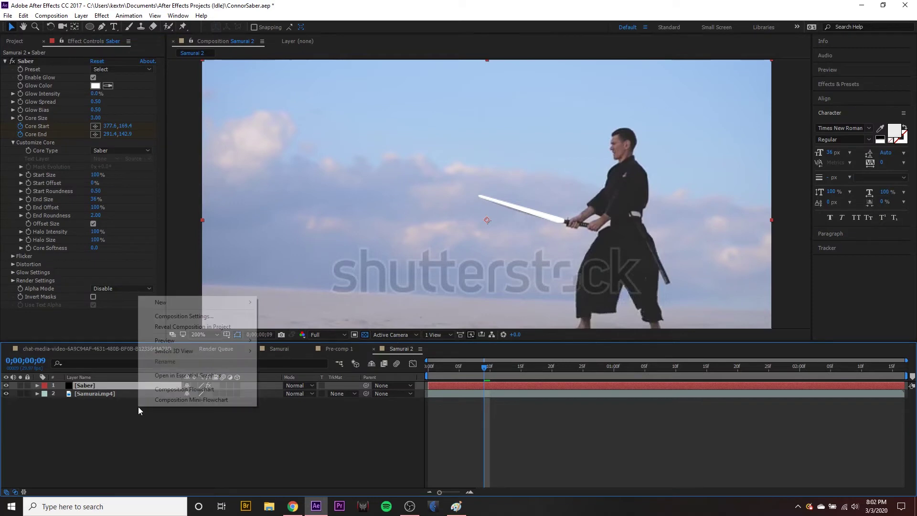
mouse_move(165, 303)
left_click(274, 328)
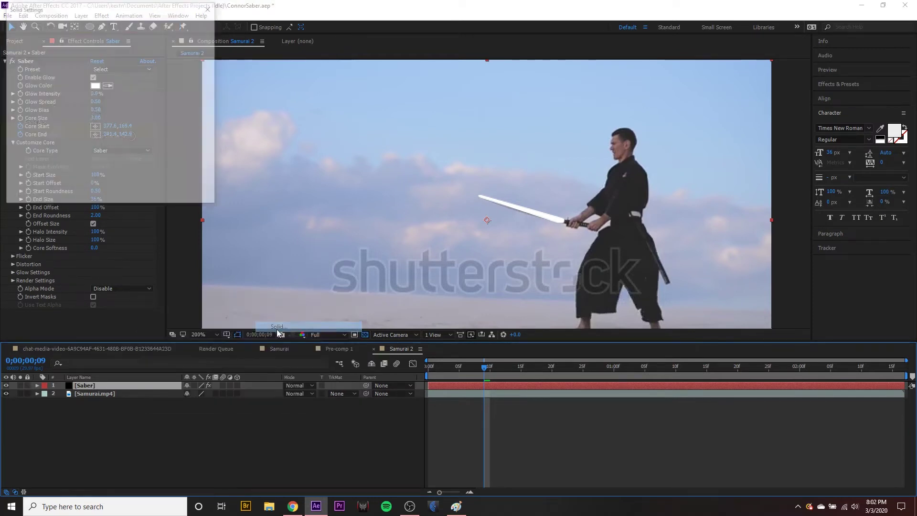
left_click(106, 167)
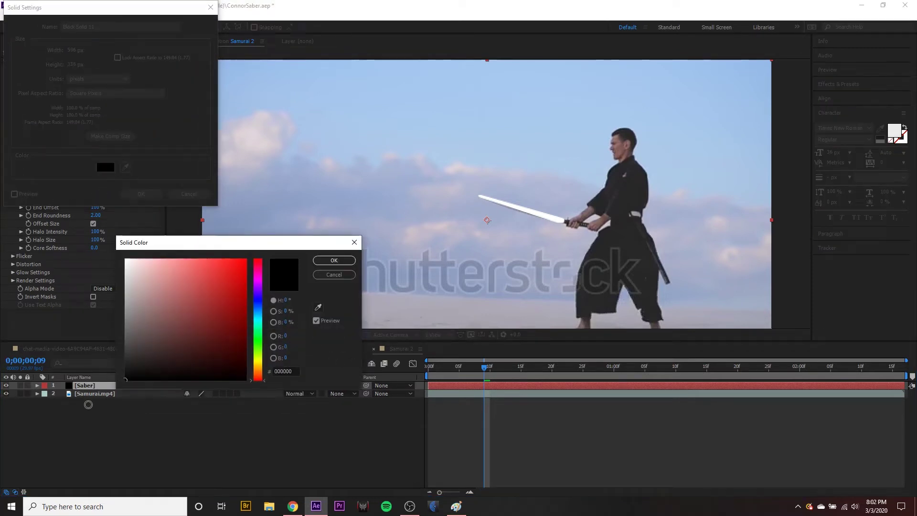
left_click(346, 263)
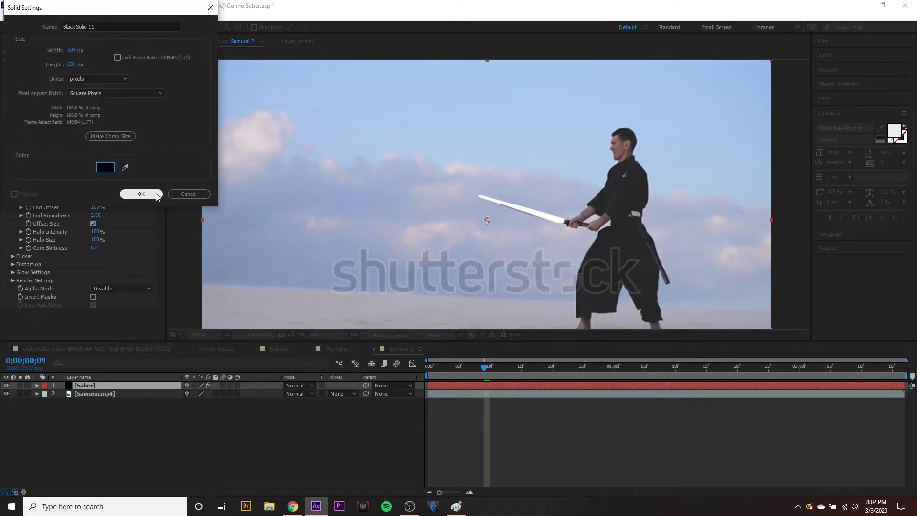
left_click(99, 27)
type("BlackVideo")
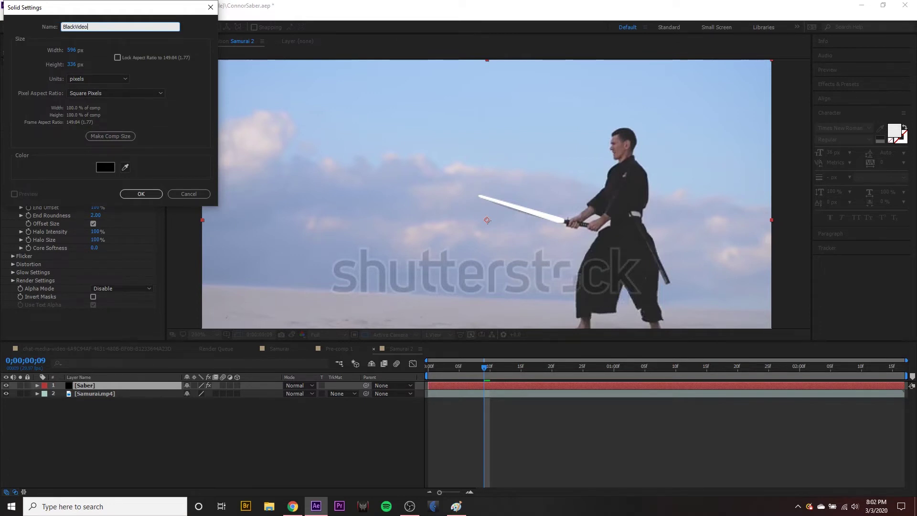
key("Return")
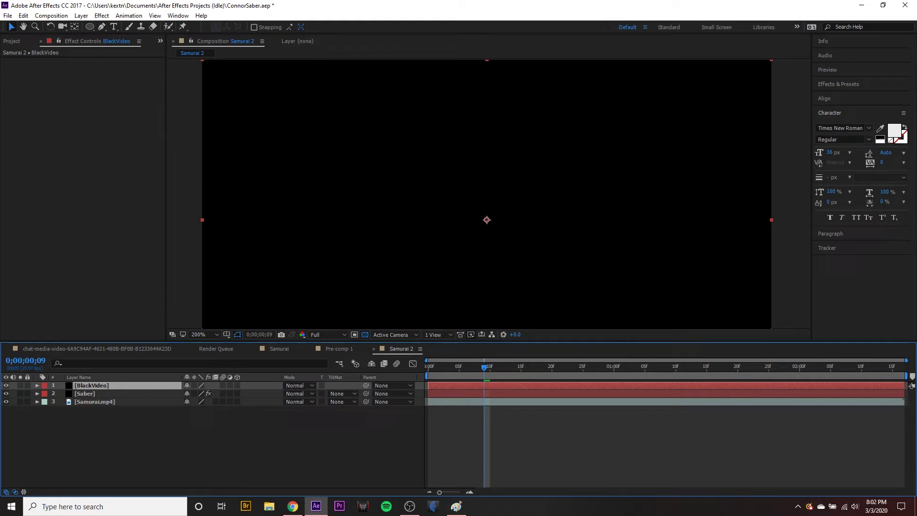
Step: Place BlackVideo directly below the Saber layer, use Saber as its alpha matte, and preview from the start
left_click_drag(92, 385, 91, 396)
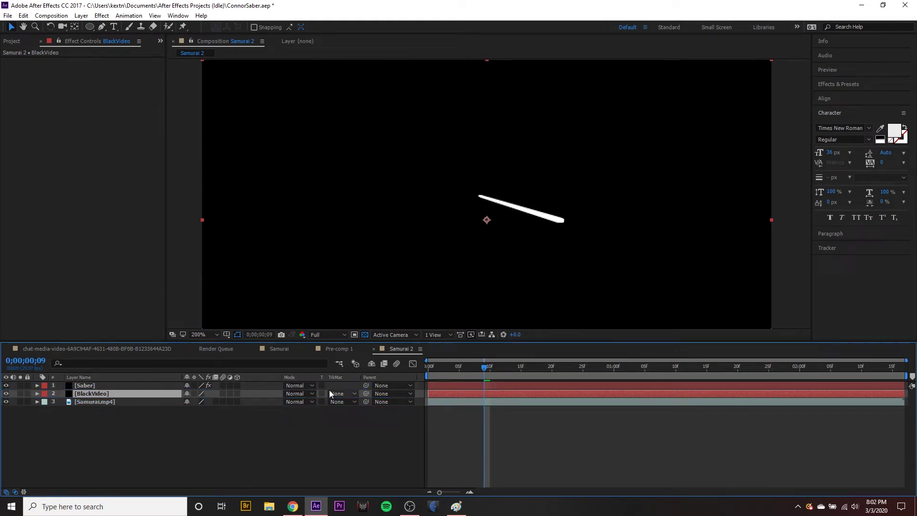
left_click(341, 393)
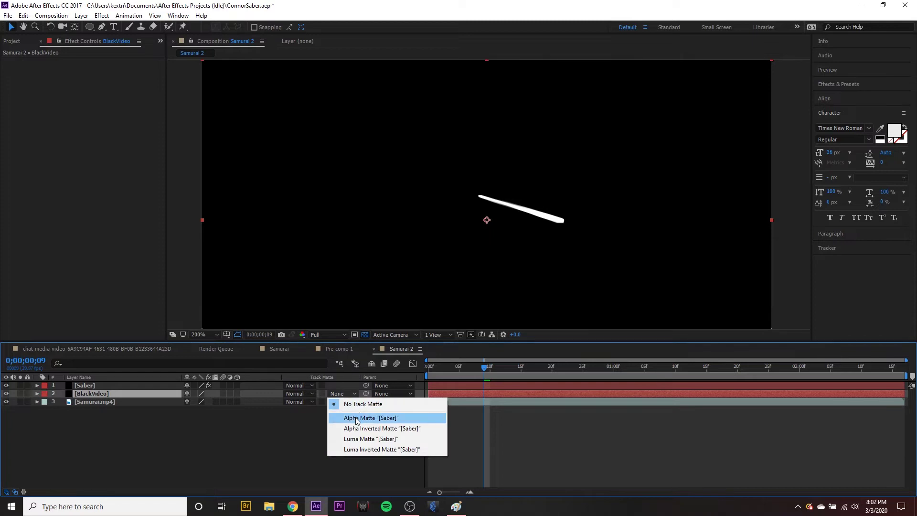
left_click(370, 418)
left_click_drag(484, 367, 431, 380)
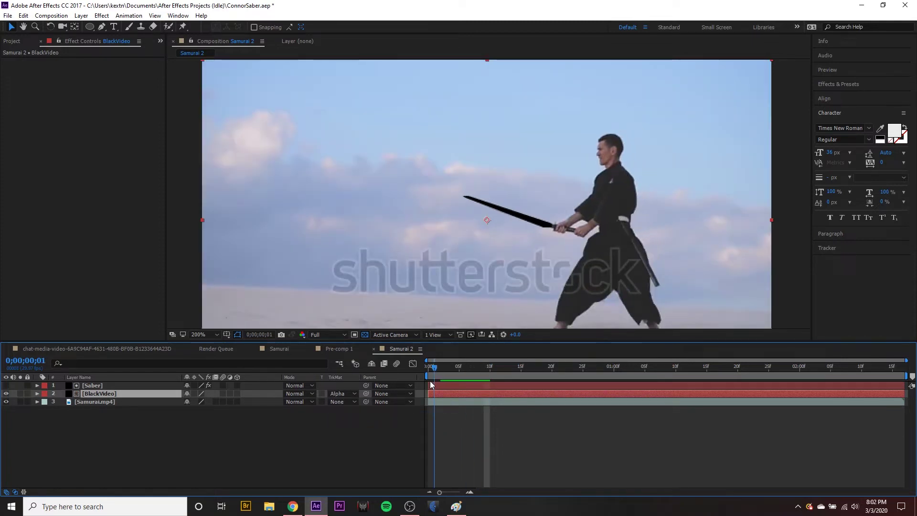
key("space")
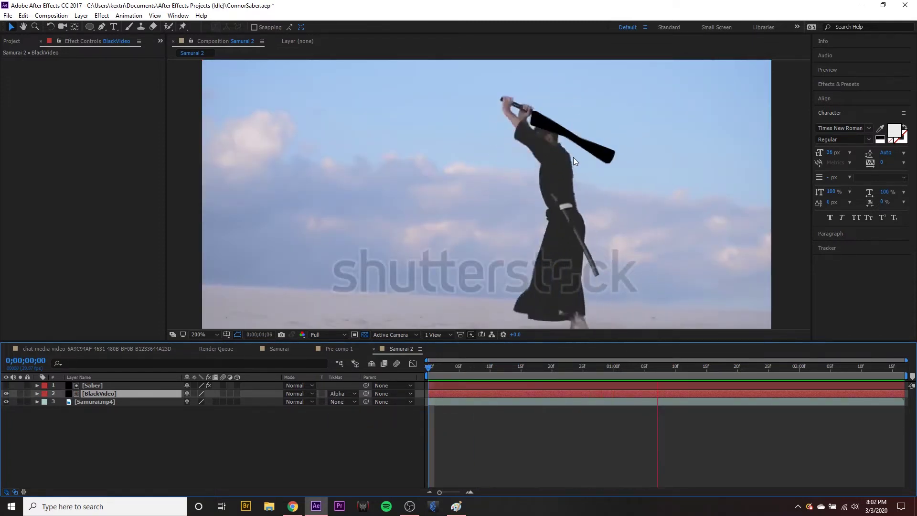
Step: Duplicate the Saber layer and place the copy, made visible, directly beneath BlackVideo
left_click(182, 384)
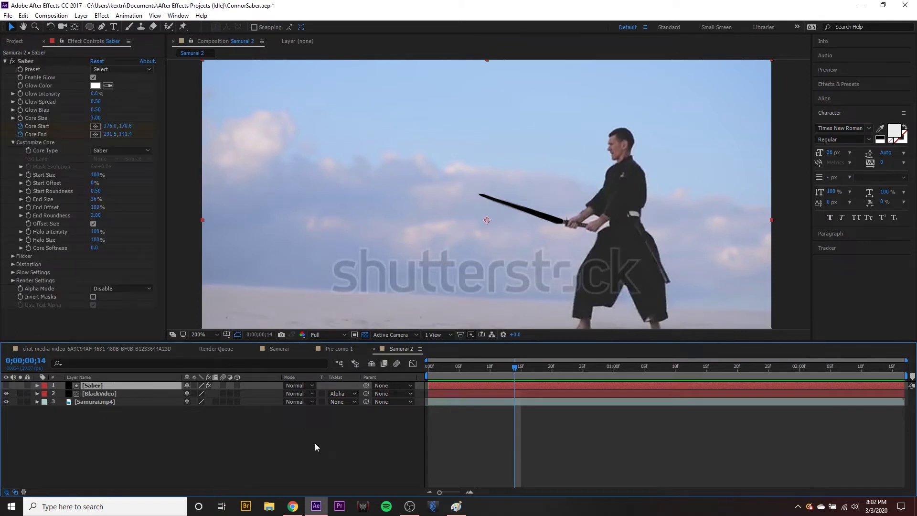
key("period")
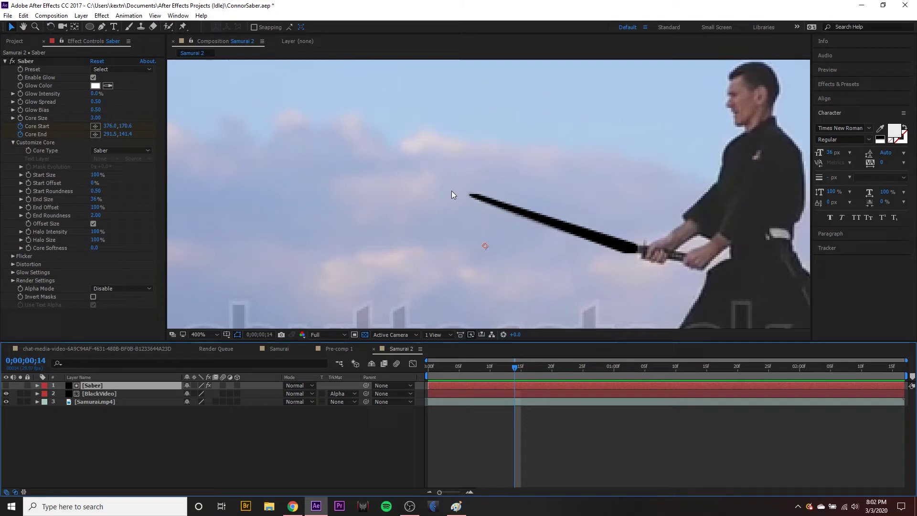
key("comma")
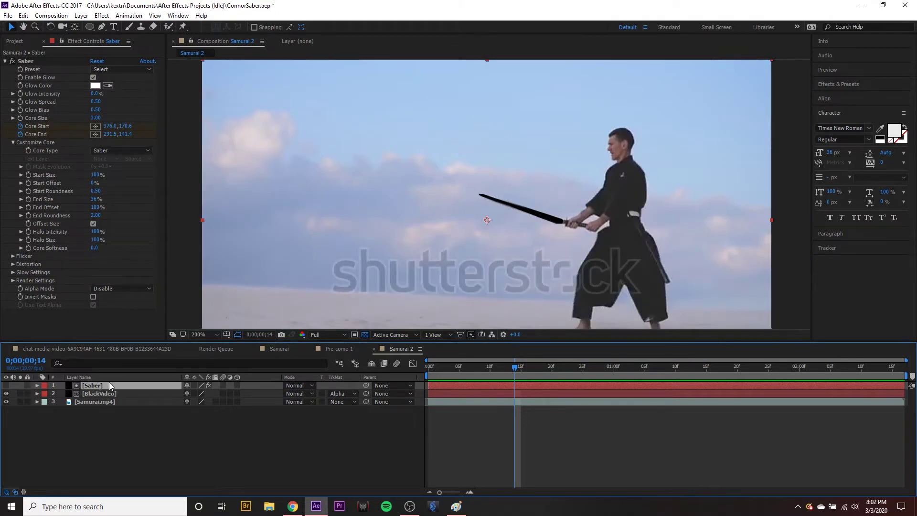
key("ctrl+d")
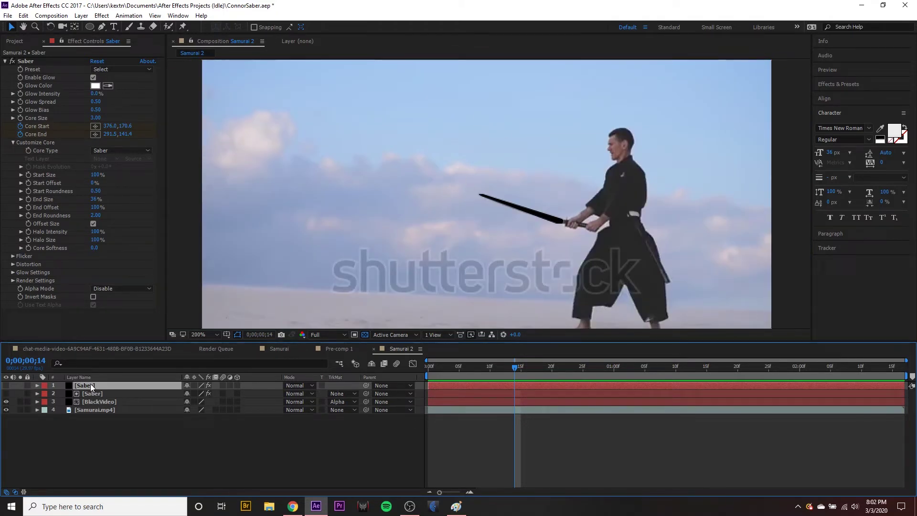
left_click_drag(90, 385, 89, 404)
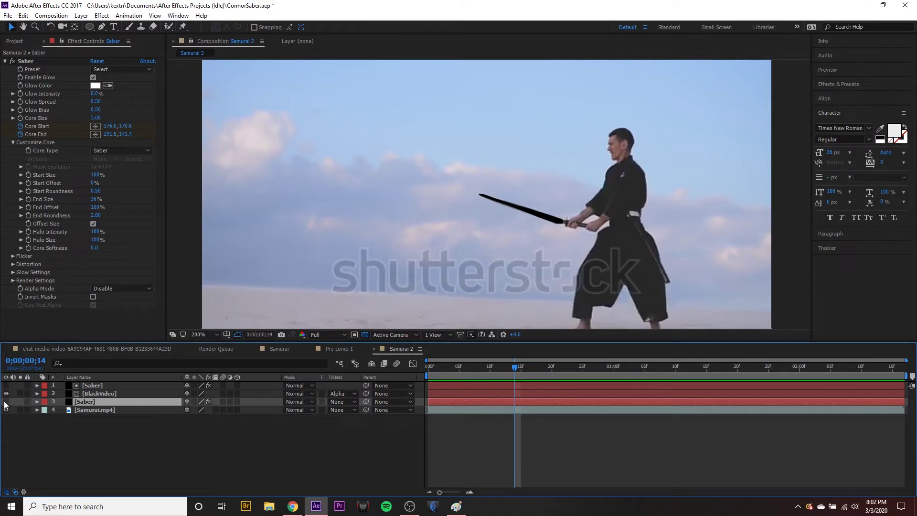
Step: Give the lower Saber copy a tight white glow with Glow Intensity 50% and Glow Spread 0.02
left_click(95, 94)
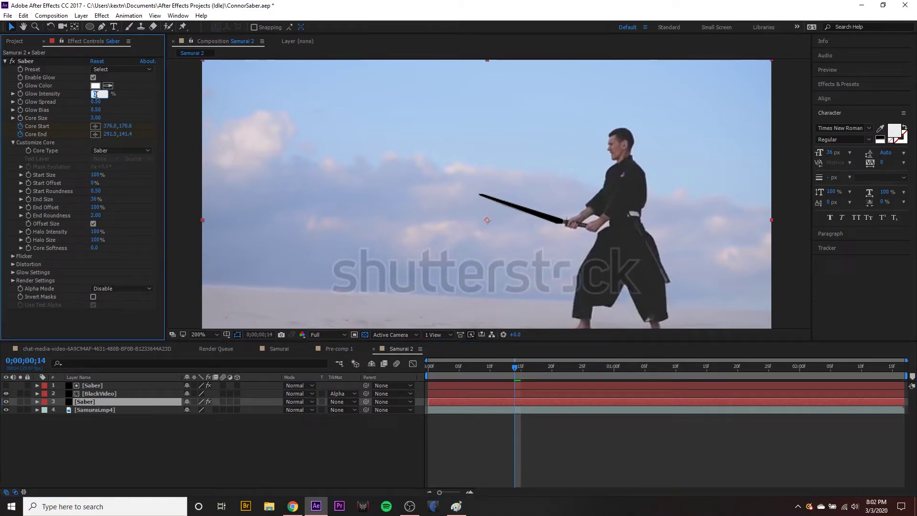
type("50")
key("Return")
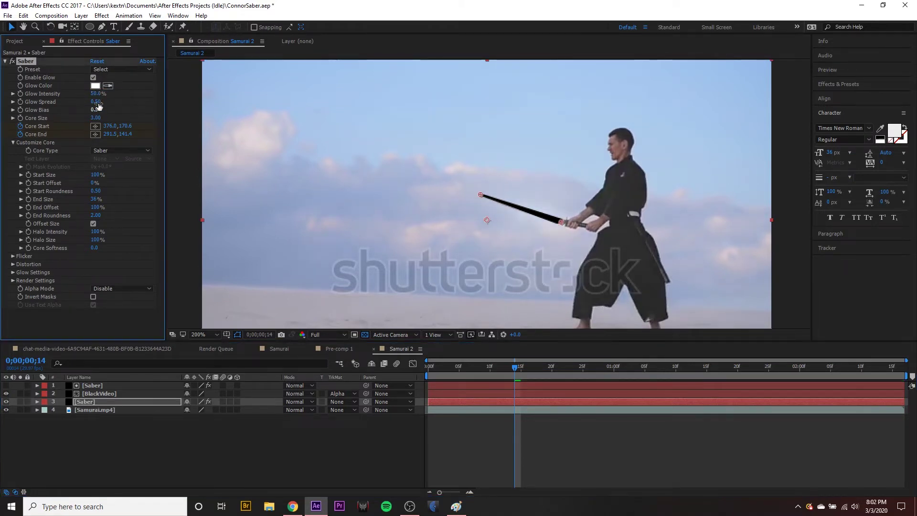
mouse_move(88, 105)
left_mouse_down()
mouse_move(79, 114)
mouse_move(104, 109)
left_mouse_up()
Step: Preview the glowing black blade over the whole frame and move to frame 22
scroll(498, 225, "down", 2)
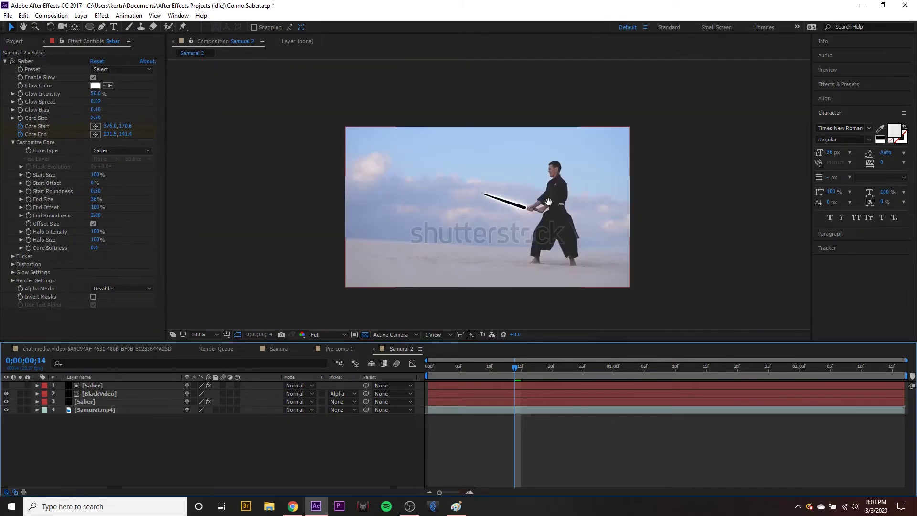
key("space")
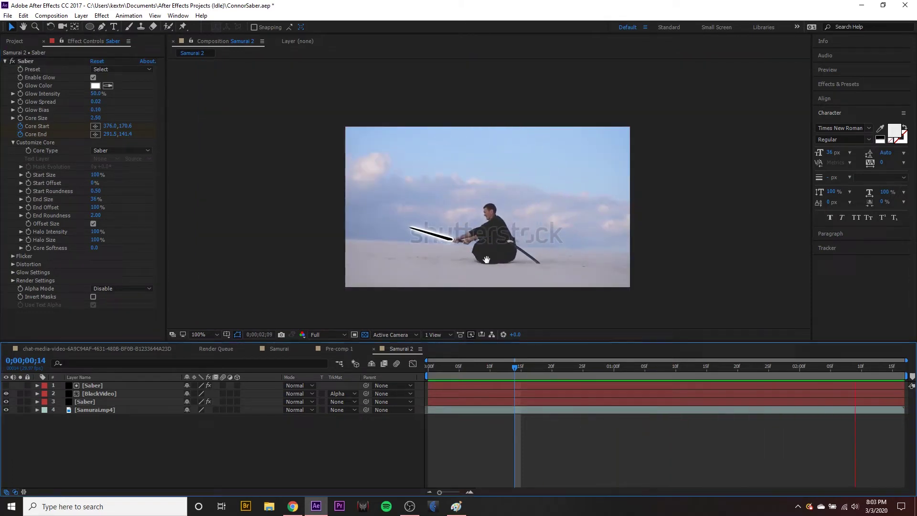
left_click_drag(763, 377, 564, 367)
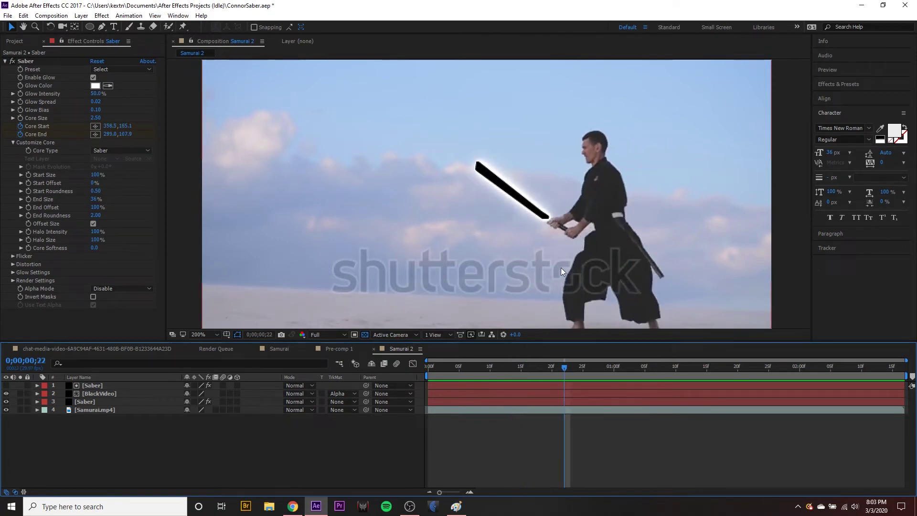
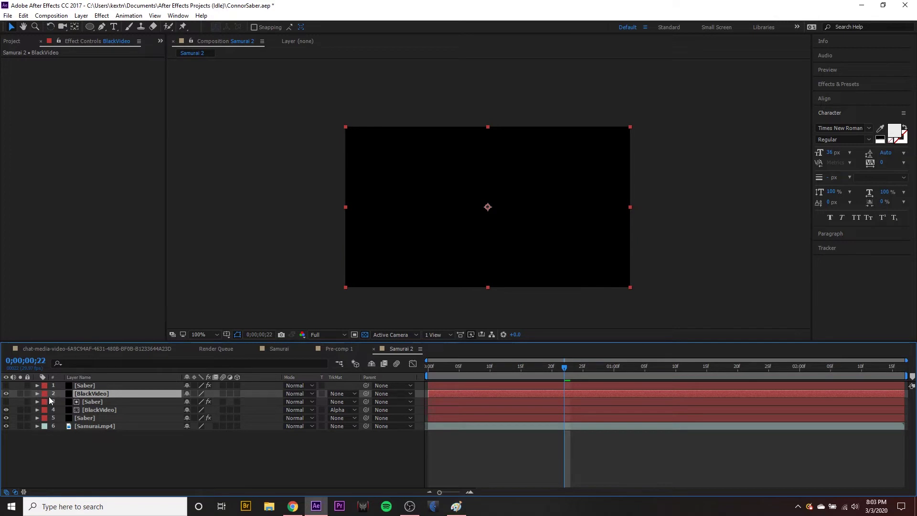
Step: Apply the Turbulent Noise effect to the upper BlackVideo copy on layer 2
left_click(35, 132)
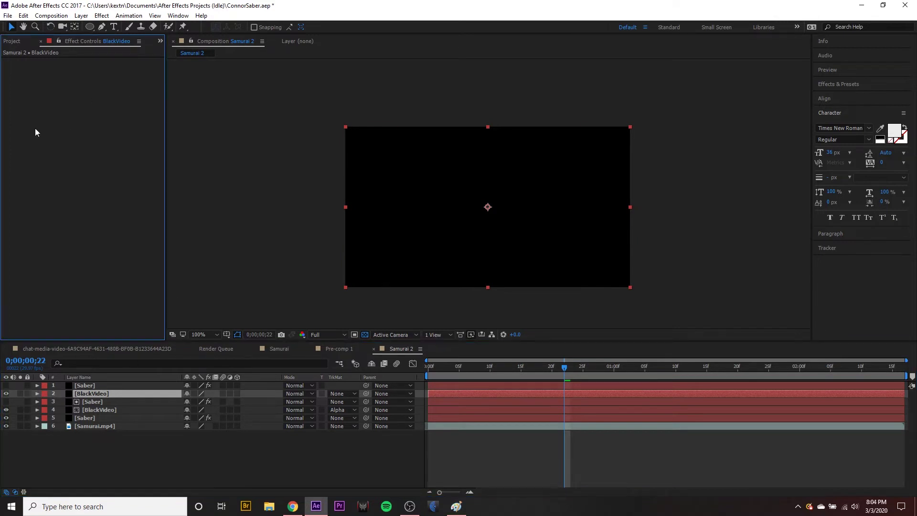
right_click(64, 133)
mouse_move(145, 238)
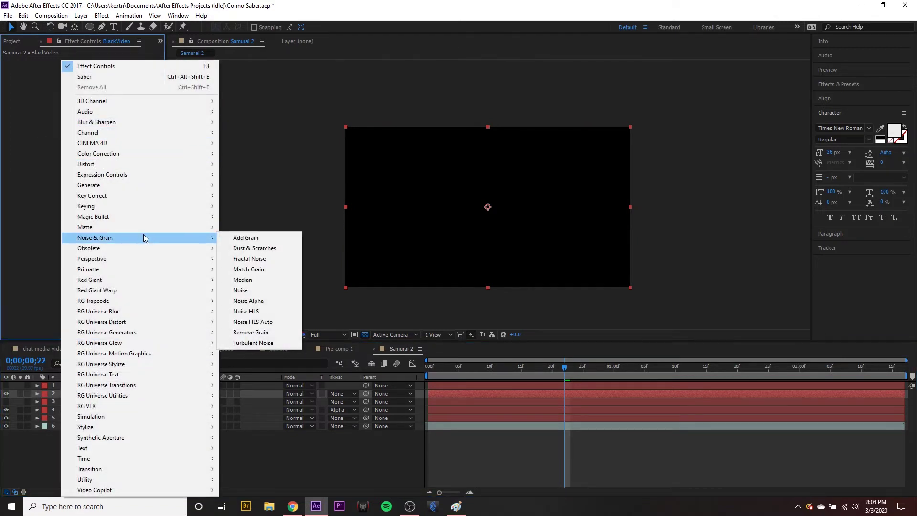
left_click(247, 343)
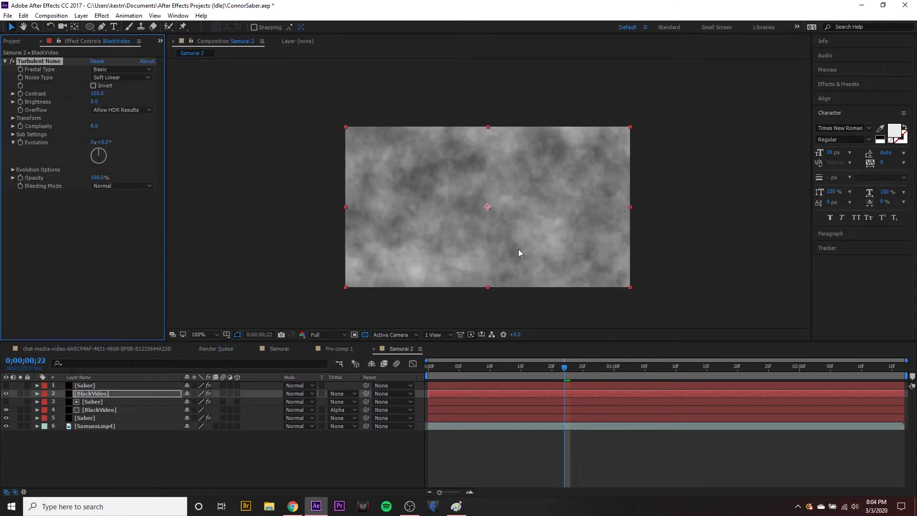
Step: Set the Turbulent Noise fractal type to Dynamic Progressive, with Contrast 294 and Brightness 7
left_click(147, 70)
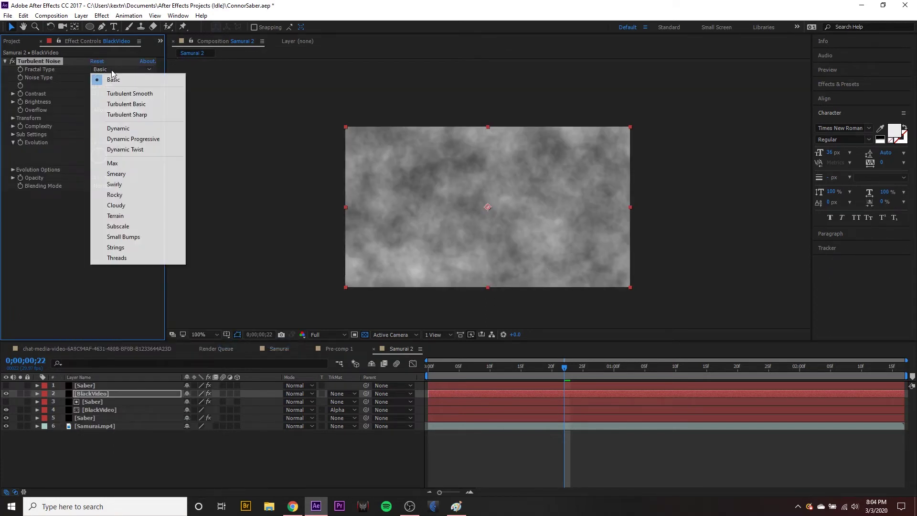
left_click(124, 137)
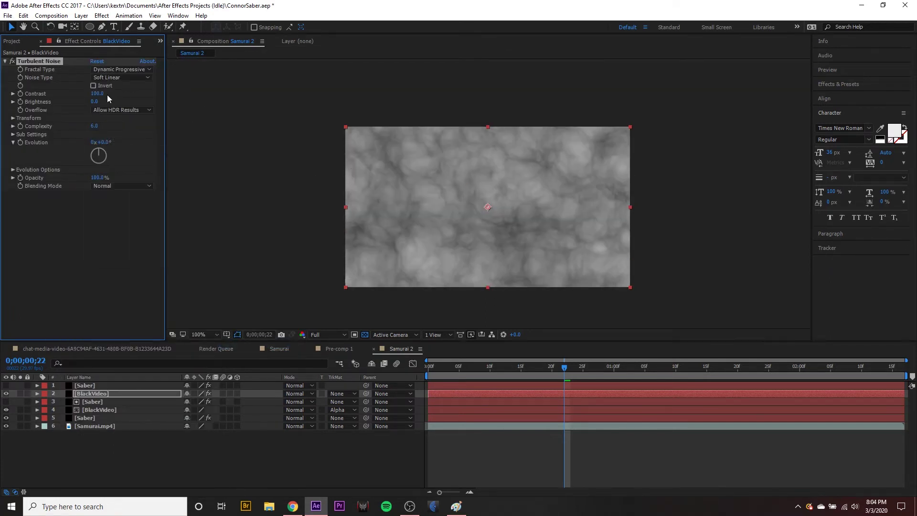
left_click_drag(98, 96, 136, 93)
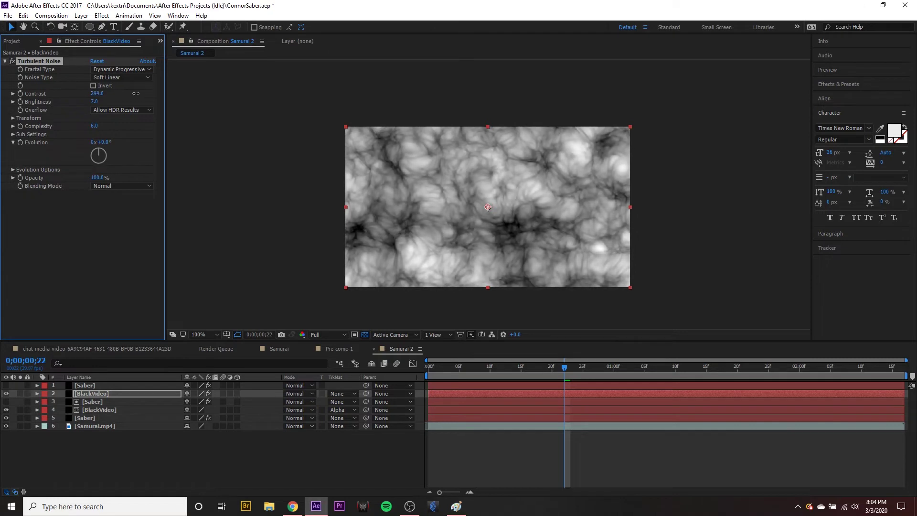
Step: Invert the Turbulent Noise, set its Contrast to 304 and Brightness to -18, and scrub back to frame 8
left_click(94, 85)
mouse_move(96, 93)
left_mouse_down()
mouse_move(115, 93)
mouse_move(81, 103)
mouse_move(100, 94)
left_mouse_up()
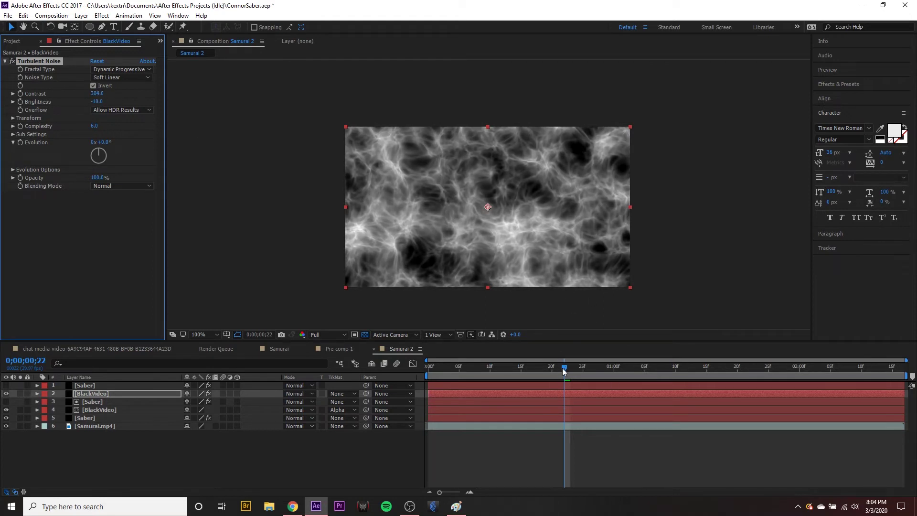
left_click_drag(565, 368, 478, 379)
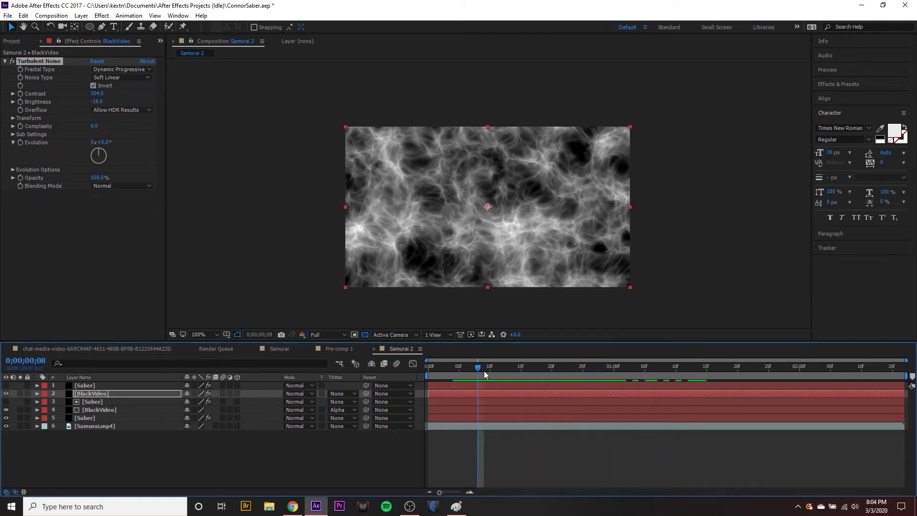
Step: Animate the Turbulent Noise Evolution with the expression time*250 and preview the motion
left_click(20, 143, "alt")
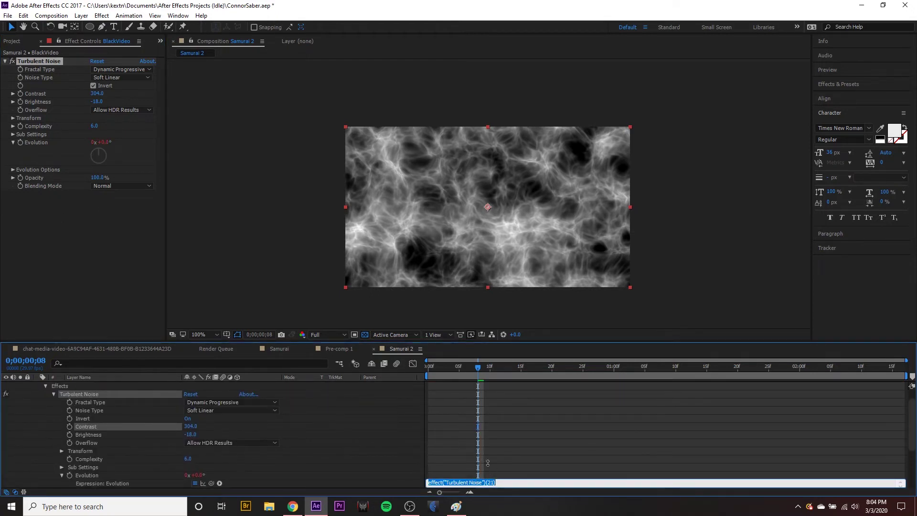
type("time*250")
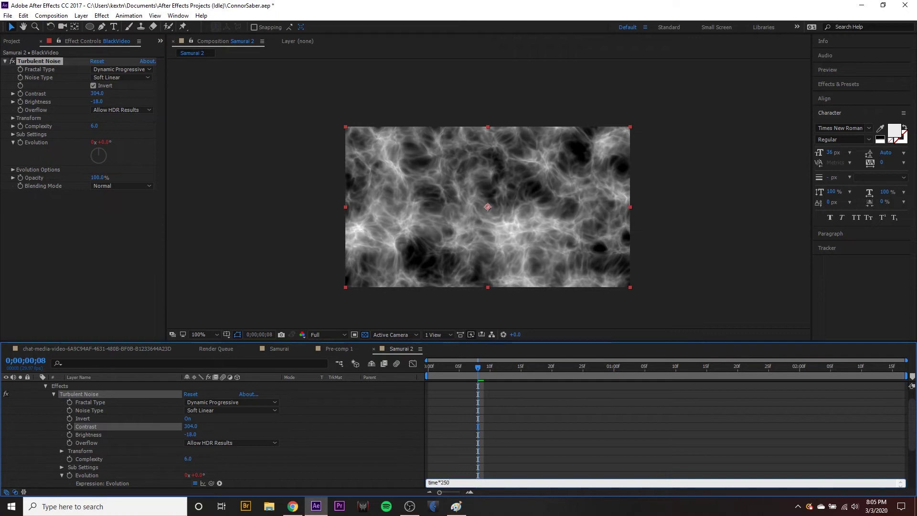
left_click(536, 437)
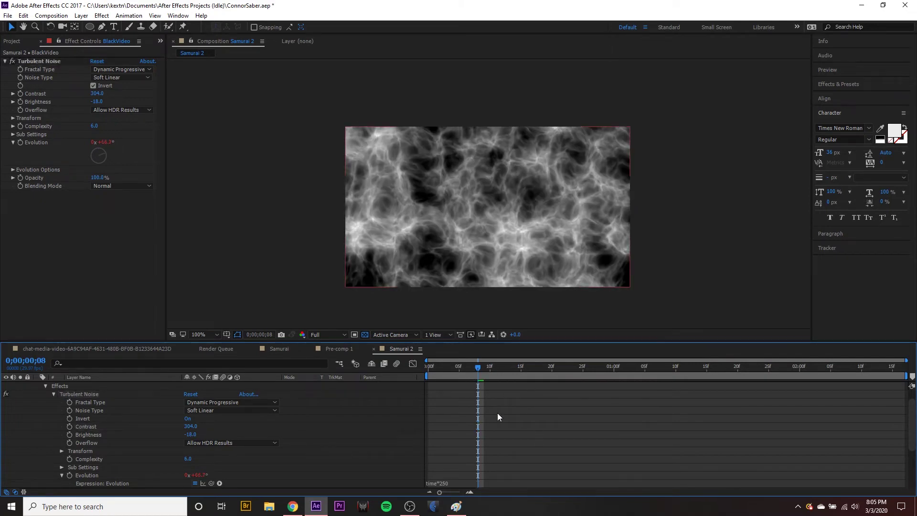
key("space")
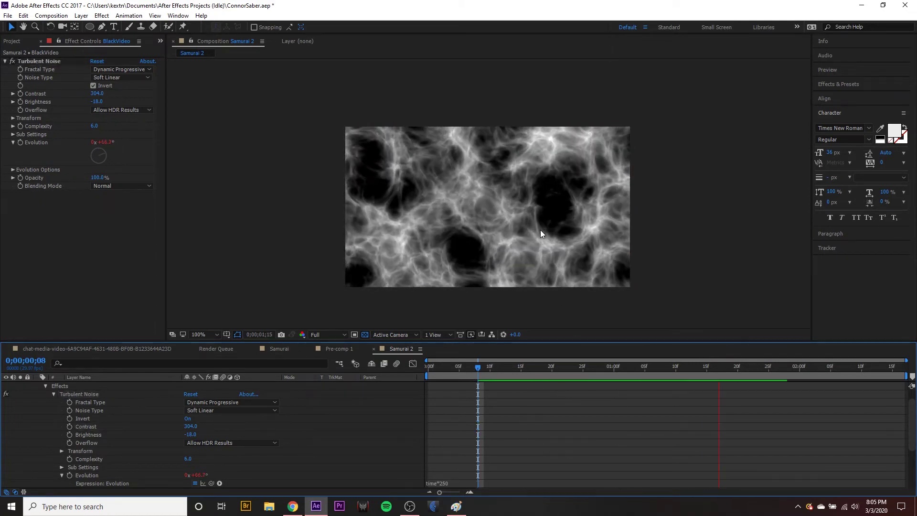
Step: Set the noise Contrast to 223 and Brightness to -13, and give layer 2 the track matte Alpha Matte "[Saber]"
key("ctrl+z")
key("ctrl+z")
left_click(38, 394)
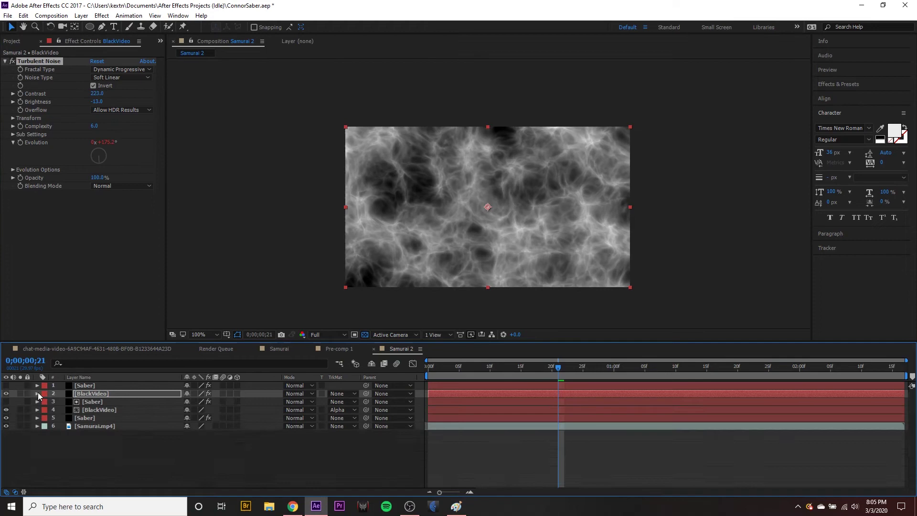
left_click(342, 393)
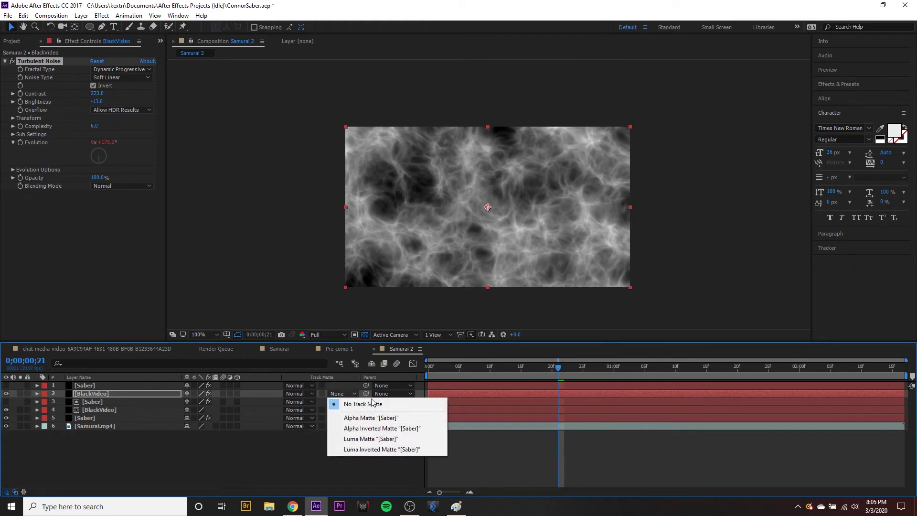
left_click(351, 418)
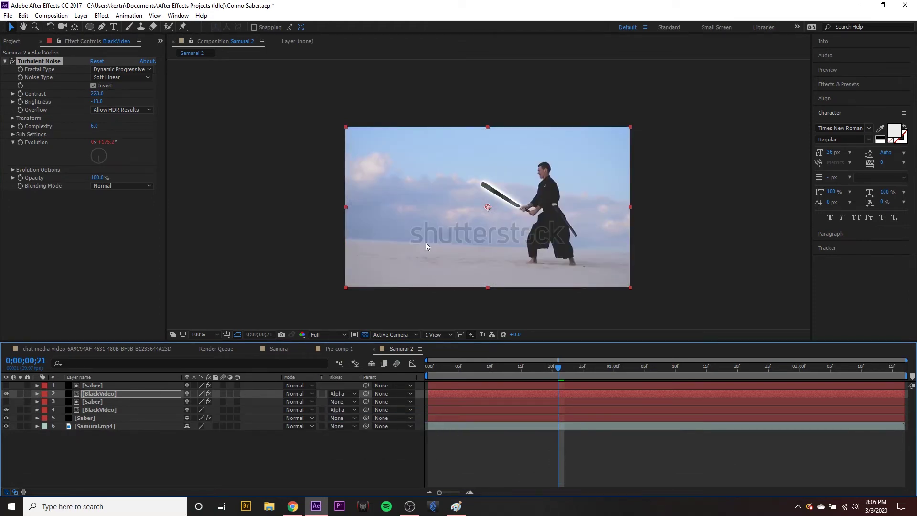
Step: Move to 0;00;01;10, zoom in on the blade and set the noise Contrast to 221 and Brightness to 12
key("period")
left_click_drag(538, 365, 675, 382)
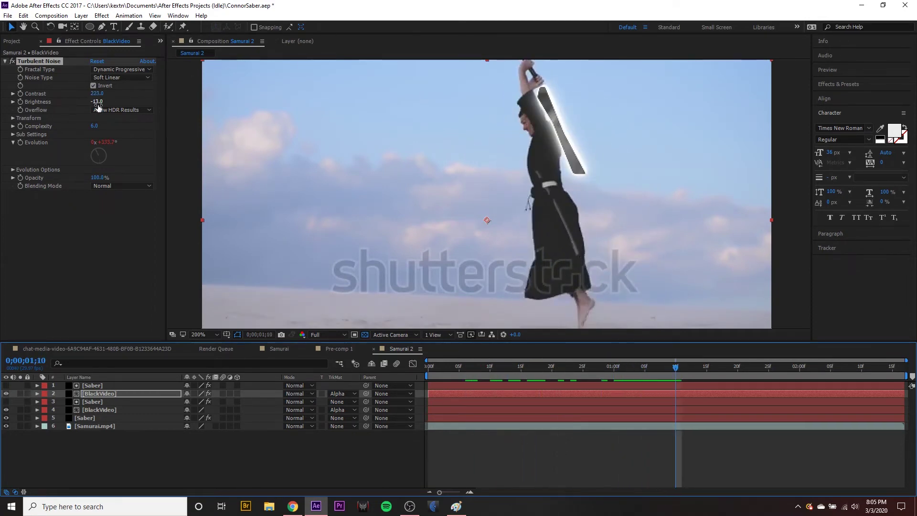
mouse_move(97, 101)
left_mouse_down()
mouse_move(109, 103)
mouse_move(95, 97)
left_mouse_up()
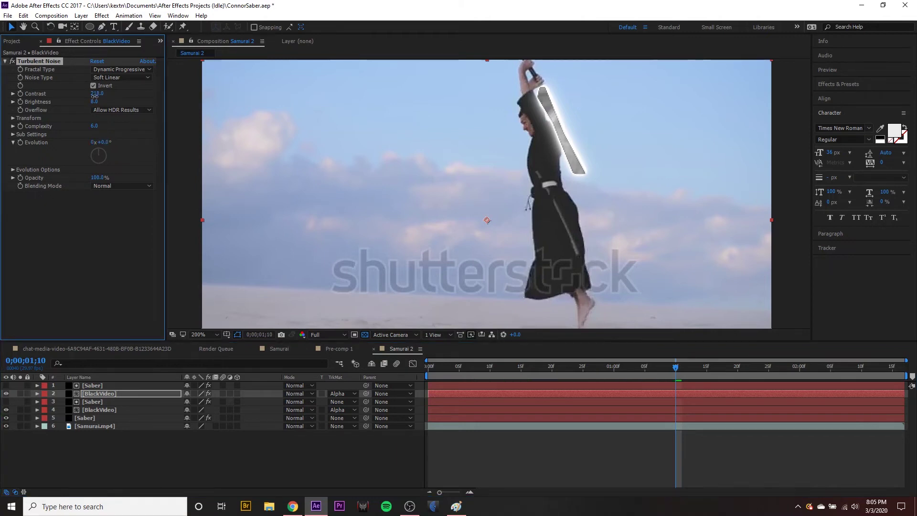
Step: Rename the upper BlackVideo layer carrying the Turbulent Noise effect as Noise
left_click(146, 393)
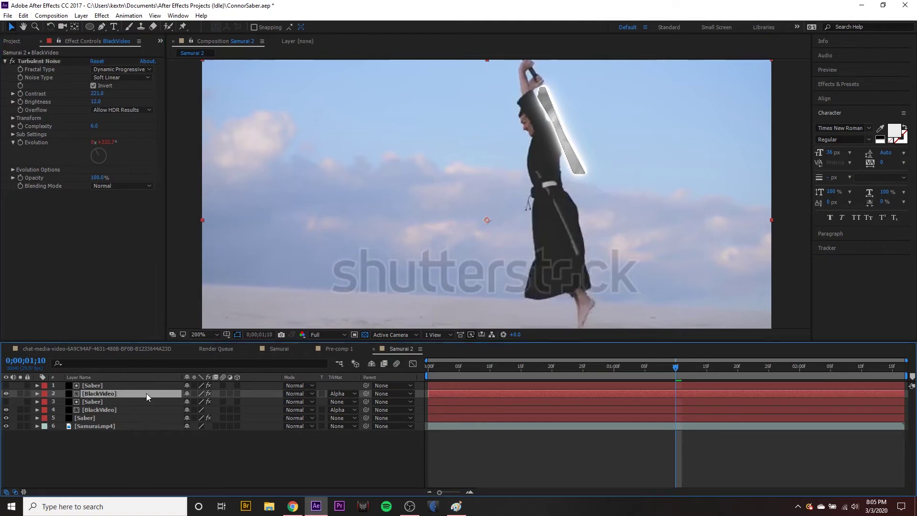
key("Return")
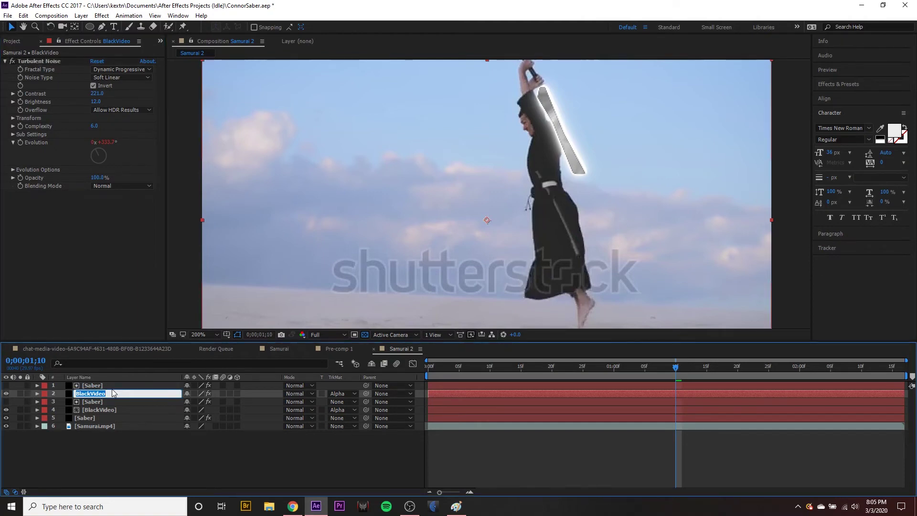
type("Noise")
key("Return")
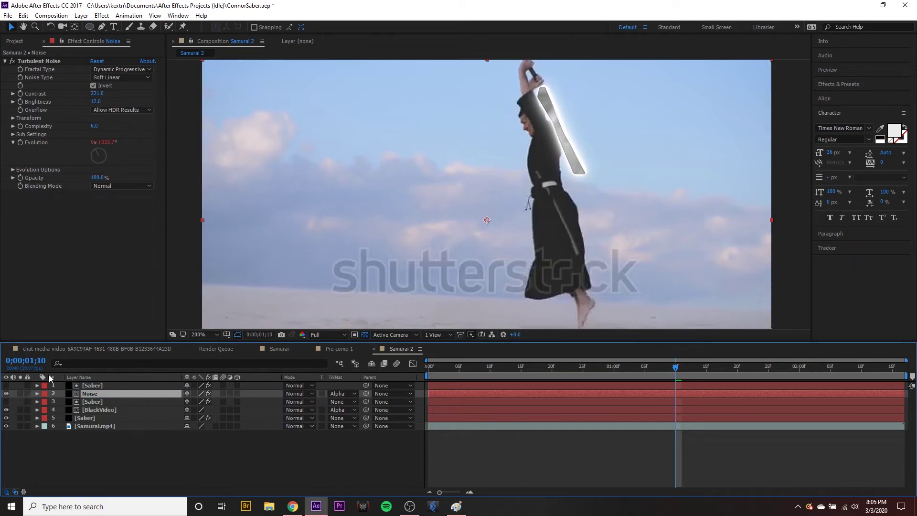
Step: Give the Noise layer and the Saber matte above it a Green label
left_click(99, 387, "ctrl")
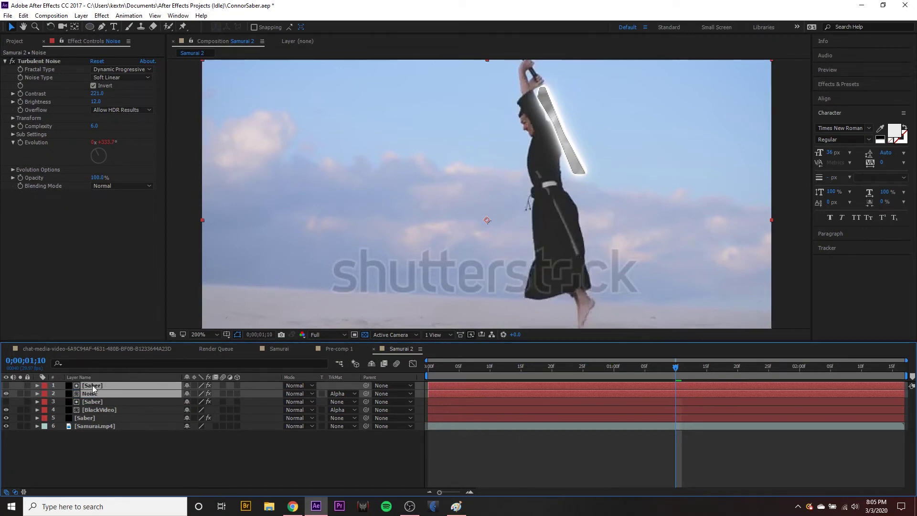
left_click(44, 386)
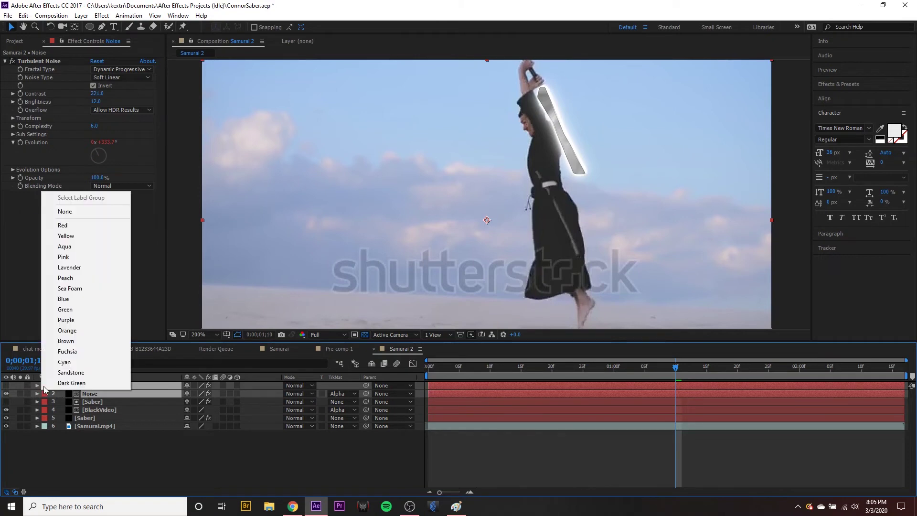
left_click(71, 308)
left_click(152, 476)
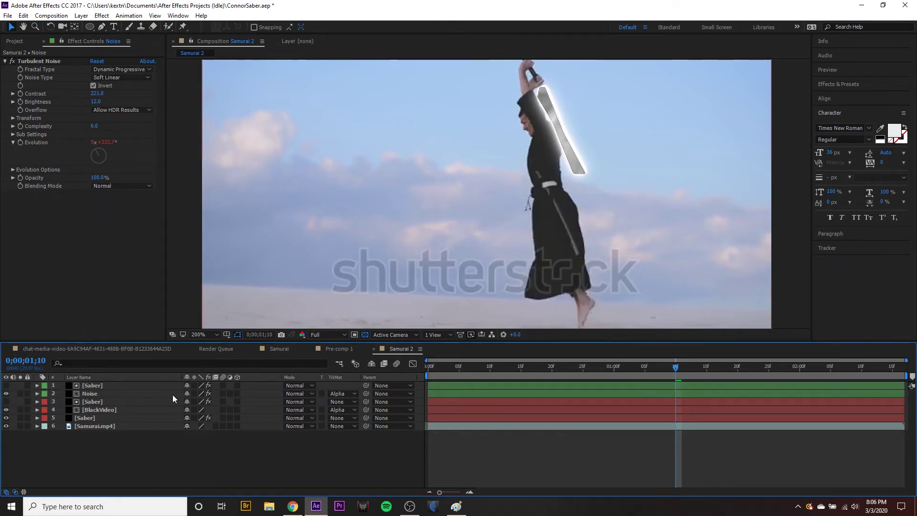
Step: Give the glowing Saber layer just above the samurai footage a Blue label
left_click(103, 419)
left_click(446, 409)
key("ctrl+Up")
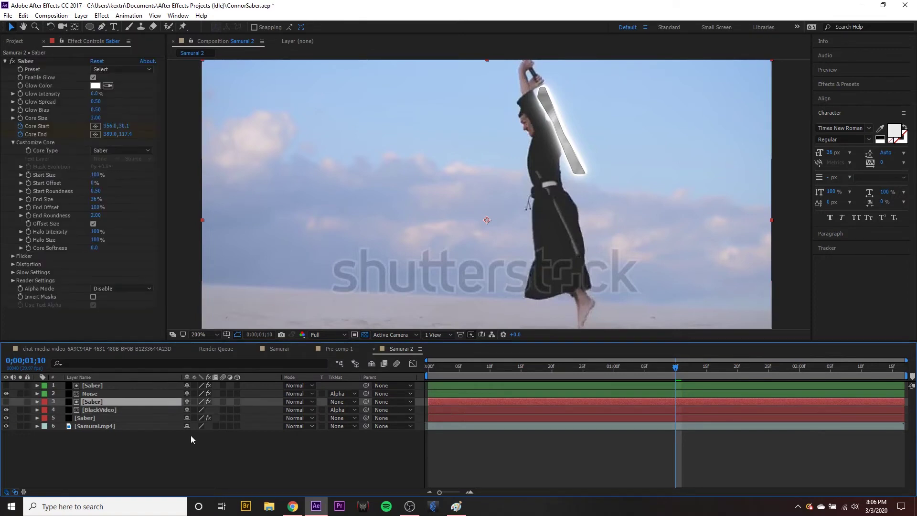
left_click(87, 416)
left_click(44, 418)
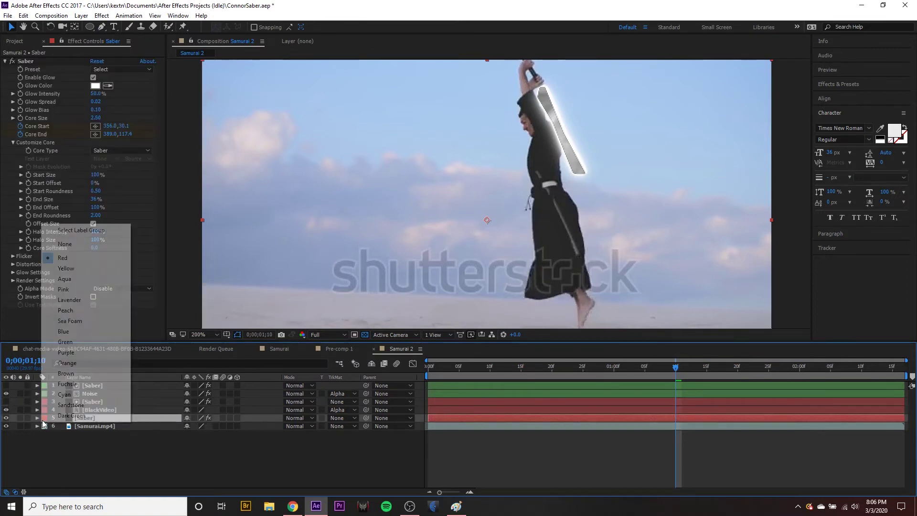
left_click(84, 332)
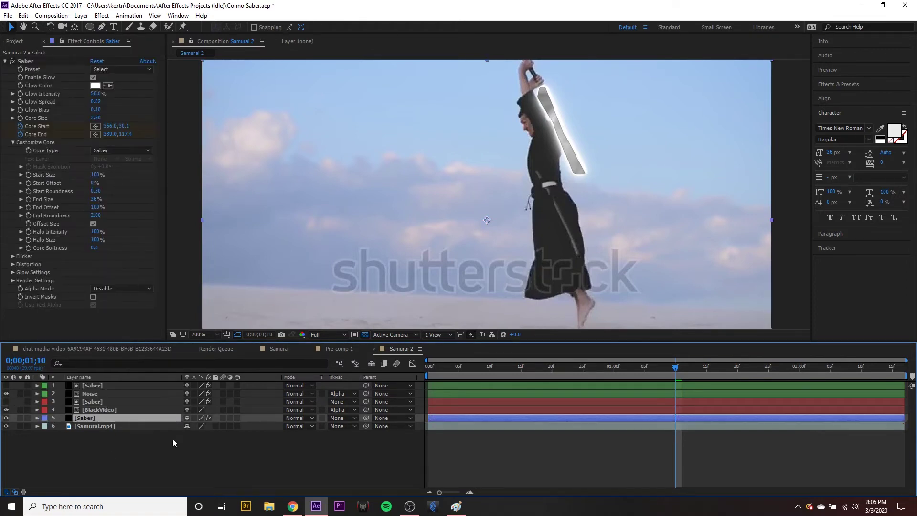
Step: Move the Noise layer and its Saber matte below the BlackVideo layer and scrub back to frame 19
left_click(93, 391)
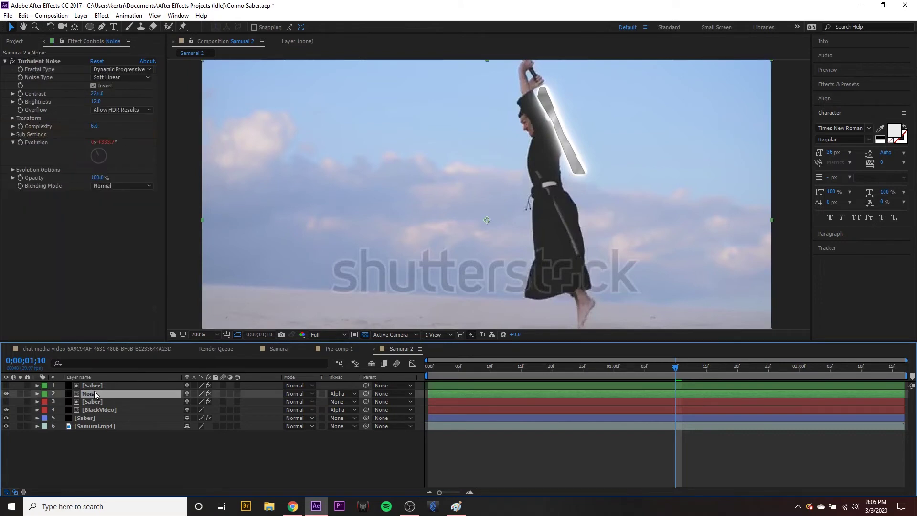
left_click(96, 386, "shift")
left_click_drag(95, 386, 96, 411)
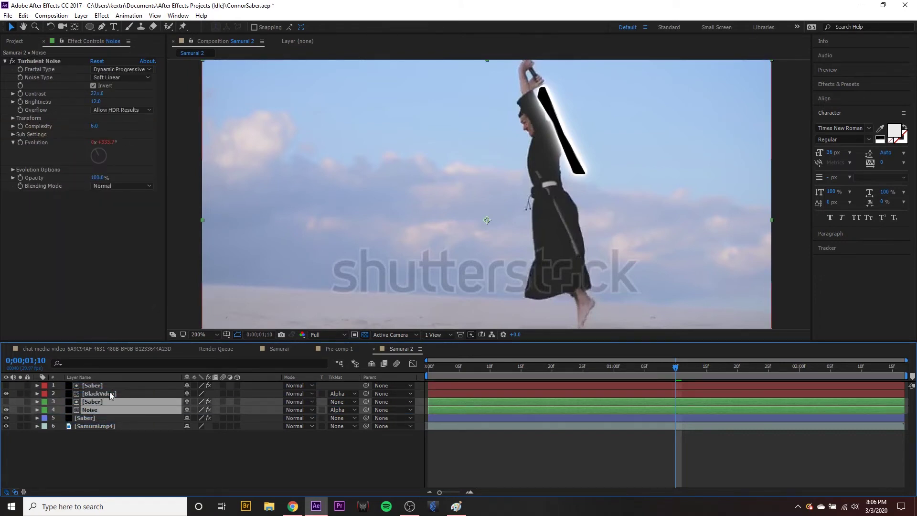
left_click(123, 444)
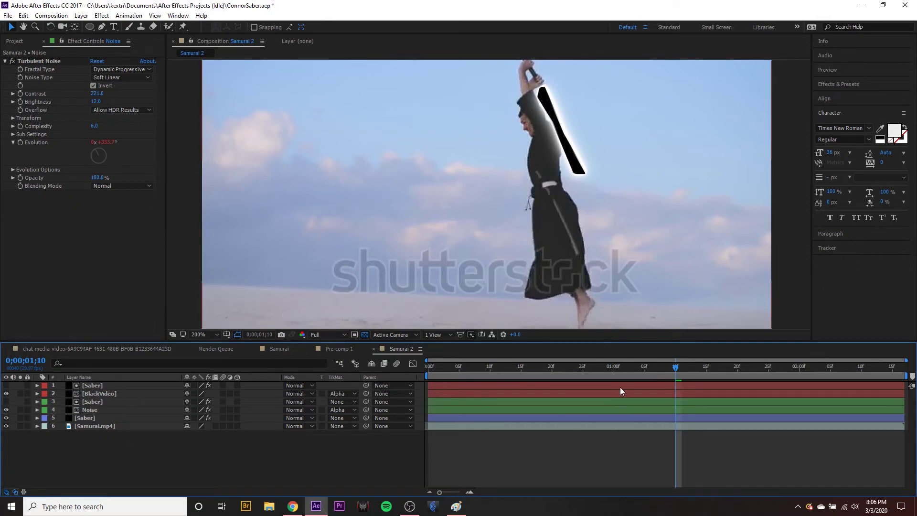
left_click_drag(620, 368, 543, 381)
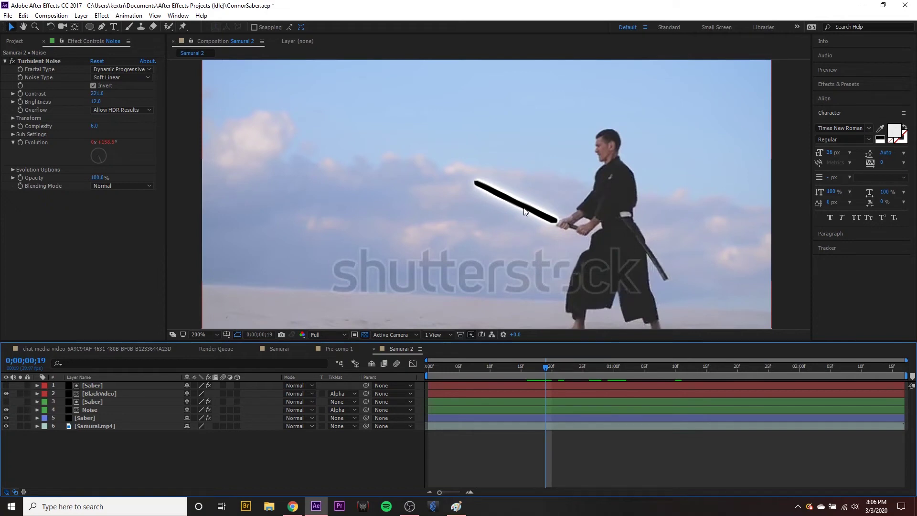
Step: Add a Curves effect to the Noise layer and raise the RGB curve's midtones to brighten it
left_click(98, 401)
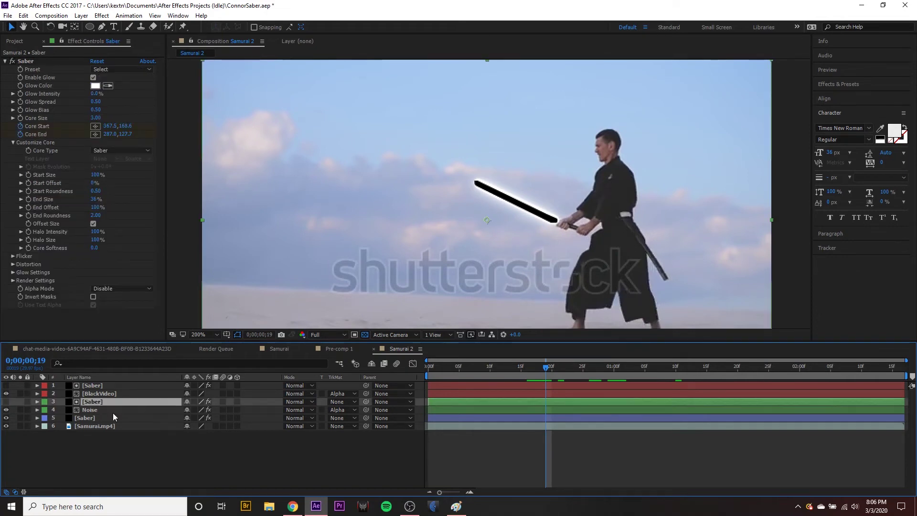
left_click(481, 127)
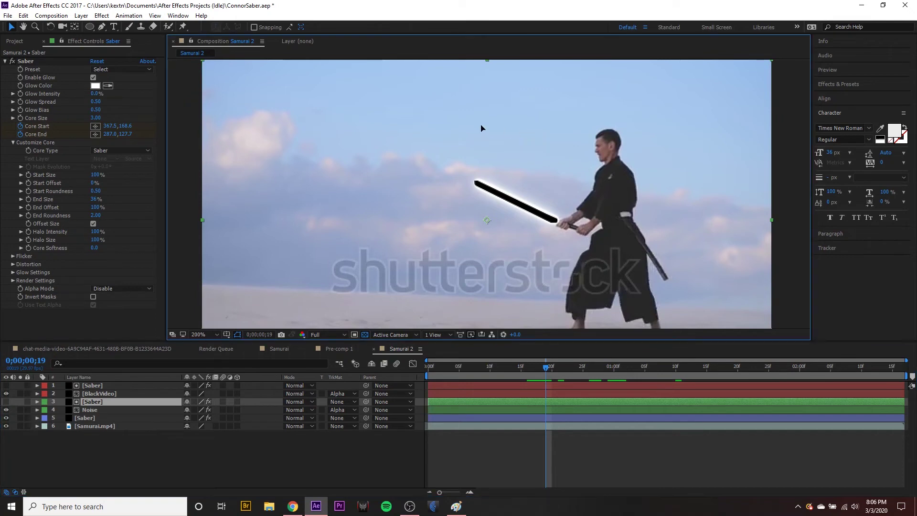
key("period")
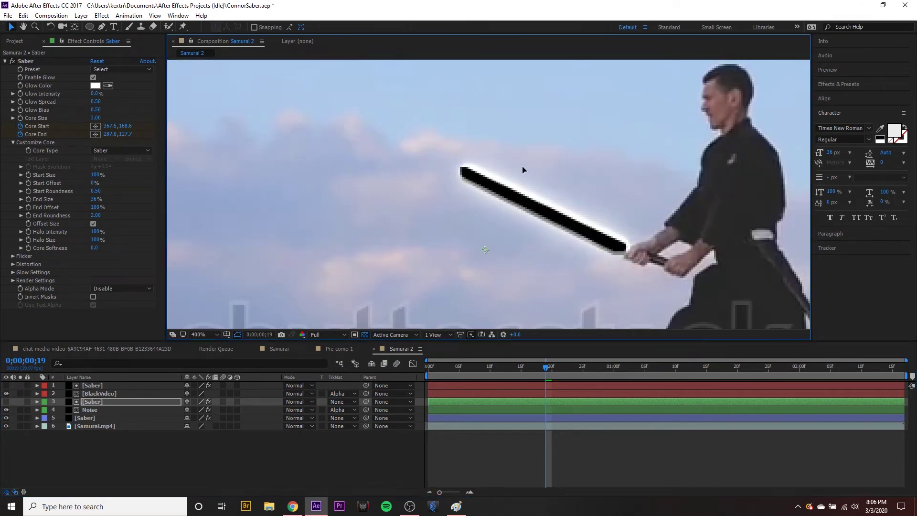
key("ctrl+Down")
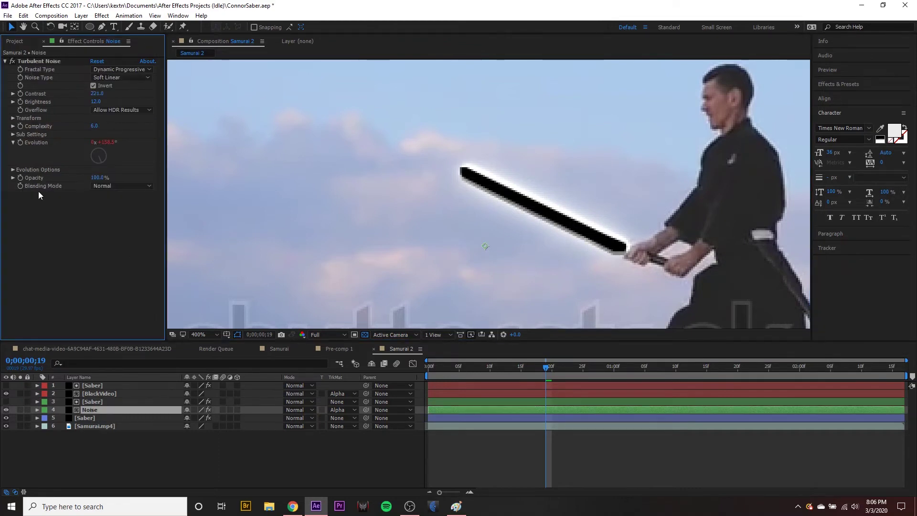
right_click(36, 217)
mouse_move(102, 154)
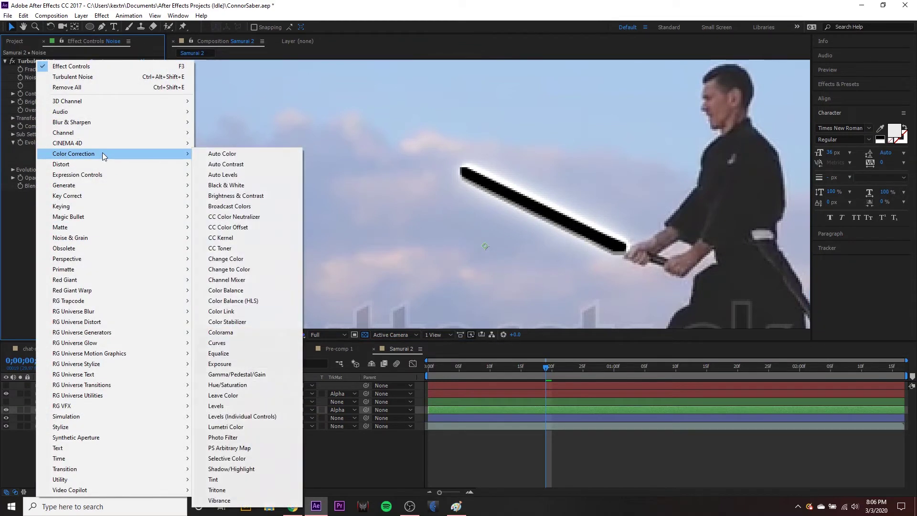
left_click(243, 342)
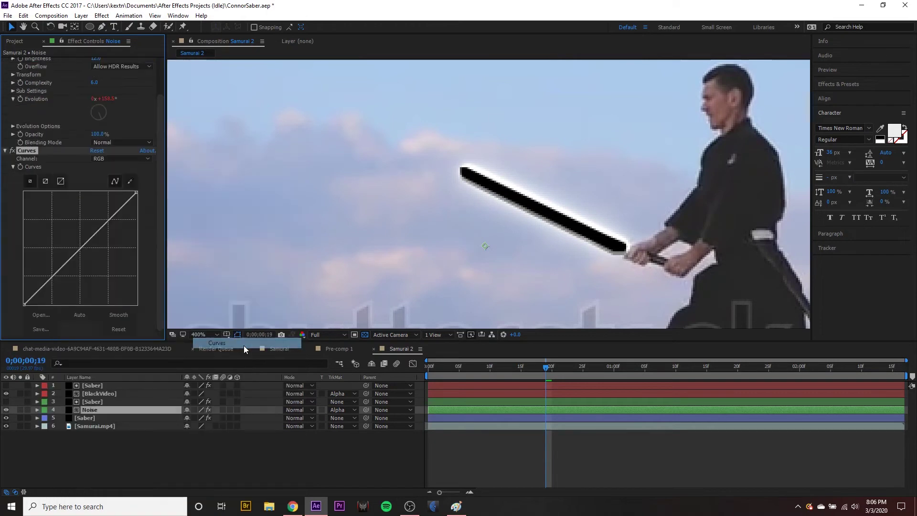
left_click_drag(37, 262, 68, 240)
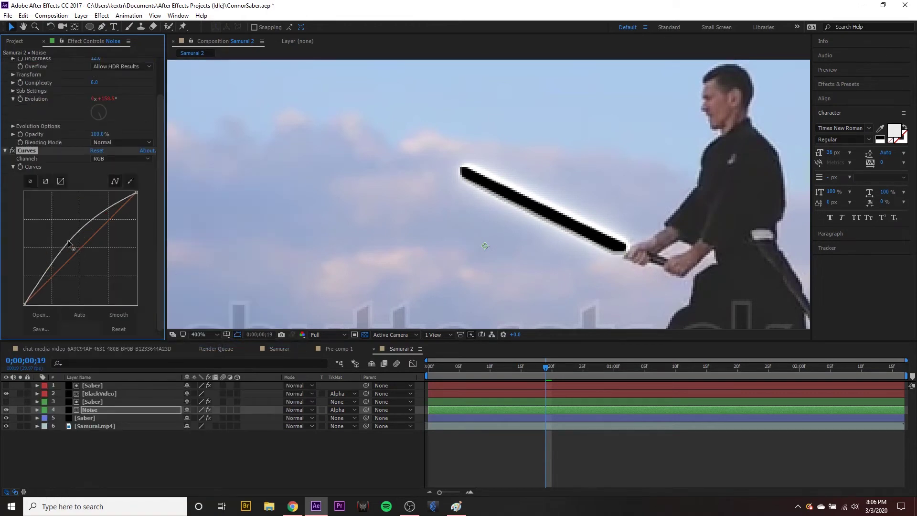
Step: Slim the topmost Saber matte with Core Size 1.50, Start Size 159% and End Size 25%
left_click(101, 402)
left_click(139, 386)
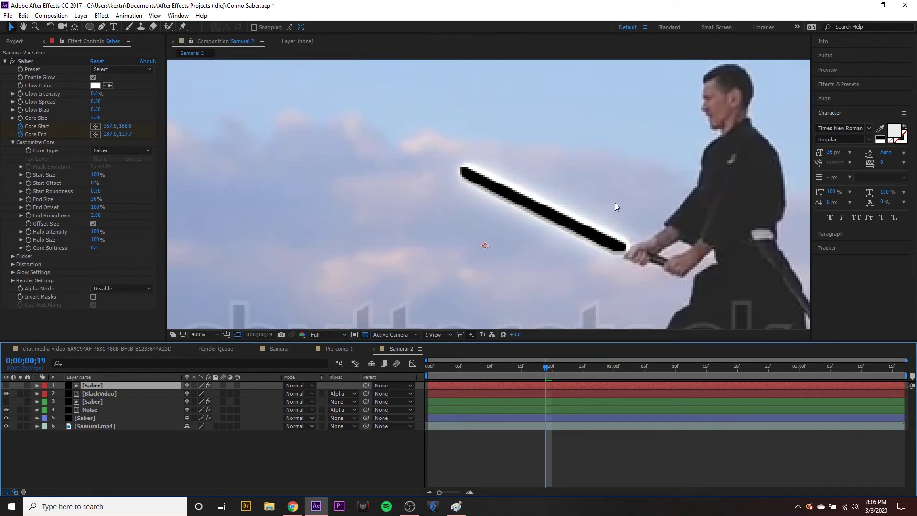
left_click(102, 393)
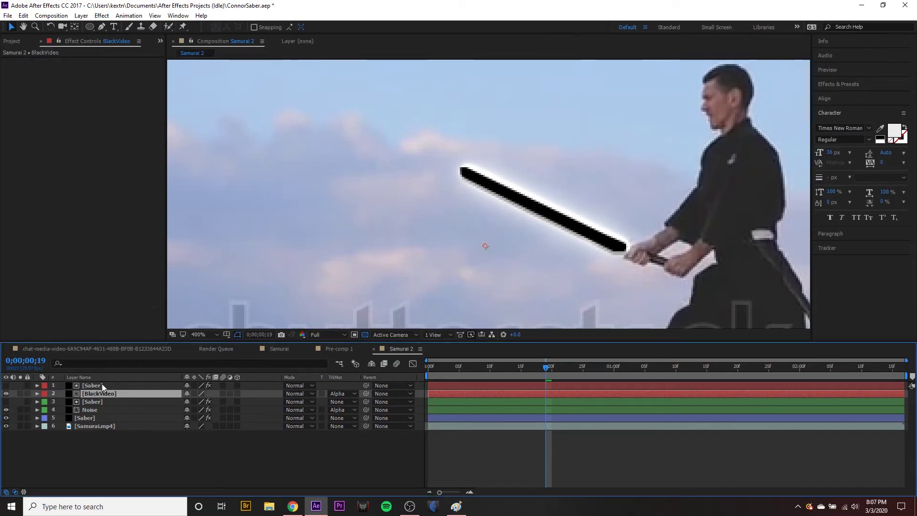
left_click(99, 385)
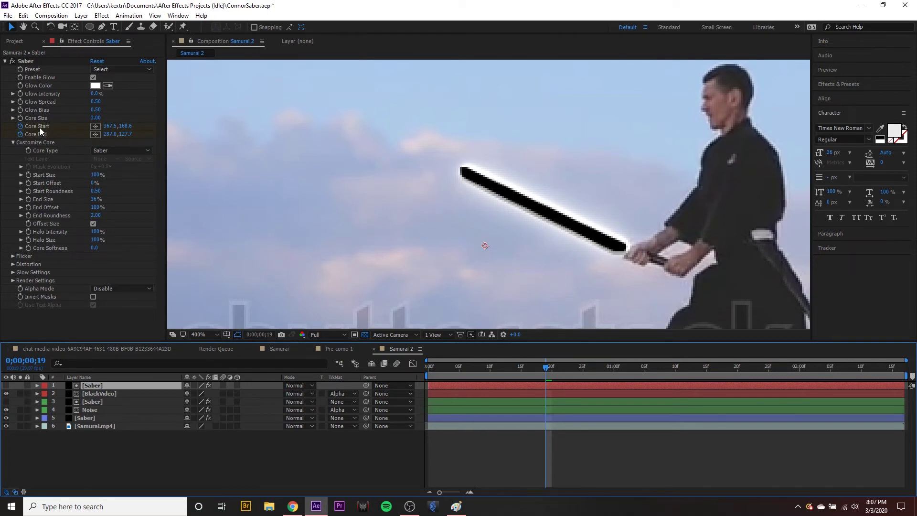
left_click_drag(93, 121, 83, 121)
left_click_drag(97, 175, 120, 173)
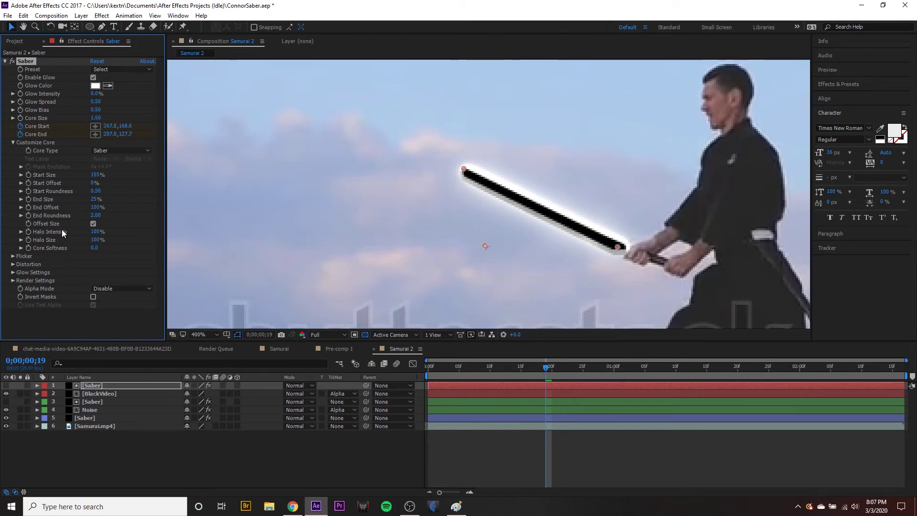
Step: Soften the topmost Saber matte with Core Softness 0.2, Core Size 2.10 and Start Size 111%
left_click_drag(96, 250, 97, 246)
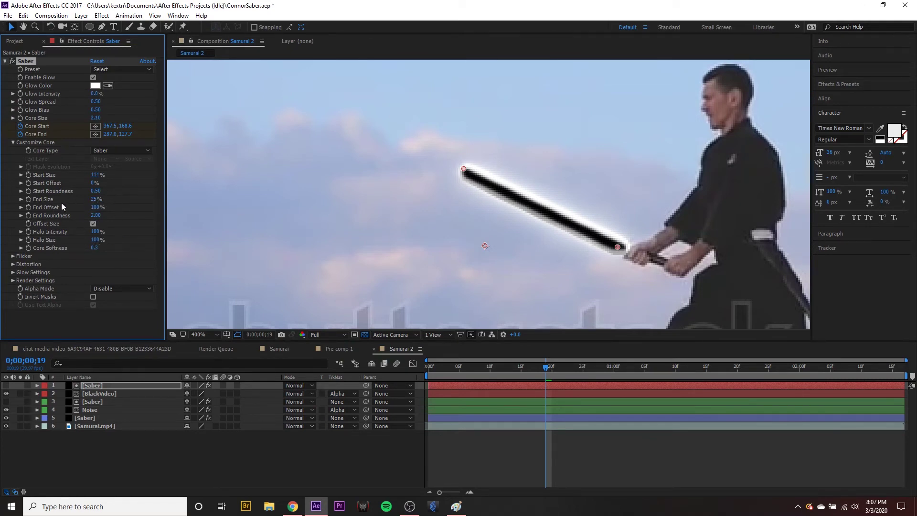
Step: Solo the Noise layer, raise its Turbulent Noise Contrast to 250 and Brightness to 24, check other frames, and unsolo it
left_click(89, 409)
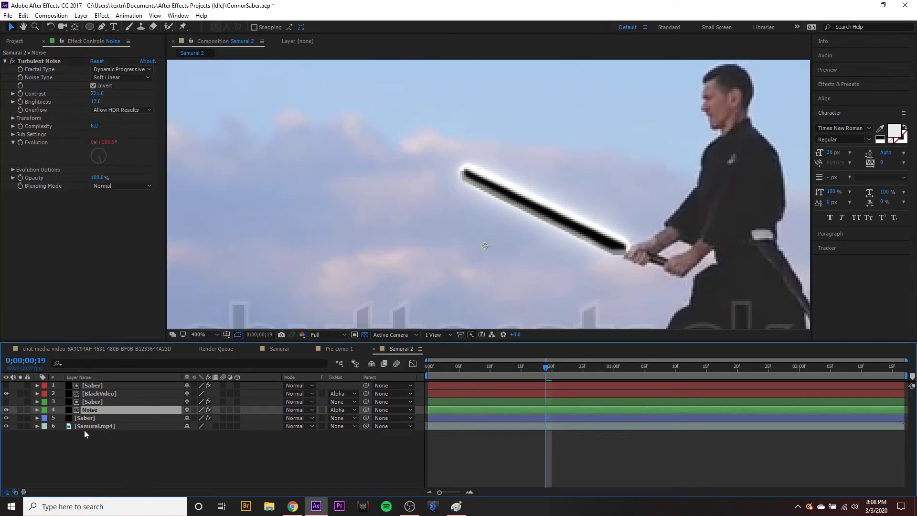
left_click(20, 410)
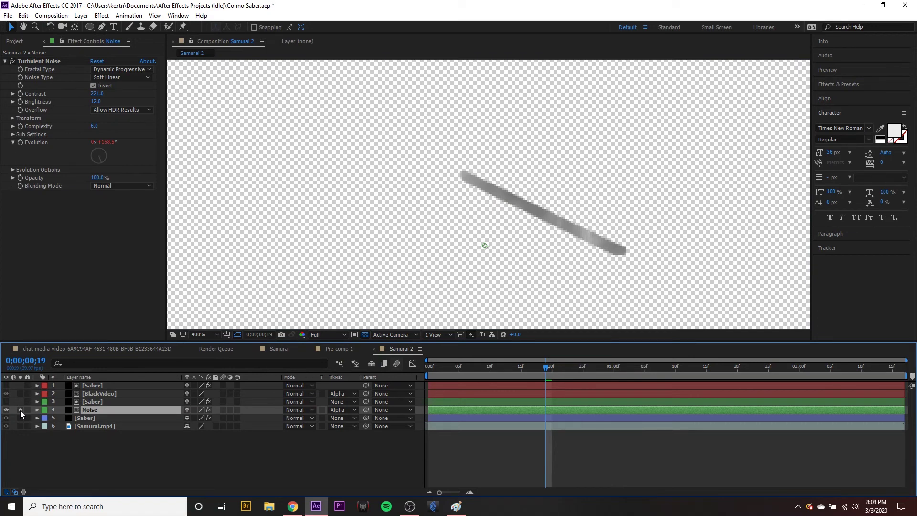
left_click_drag(102, 93, 325, 98)
left_click_drag(97, 102, 143, 93)
mouse_move(546, 366)
left_mouse_down()
mouse_move(537, 370)
mouse_move(610, 365)
mouse_move(515, 365)
left_mouse_up()
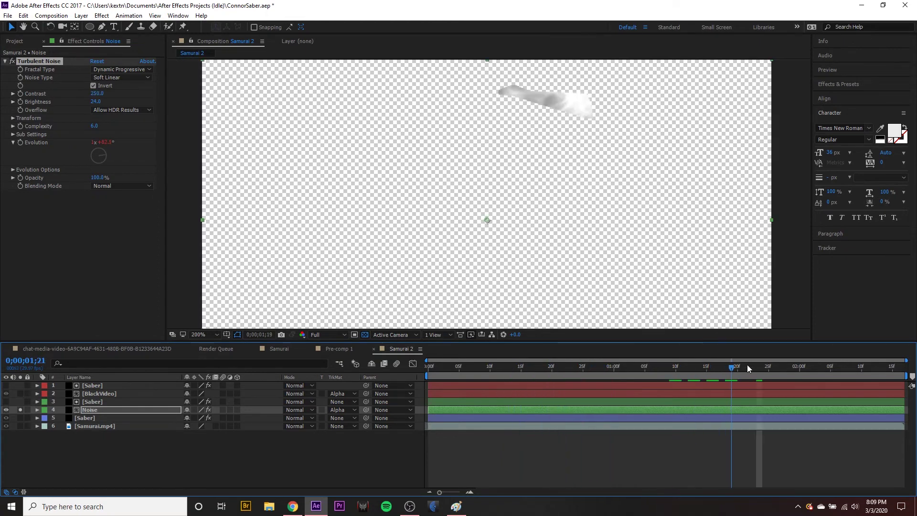
mouse_move(747, 368)
left_mouse_down()
mouse_move(824, 370)
mouse_move(781, 375)
left_mouse_up()
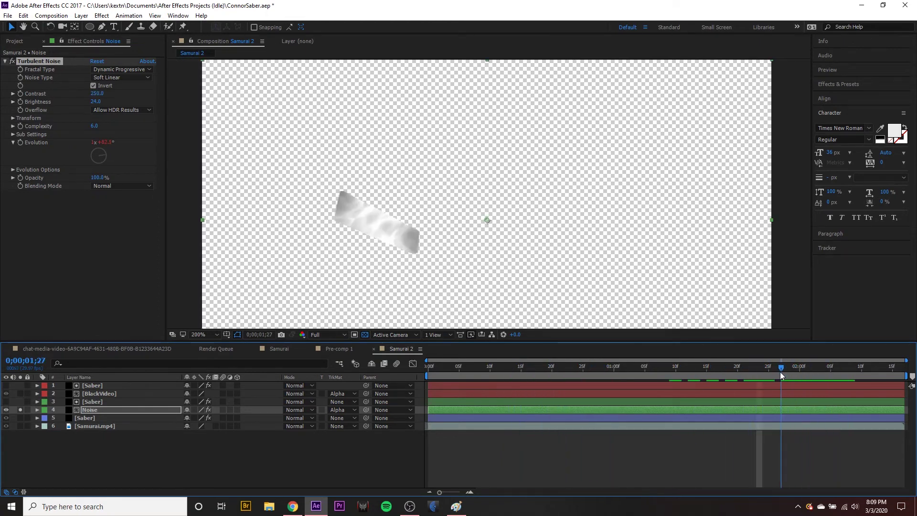
left_click(20, 409)
Step: Preview the blade to 0;00;01;28 and set the Core Size of the green-labelled Saber matte to 4.50
key("space")
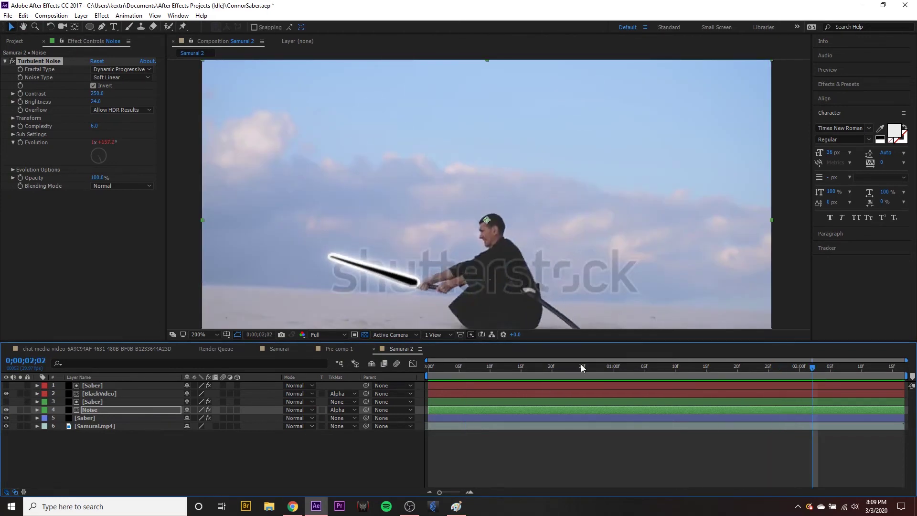
left_click_drag(581, 364, 787, 368)
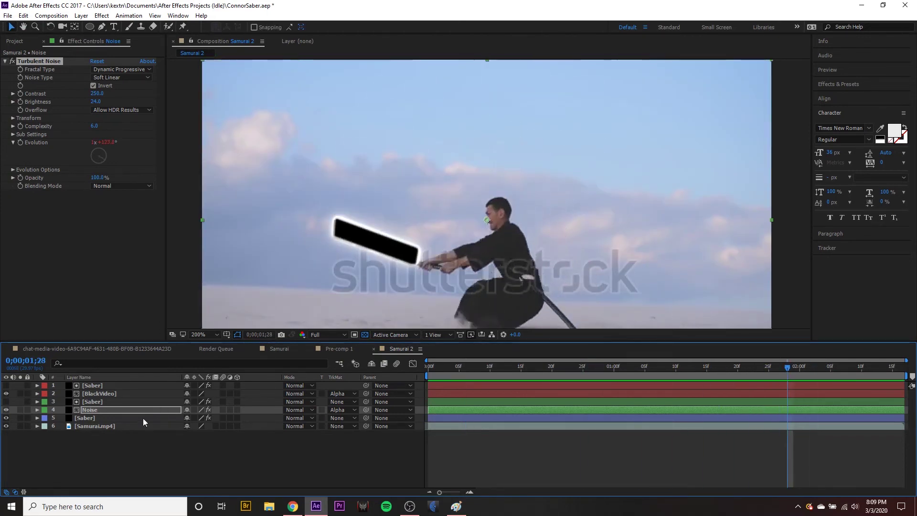
left_click(95, 402)
left_click_drag(95, 118, 104, 121)
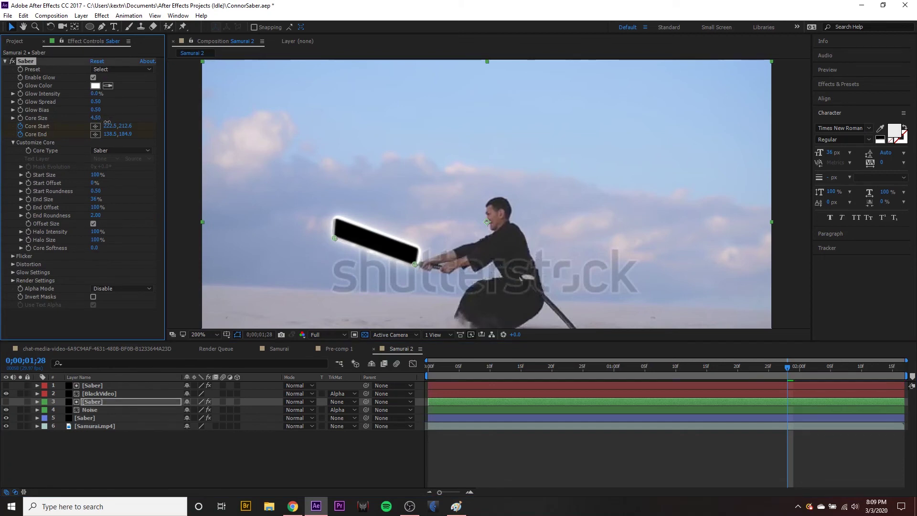
Step: At frame 15, set the topmost Saber matte to Core Size 2.50, Start Size 124% and End Size 29%
left_click_drag(552, 368, 519, 396)
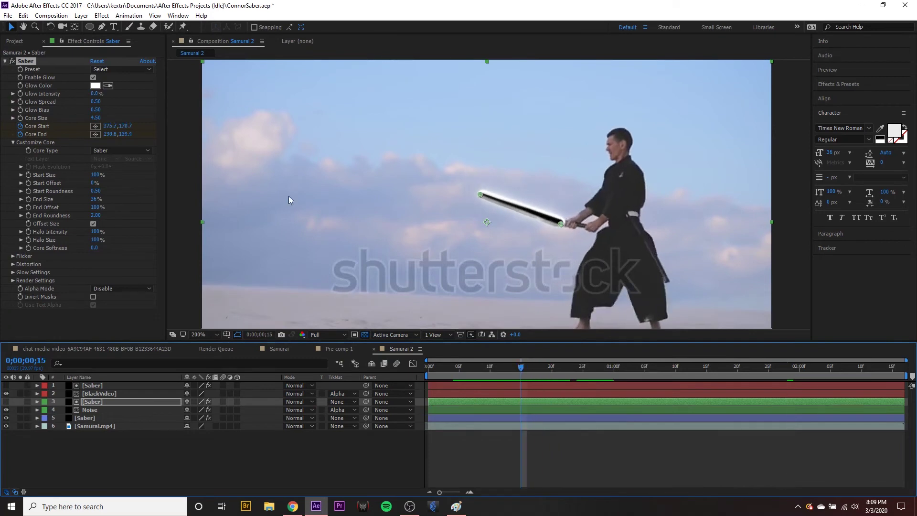
left_click(106, 385)
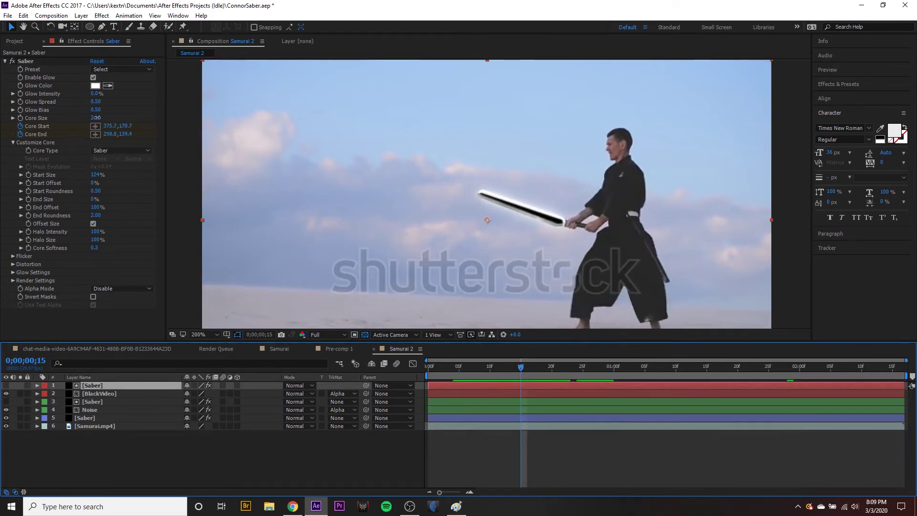
left_click_drag(97, 117, 98, 118)
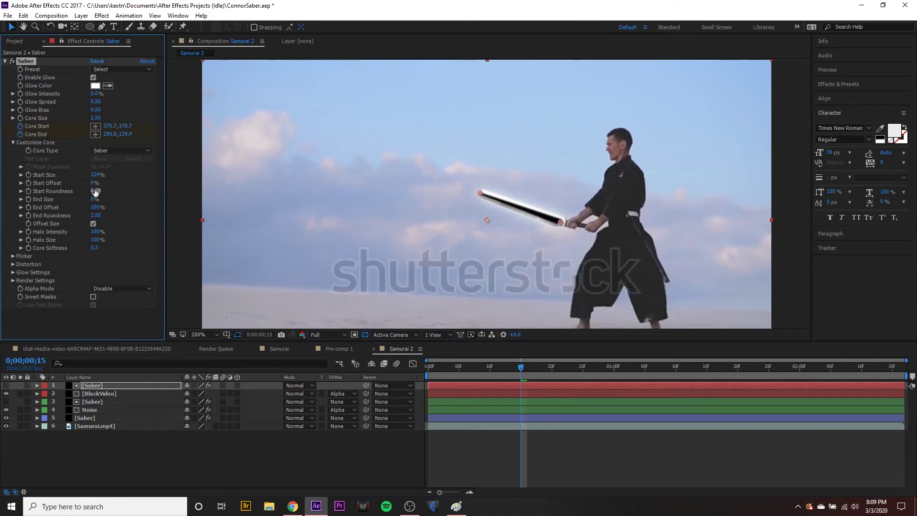
Step: Set the green-labelled Saber matte's Core Softness to 0.2 and inspect the blade edge at frame 14
left_click(107, 402)
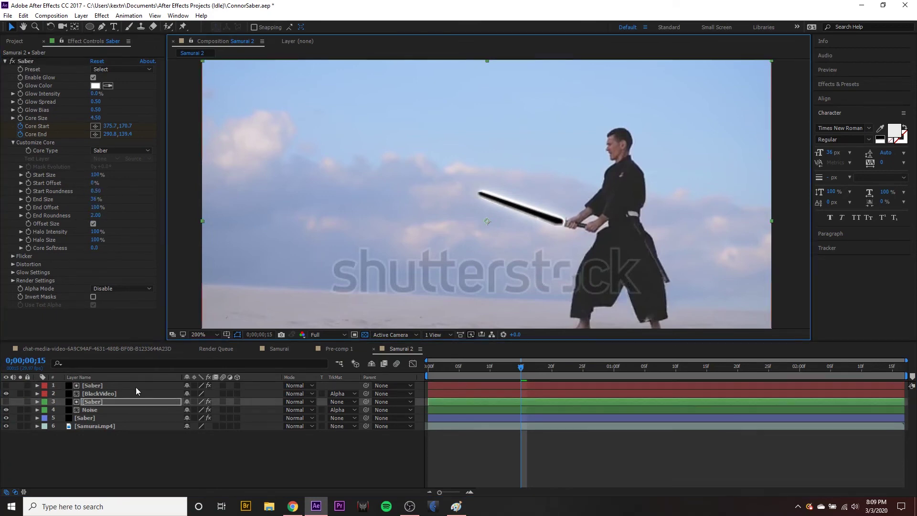
left_click(94, 248)
key("Page_Up")
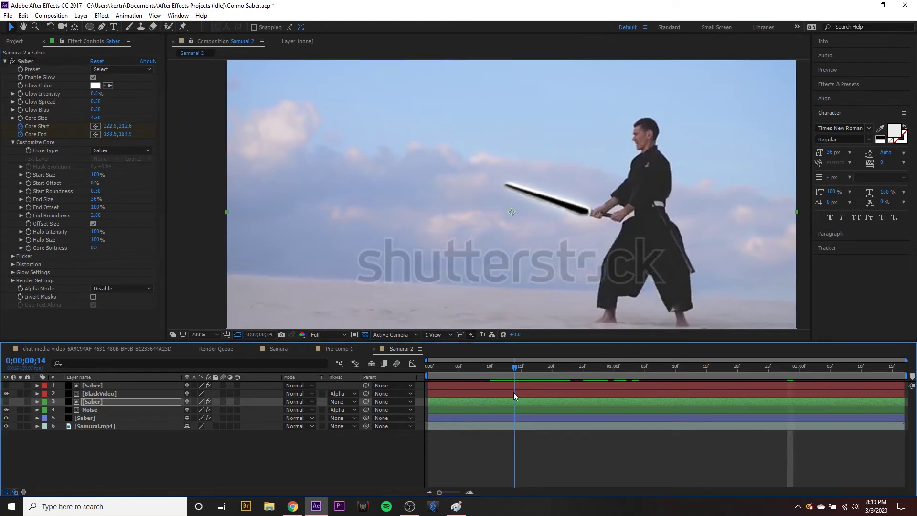
scroll(528, 201, "up", 1)
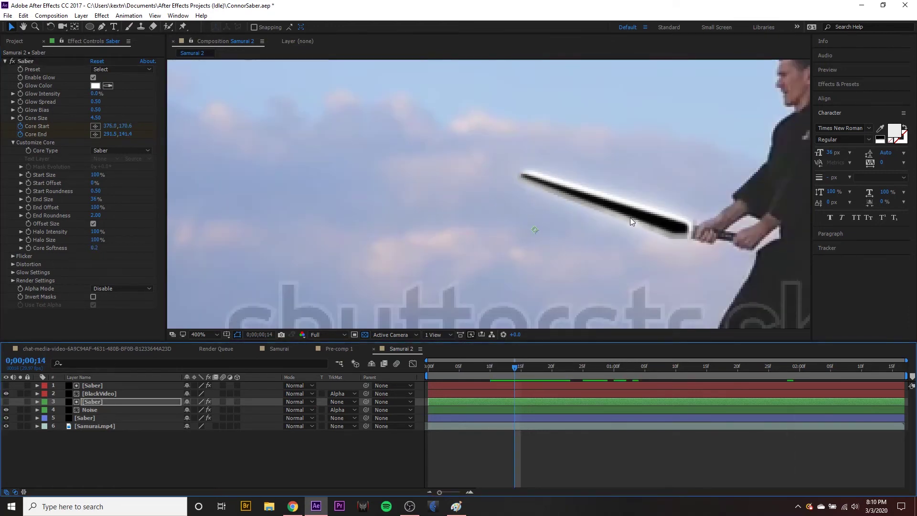
scroll(564, 185, "down", 2)
scroll(560, 188, "up", 1)
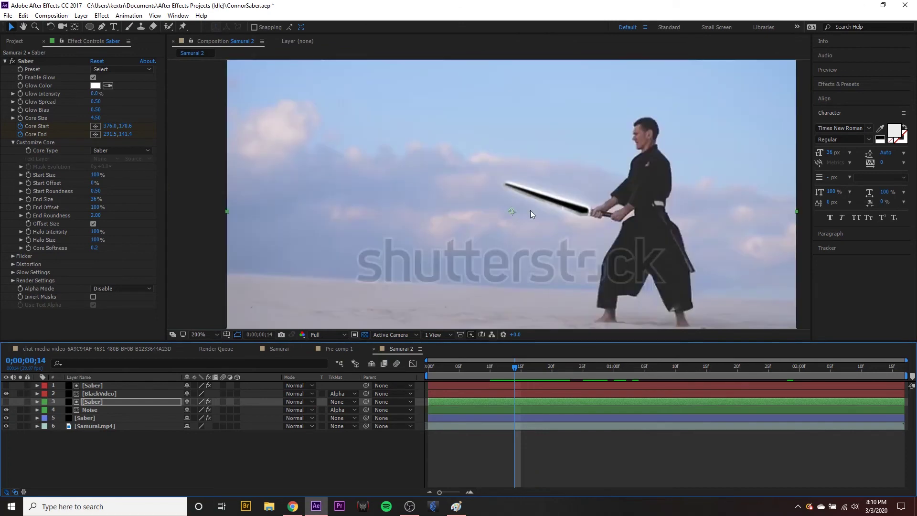
Step: Switch to Paint to study the darksaber reference image, then return to After Effects and play the effect preview
left_click(128, 385)
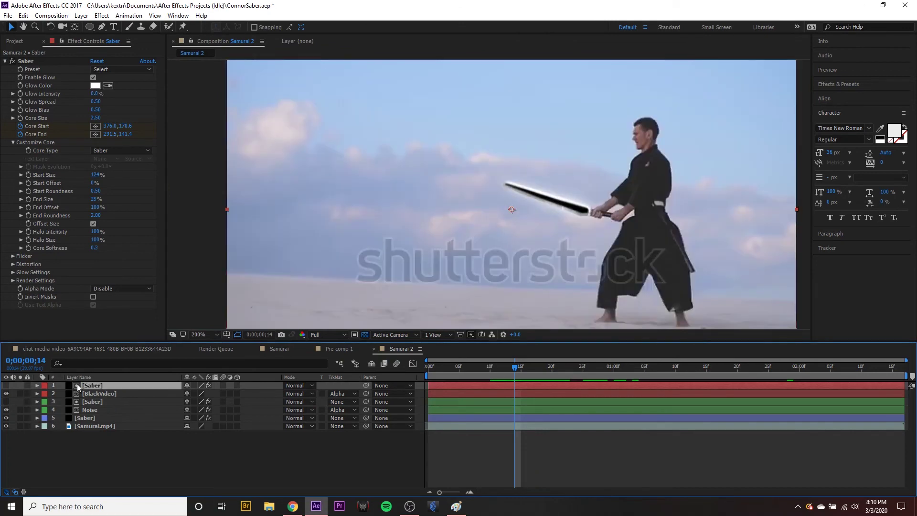
left_click(456, 506)
scroll(396, 344, "up", 3)
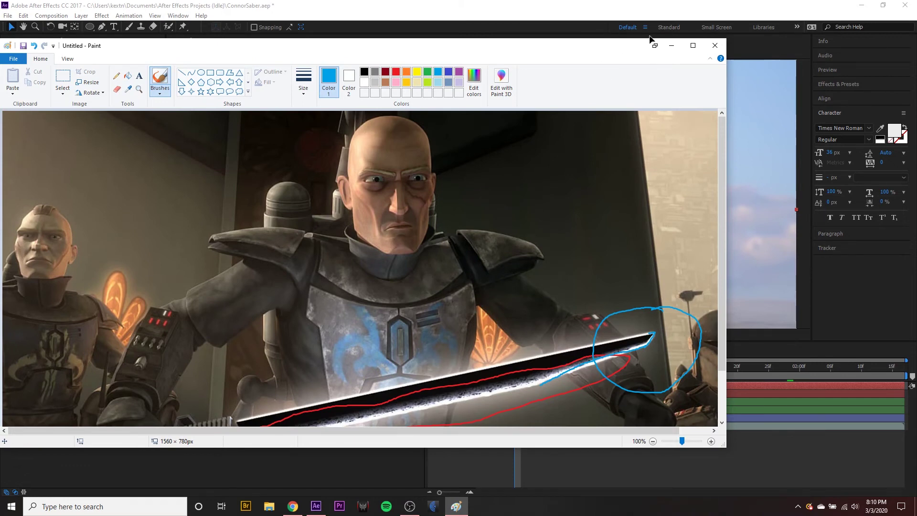
left_click(671, 45)
key("space")
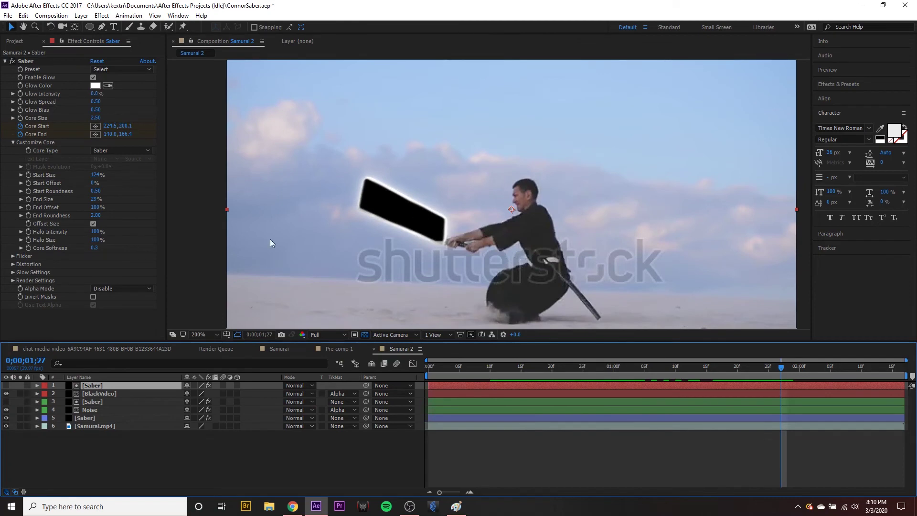
Step: Duplicate the topmost Saber matte together with its BlackVideo layer
left_click(103, 393)
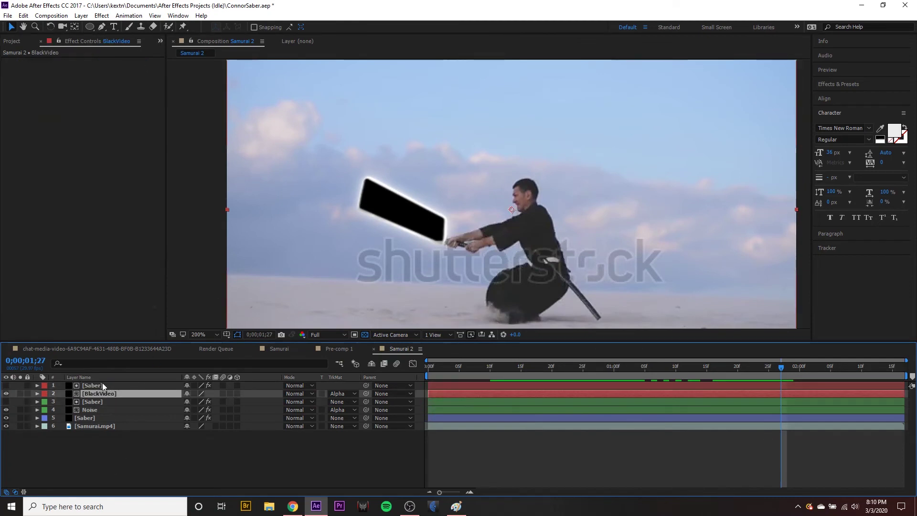
left_click(99, 383)
left_click(99, 393, "shift")
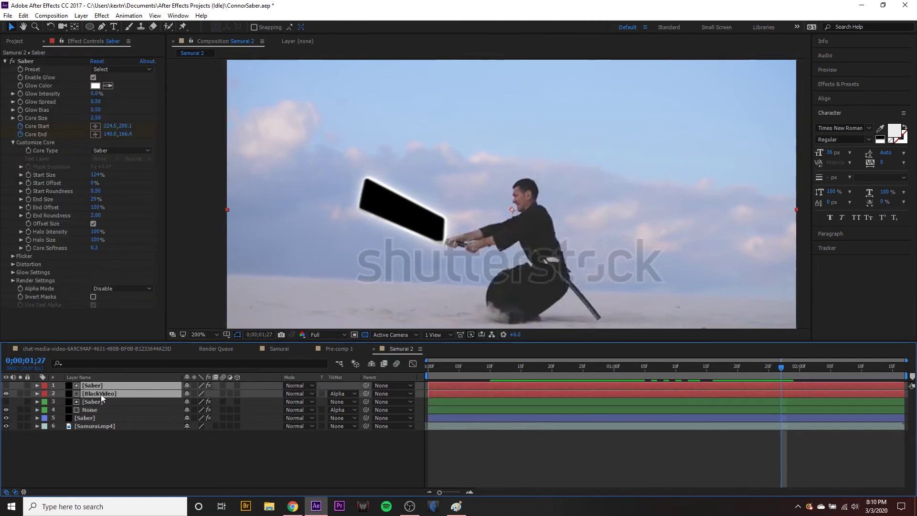
key("ctrl+d")
left_click(123, 458)
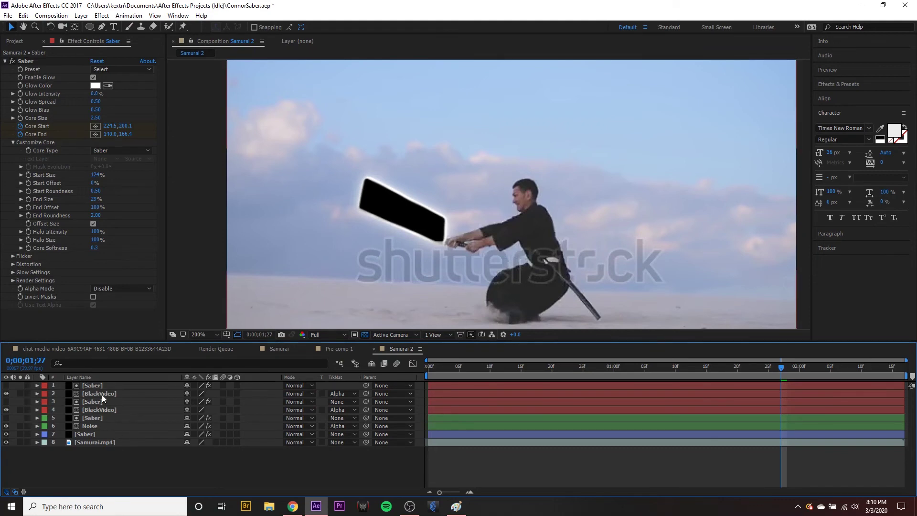
Step: Rename the upper BlackVideo copy as Speckles
left_click(102, 393)
key("Return")
type("Sp")
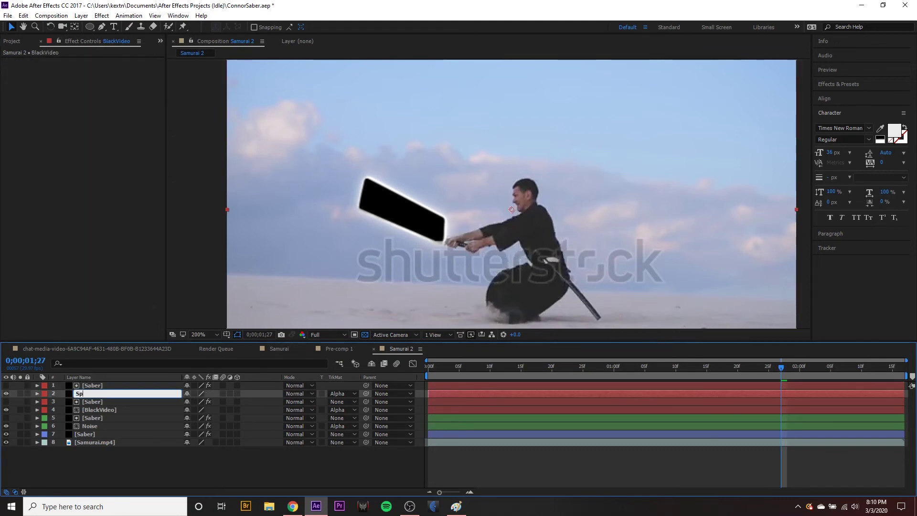
type("eckles")
key("Return")
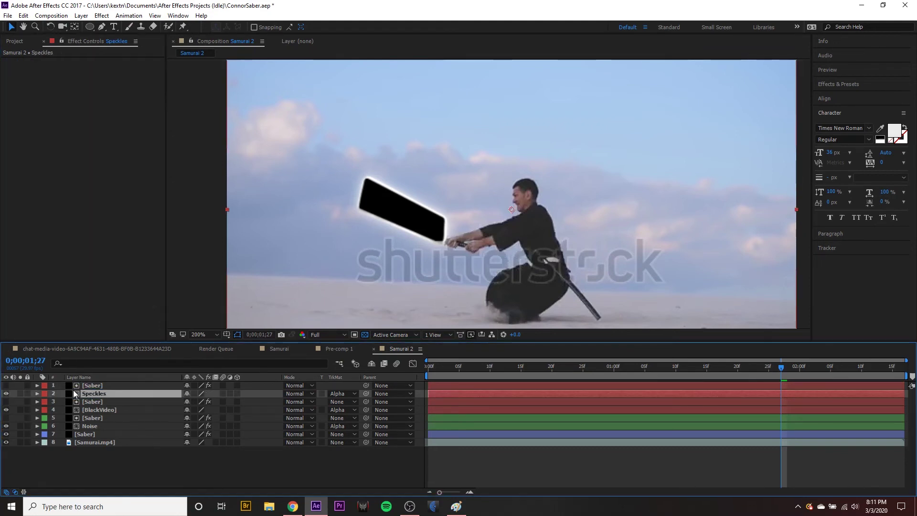
Step: Change the Speckles solid's color to white, creating it as a new solid
left_click(114, 393)
key("ctrl+shift+y")
left_click(105, 167)
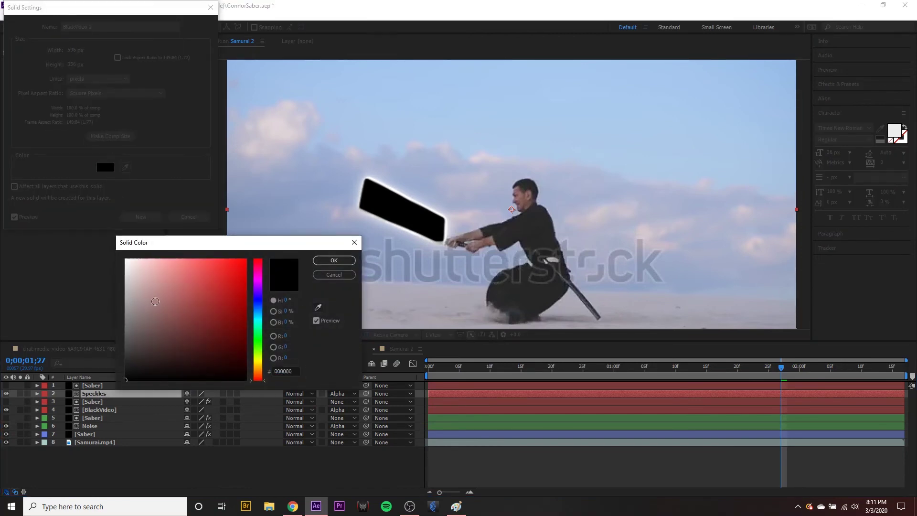
left_click_drag(128, 263, 94, 232)
left_click(334, 261)
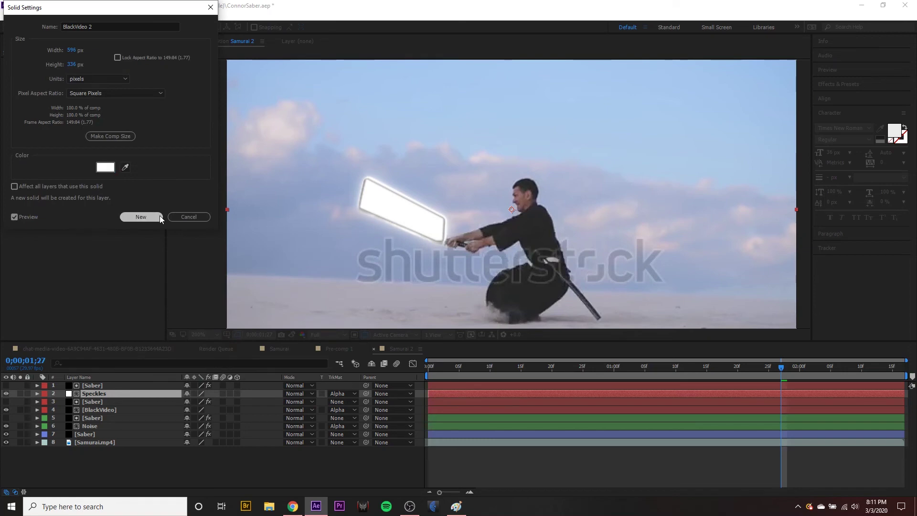
left_click(141, 216)
Step: Apply the CC Star Burst simulation effect to the Speckles layer and inspect the specks on the blade
right_click(59, 125)
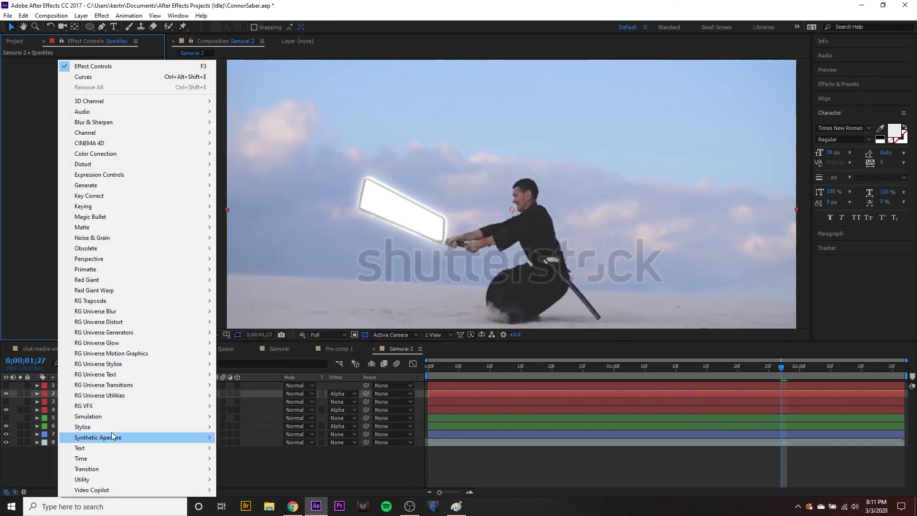
mouse_move(120, 416)
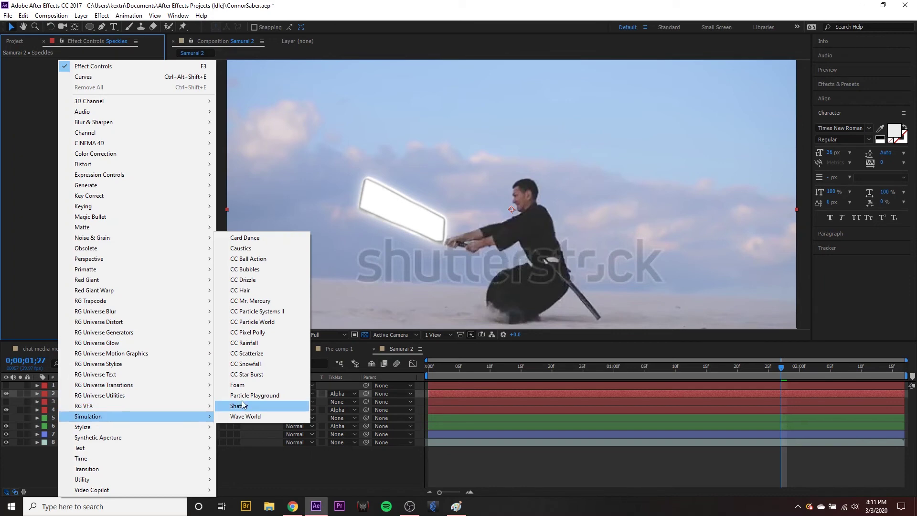
left_click(280, 374)
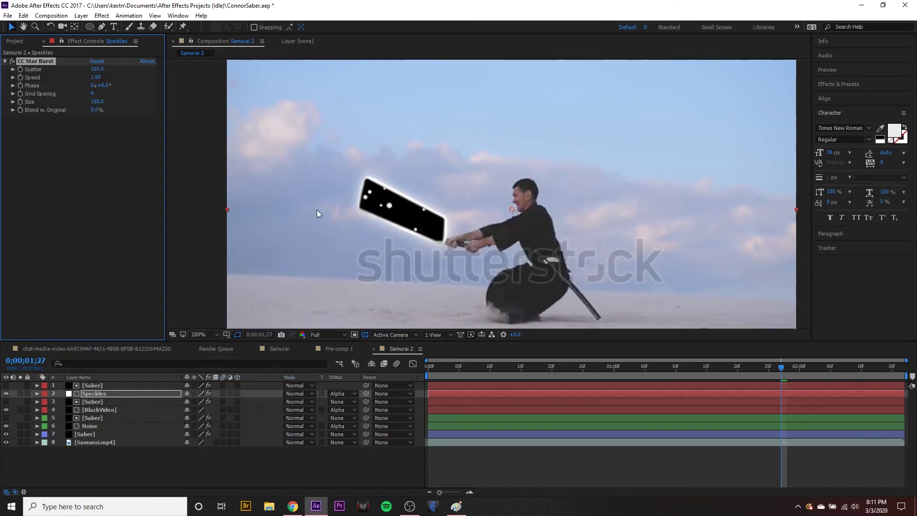
scroll(391, 216, "up", 2)
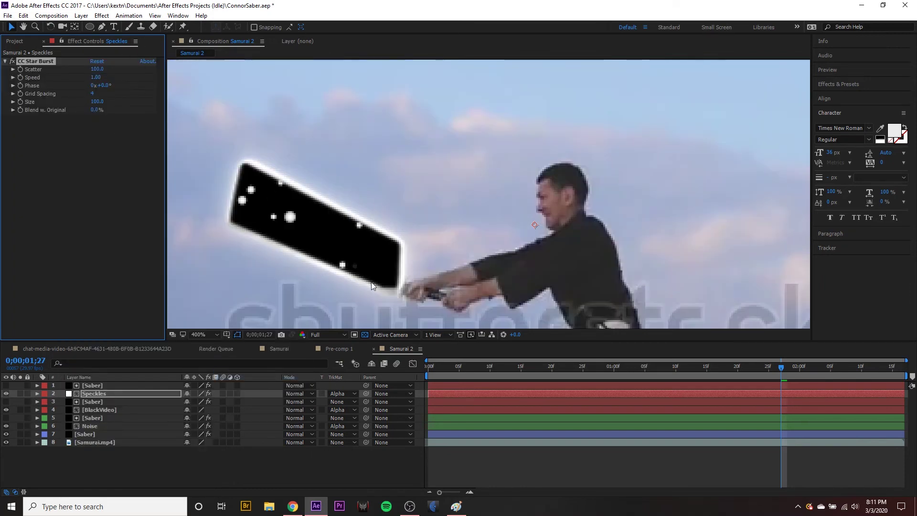
scroll(371, 282, "down", 2)
Step: Set CC Star Burst to Scatter 170, Speed 1.04, Grid Spacing 1 and Size 77, and check it at 0;00;01;25
left_click_drag(98, 69, 131, 68)
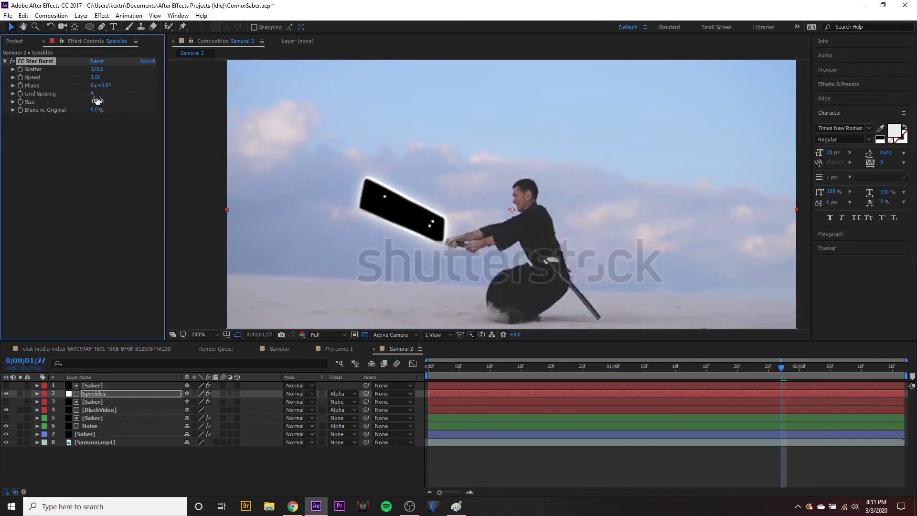
mouse_move(92, 94)
left_mouse_down()
mouse_move(88, 101)
mouse_move(97, 77)
left_mouse_up()
scroll(529, 222, "down", 1)
scroll(403, 215, "up", 1)
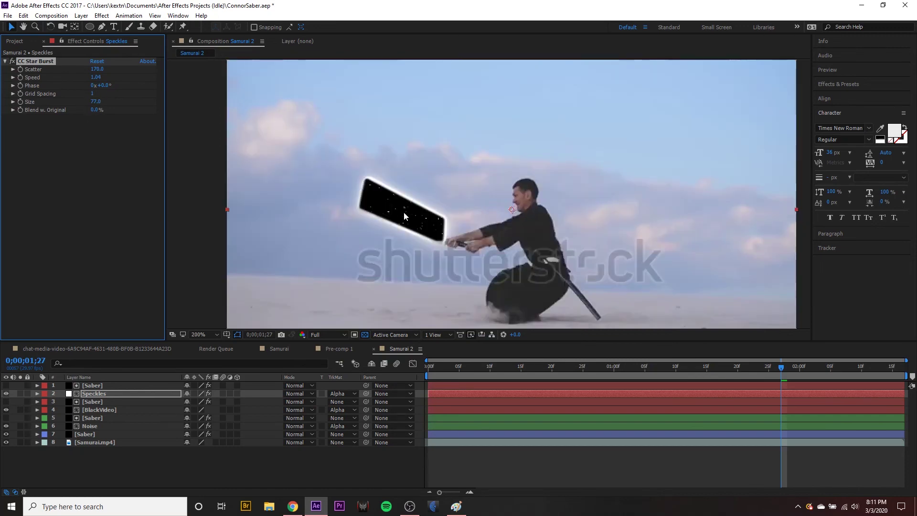
scroll(696, 323, "down", 2)
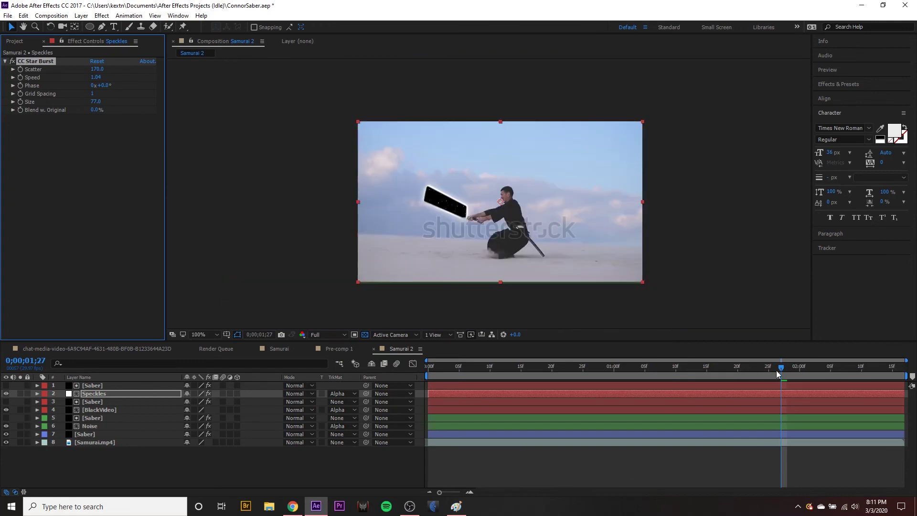
left_click_drag(777, 372, 766, 392)
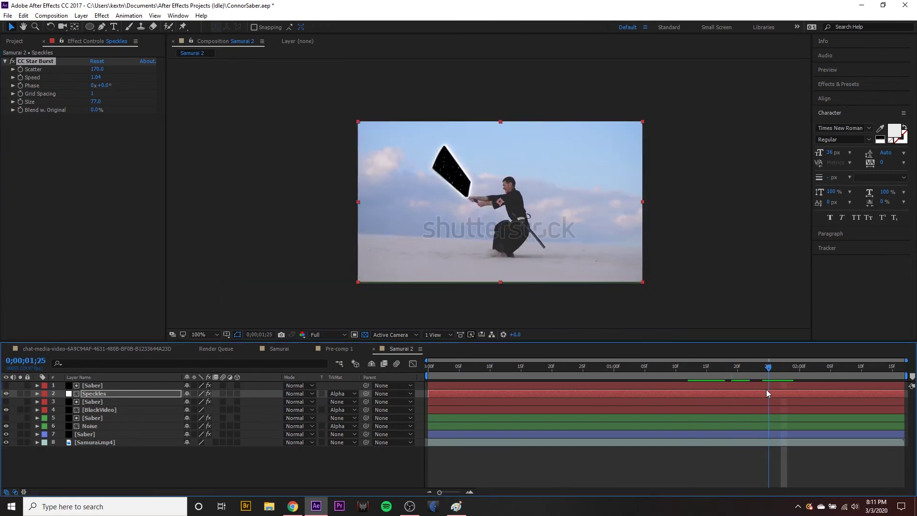
Step: Disable CC Star Burst on the Speckles layer and add a Turbulent Noise effect below it
scroll(489, 205, "up", 2)
right_click(42, 145)
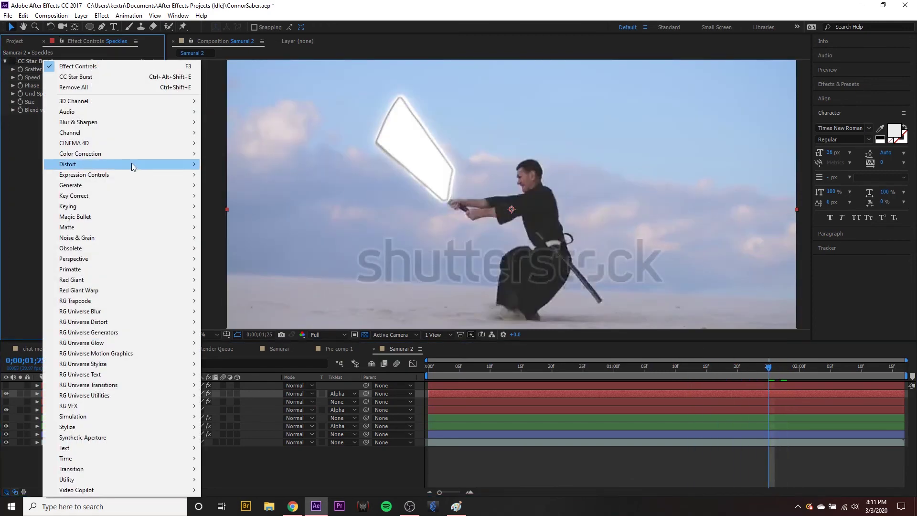
mouse_move(122, 236)
left_click(253, 344)
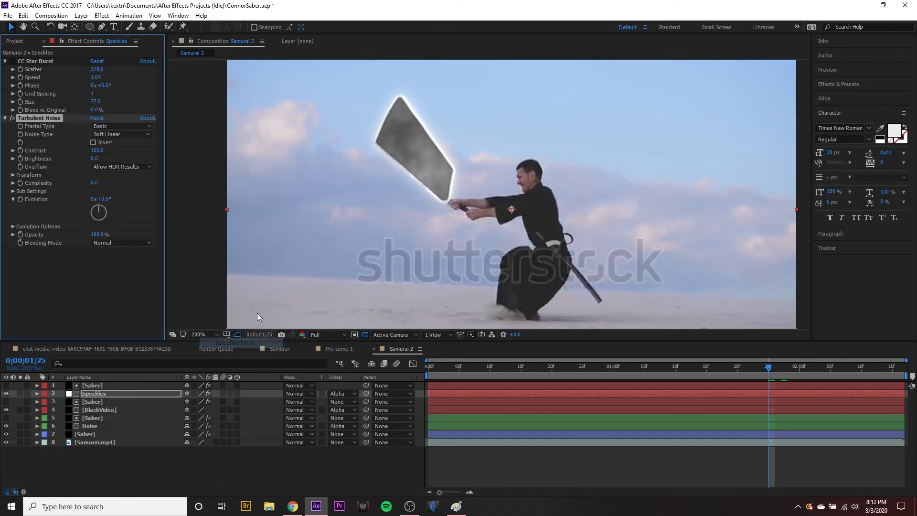
Step: Try Turbulent Noise on Speckles with Dynamic Progressive fractal type, Invert on, Contrast 939 and Brightness -63, and check other frames
left_click_drag(97, 150, 376, 163)
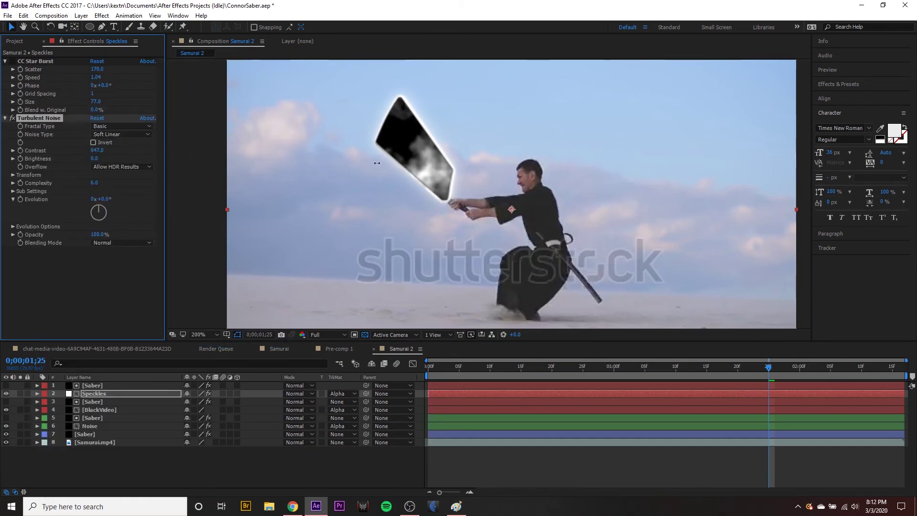
left_click(119, 136)
left_click(113, 126)
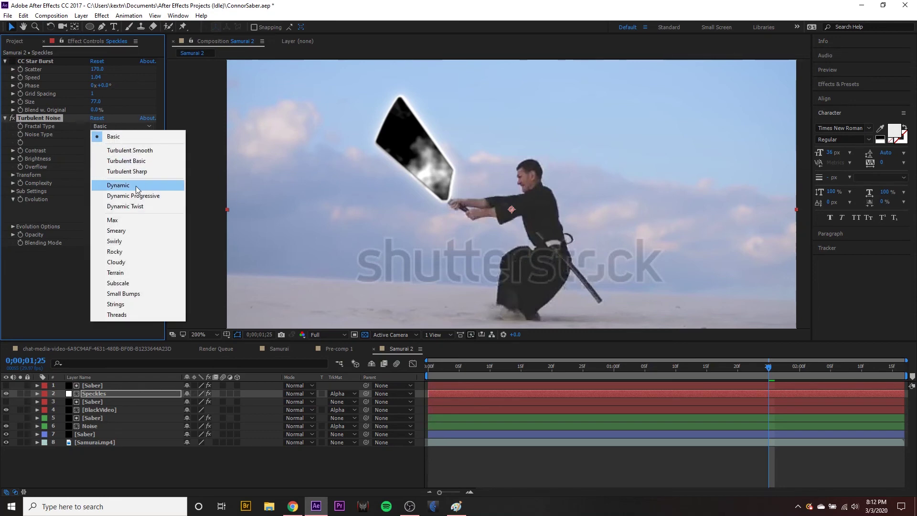
left_click(135, 196)
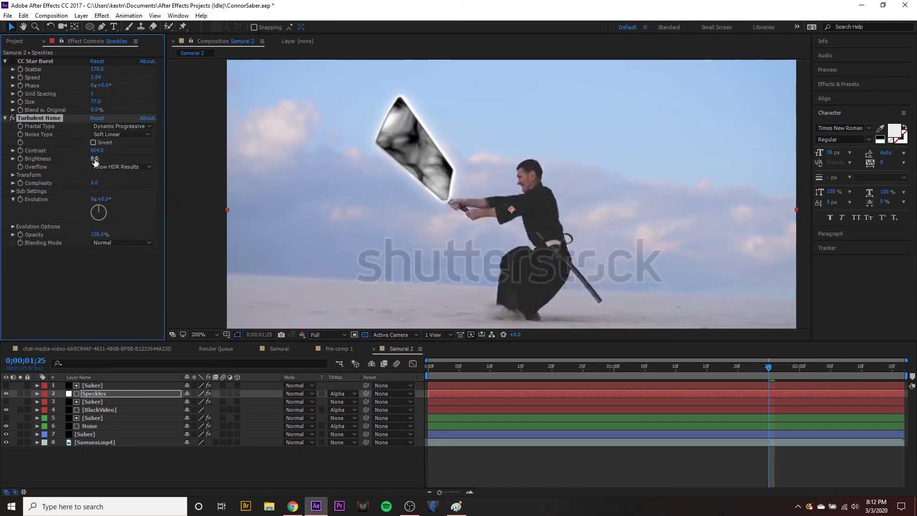
left_click(93, 142)
left_click_drag(96, 158, 124, 151)
left_click_drag(588, 367, 775, 383)
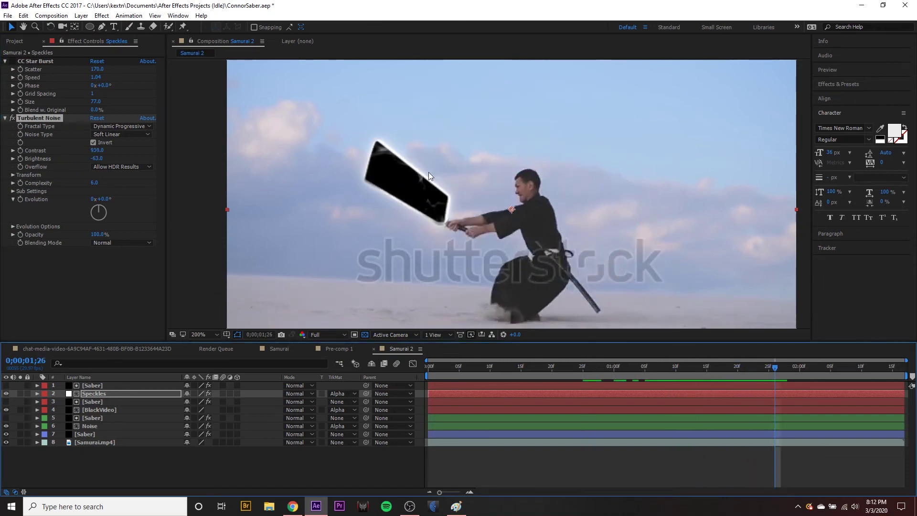
Step: Remove Turbulent Noise from the Speckles layer, re-enable CC Star Burst and preview the animation
left_click(25, 118)
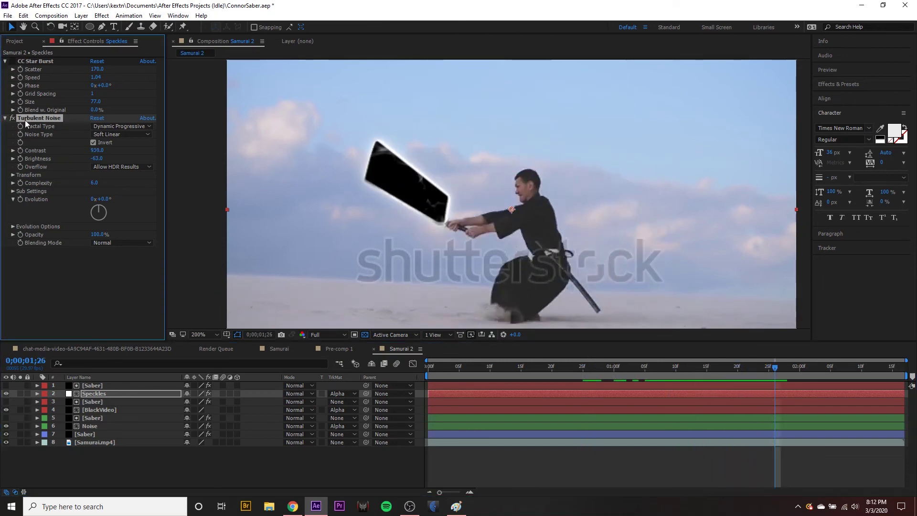
key("Delete")
left_click(12, 61)
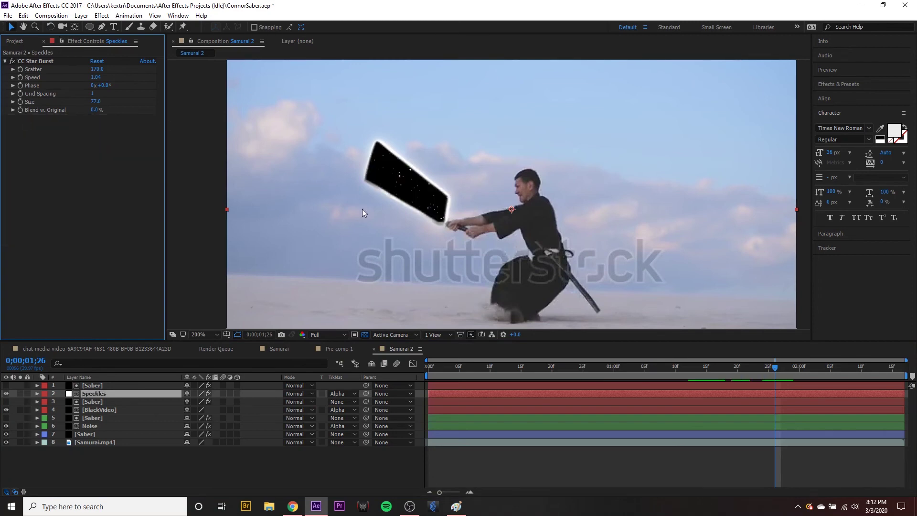
key("space")
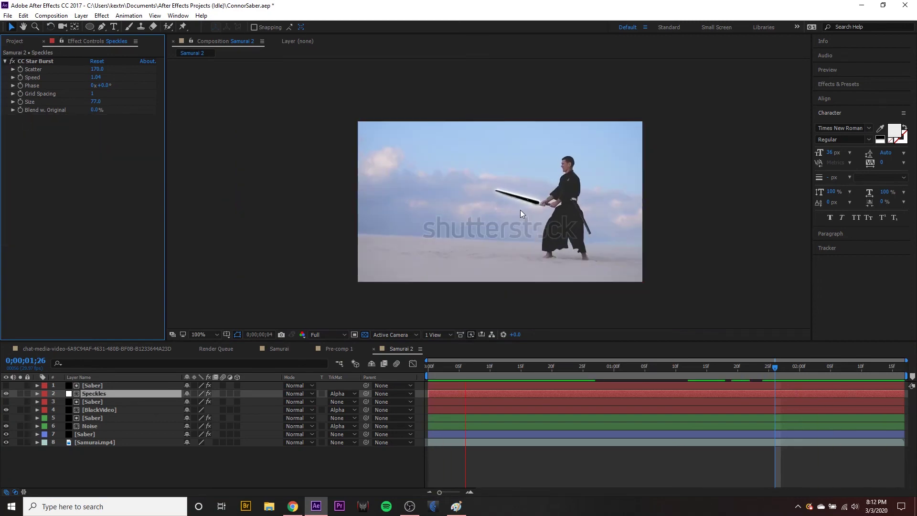
key("space")
Step: Pre-compose all layers above Samurai.mp4 into a new composition named Saber
left_click(91, 434)
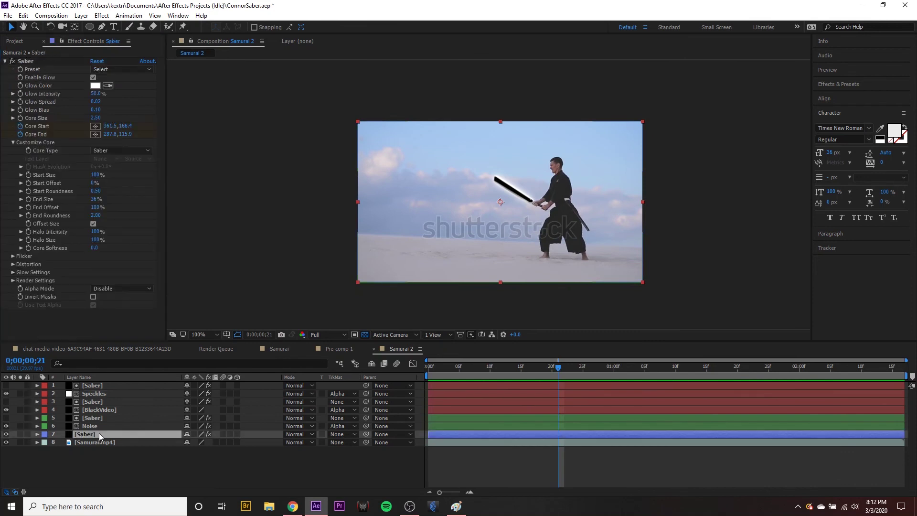
left_click(93, 387, "shift")
right_click(93, 403)
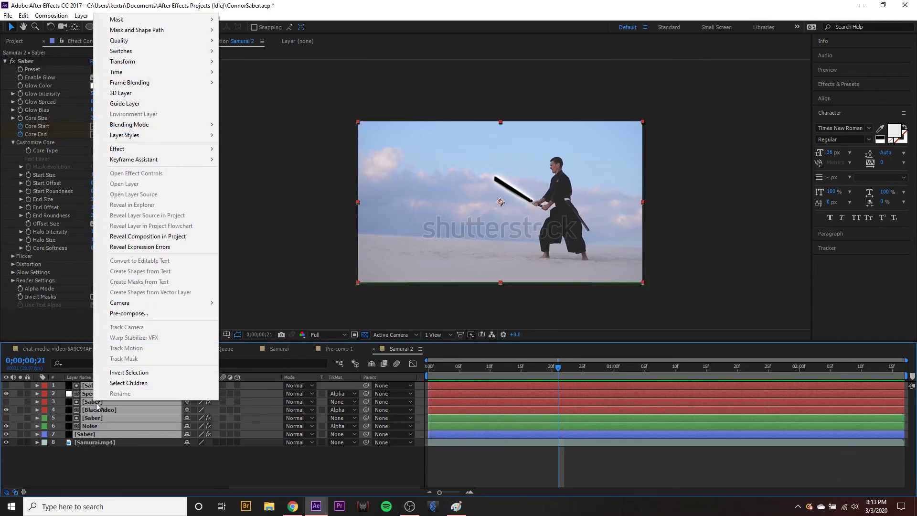
left_click(135, 312)
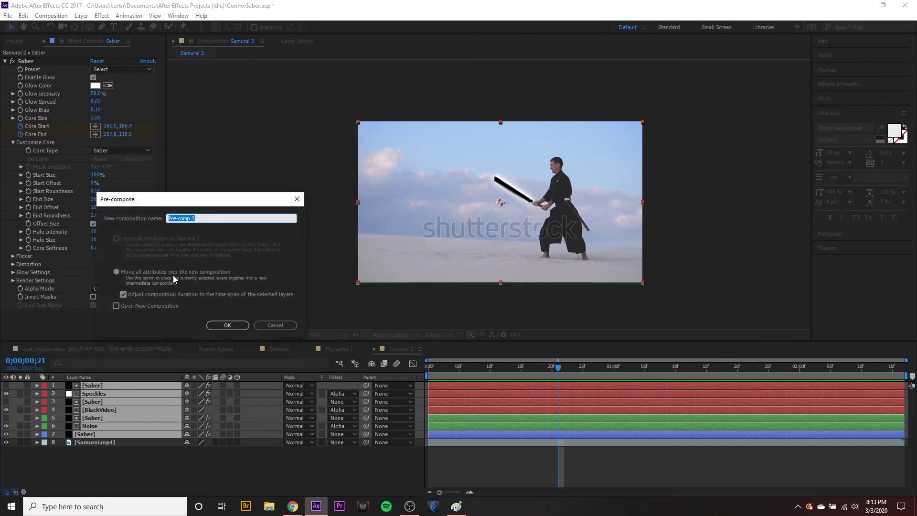
type("Saber")
key("Return")
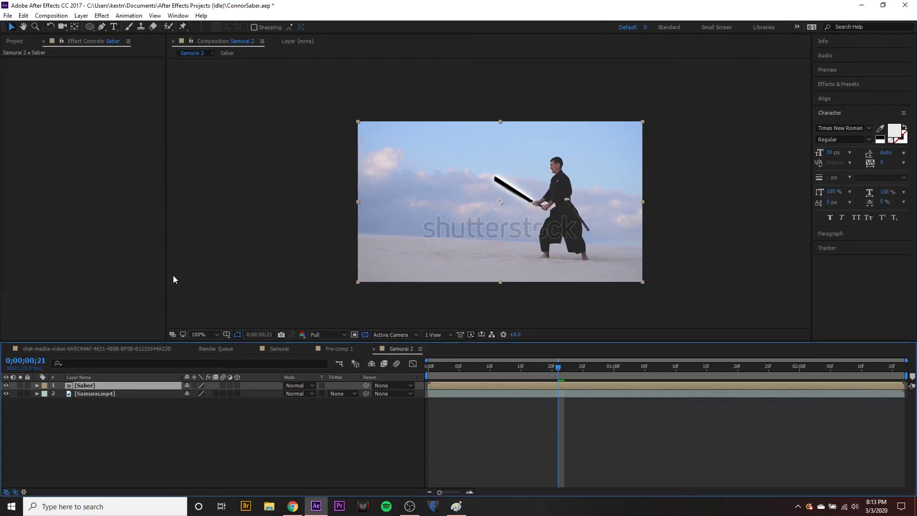
Step: Preview the Saber pre-comp over the footage and apply the Tint effect to it
key("period")
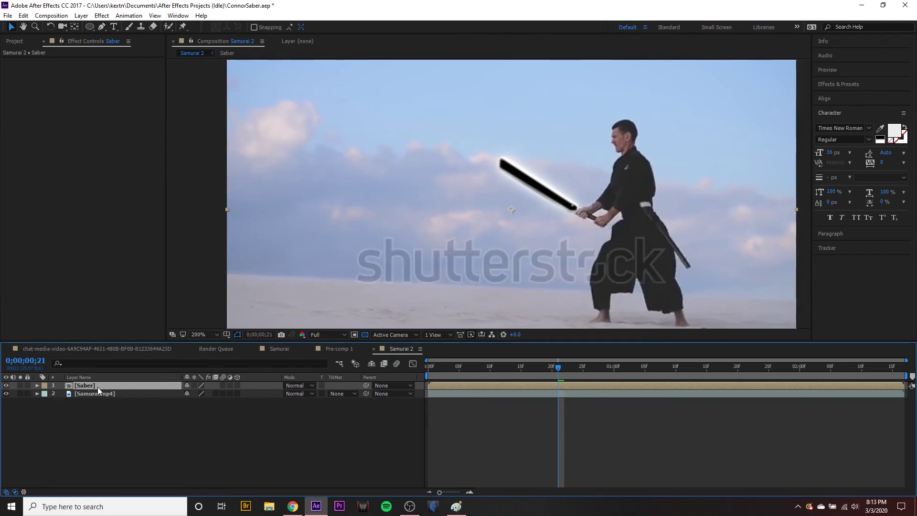
key("space")
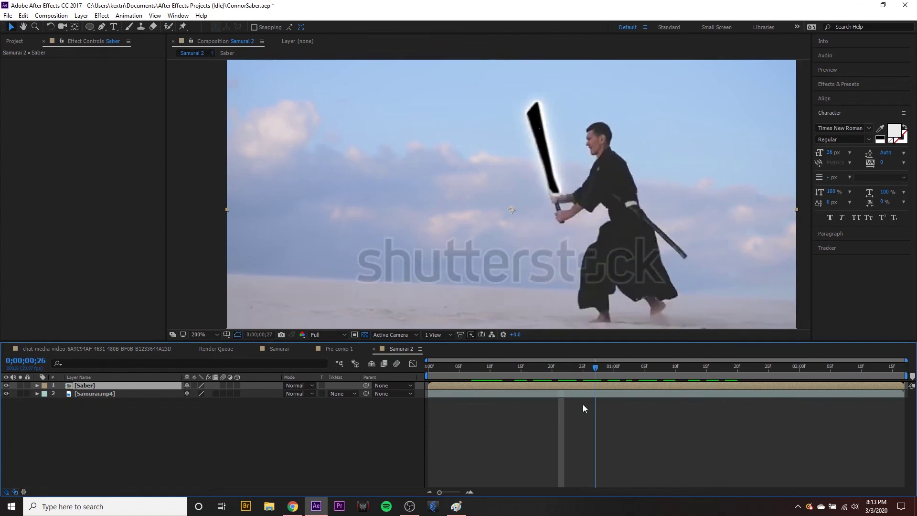
left_click(47, 333)
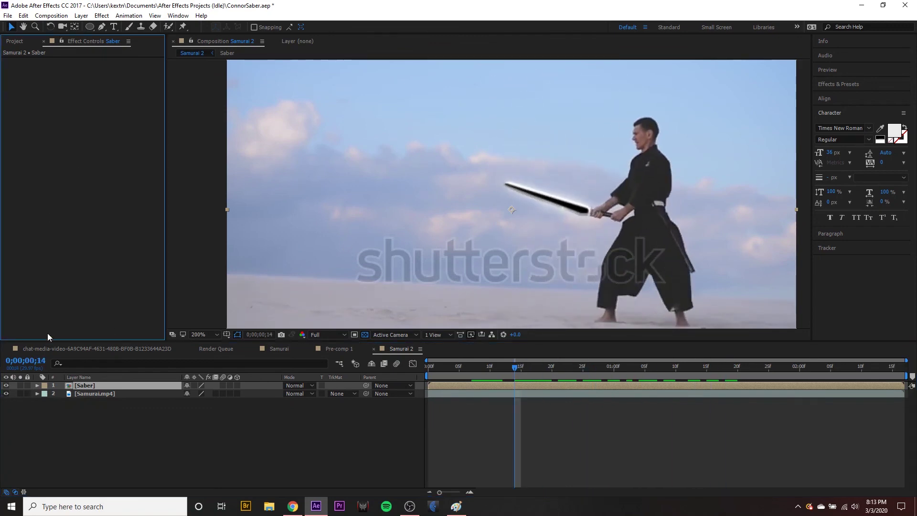
left_click(88, 383)
key("ctrl+space")
type("ti")
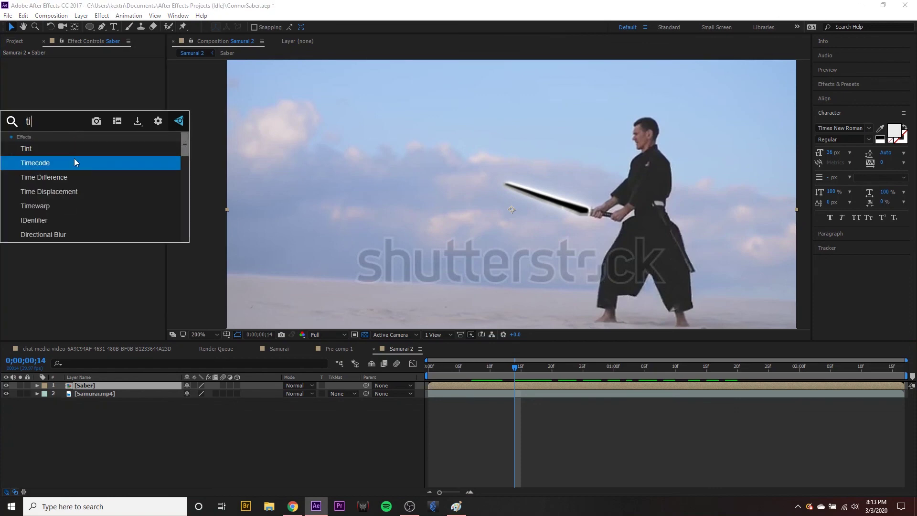
left_click(70, 145)
Step: Set the Tint effect's Map Black To and Map White To colors by sampling the cloudy sky beside the blade
left_click(110, 70)
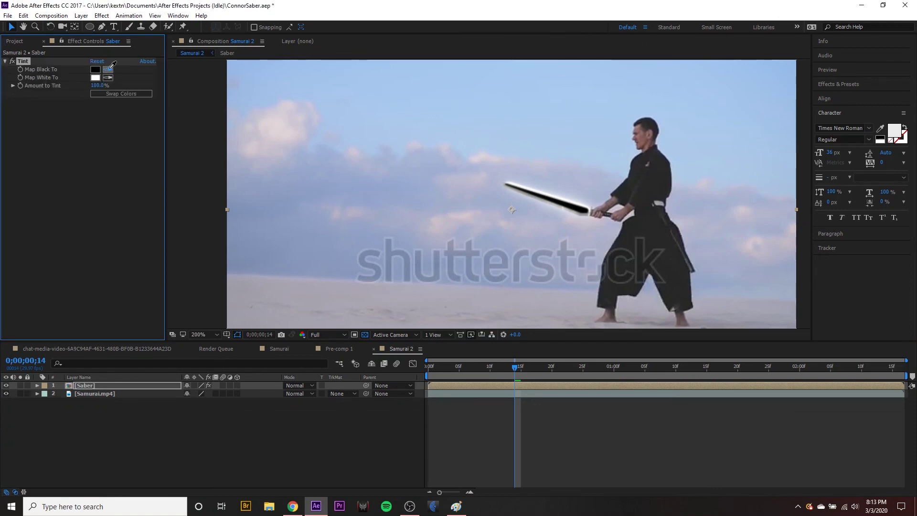
left_click(486, 204)
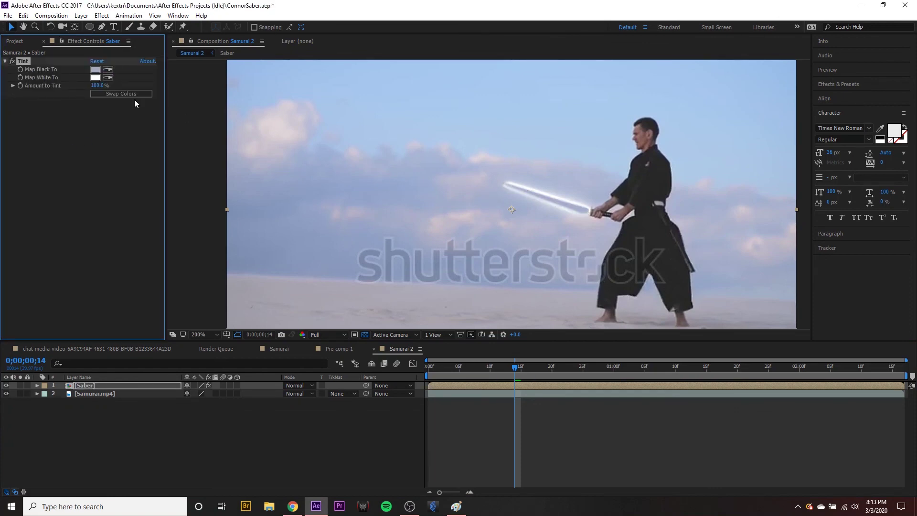
left_click(110, 78)
left_click(97, 70)
Step: Set Amount to Tint to 18% and compare the blade with the effect off and on
left_click_drag(97, 85, 33, 96)
left_click(97, 86)
type("18")
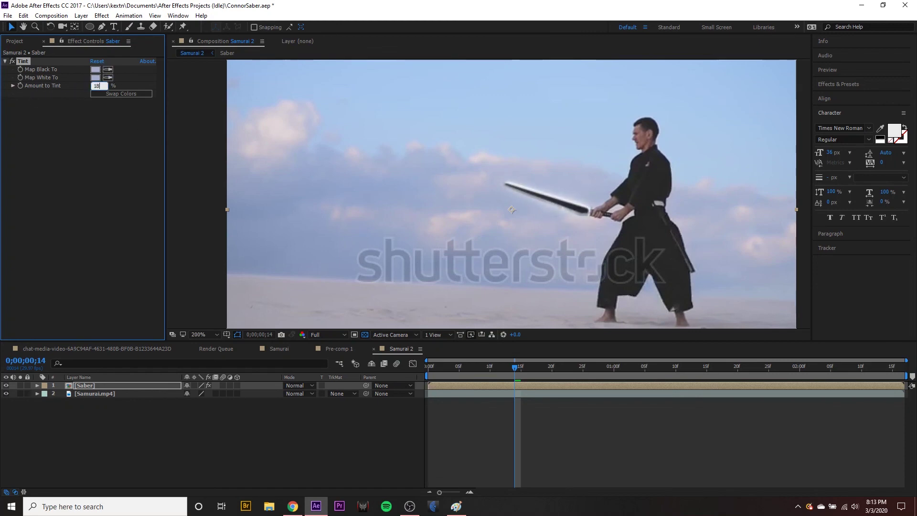
key("Return")
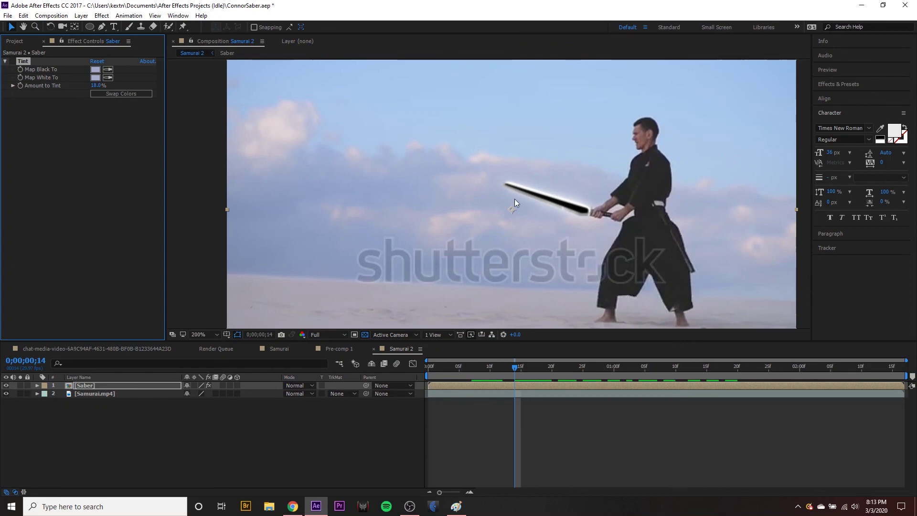
left_click(12, 62)
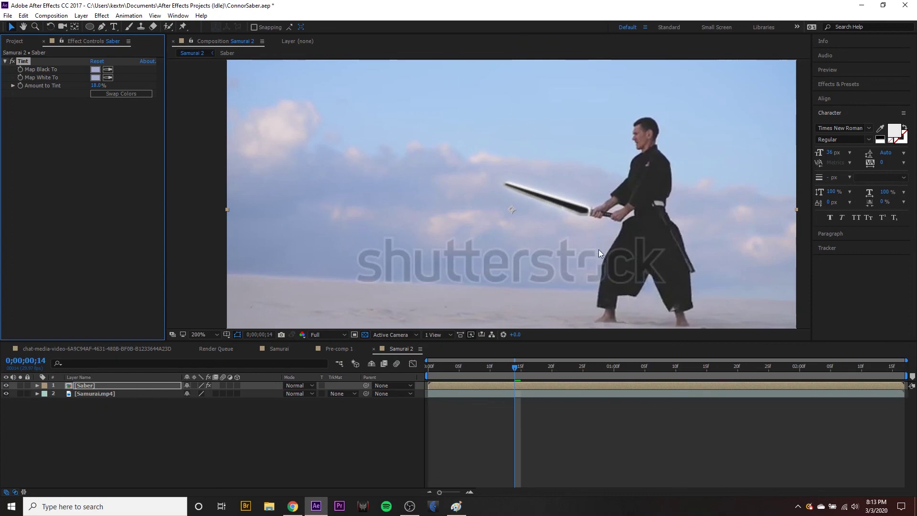
Step: Add a Curves effect to the Saber layer and raise the RGB curve's midtones and highlights to brighten the blade
right_click(57, 132)
mouse_move(113, 153)
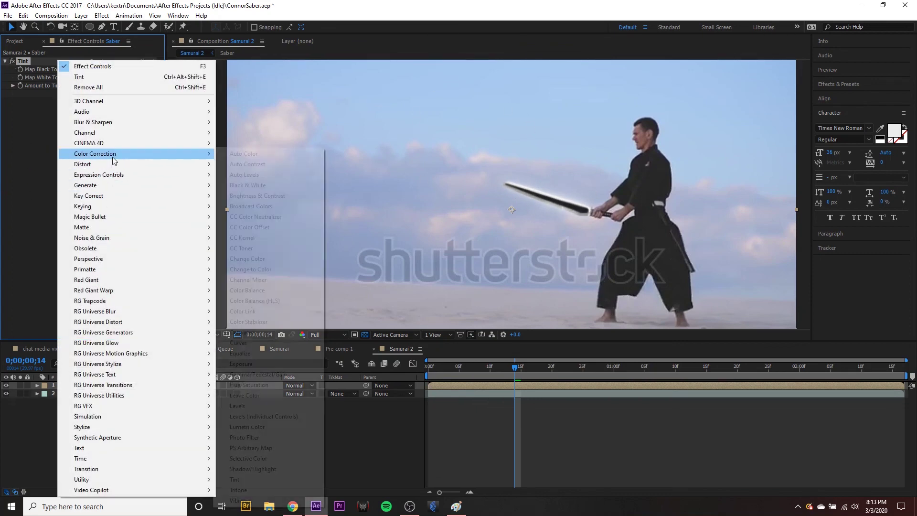
left_click(287, 343)
mouse_move(79, 201)
left_mouse_down()
mouse_move(56, 164)
mouse_move(72, 196)
left_mouse_up()
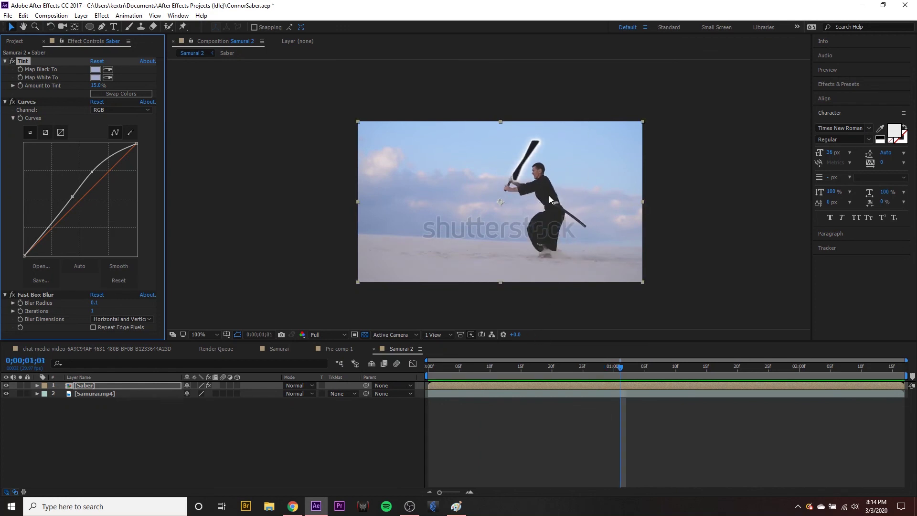
Step: Examine the blade's core and glow up close at 0;00;01;01
scroll(548, 196, "up", 2)
scroll(528, 236, "up", 1)
scroll(574, 250, "down", 1)
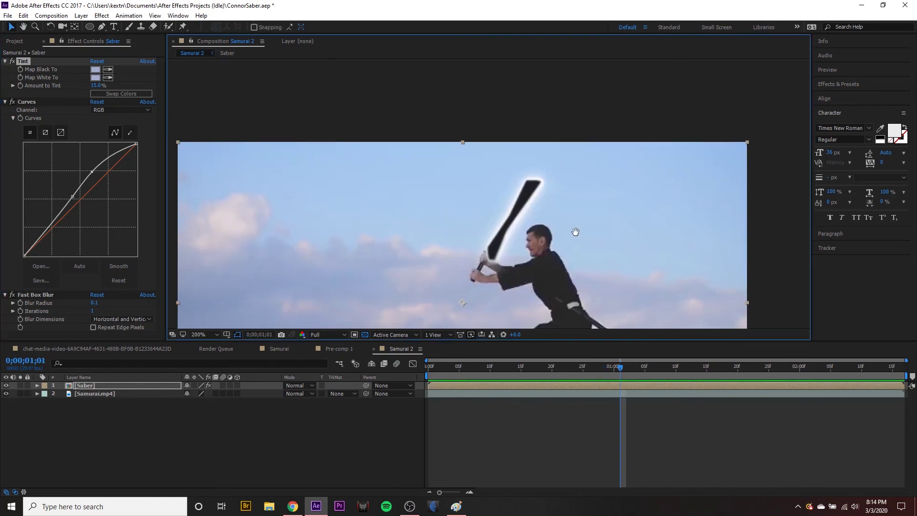
scroll(535, 191, "up", 1)
scroll(497, 227, "up", 1)
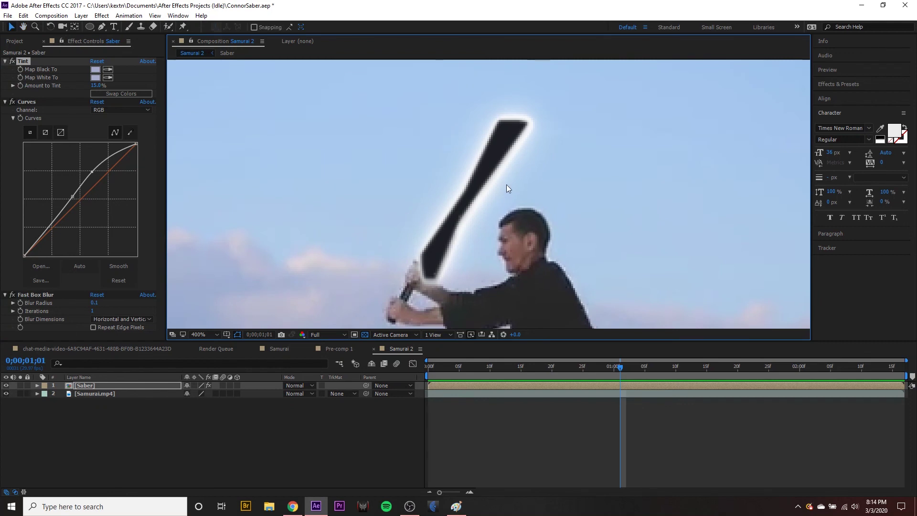